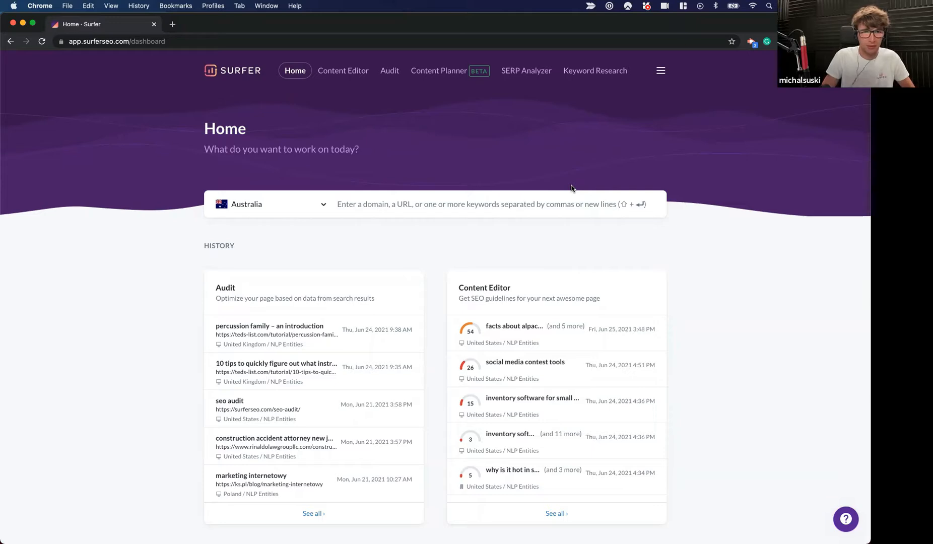
Open the Content Planner after a brief look at the Content Editor.
click(437, 71)
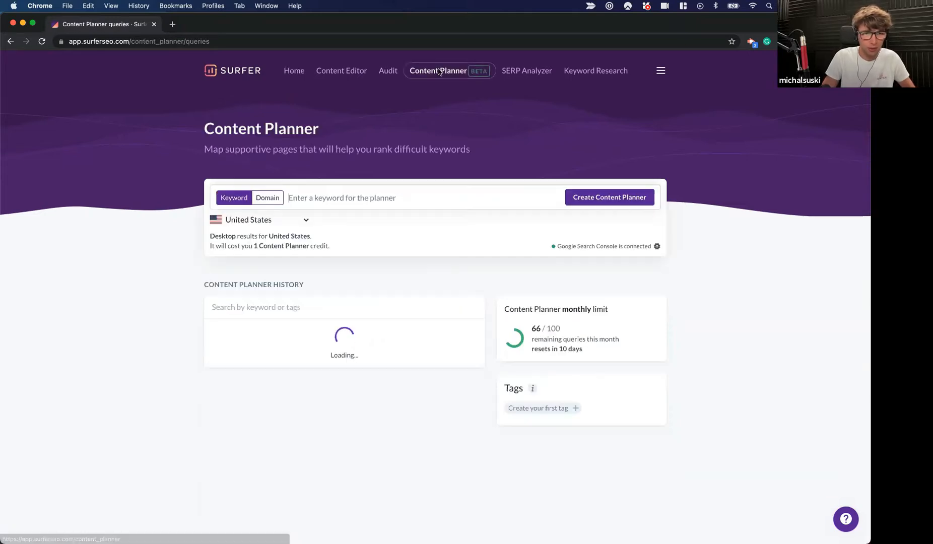
click(338, 72)
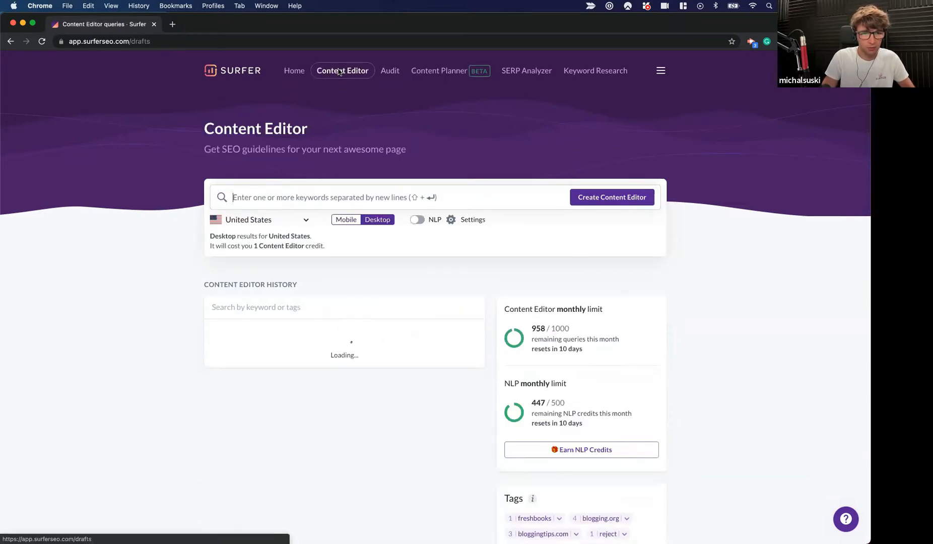
click(448, 74)
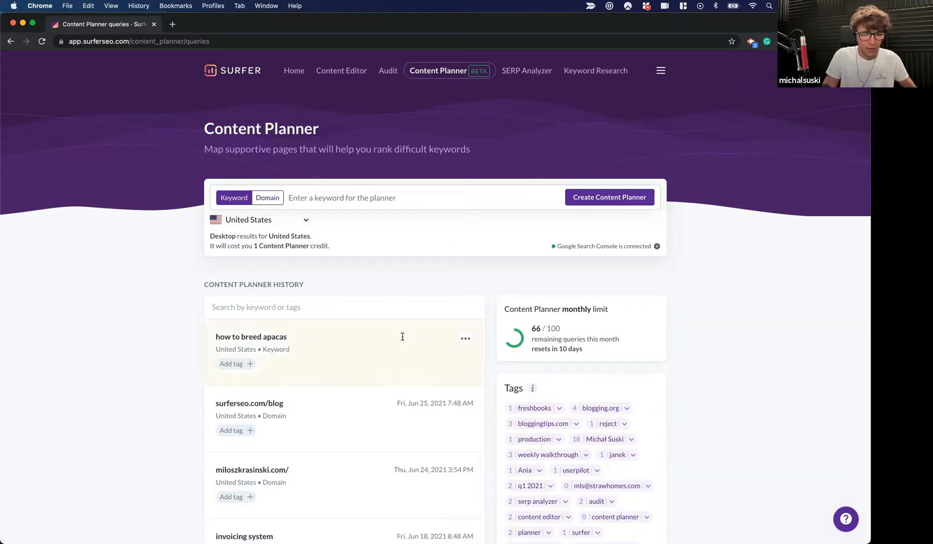
Open the existing "how to start investing in properties" plan from the Content Planner history.
scroll(398, 285, down, 3)
scroll(397, 285, down, 8)
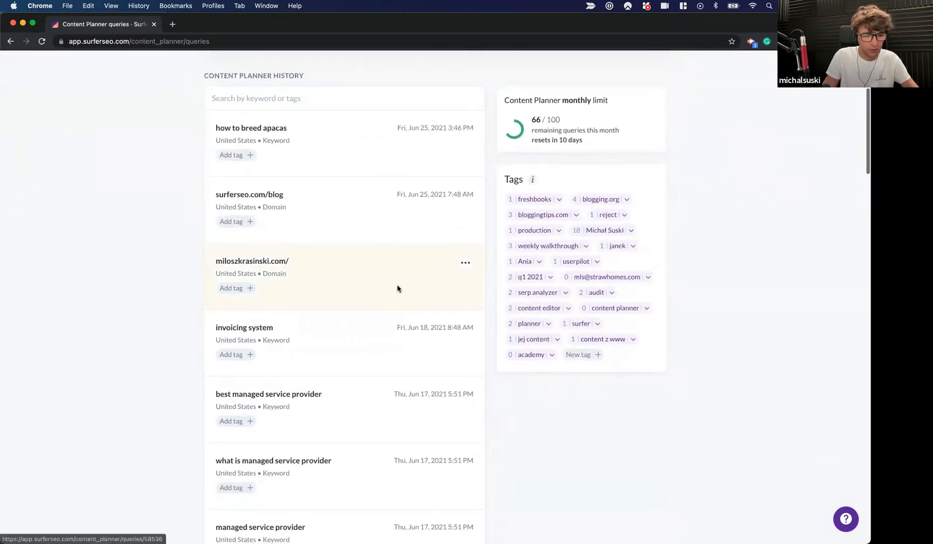
scroll(398, 289, down, 1)
scroll(398, 289, up, 3)
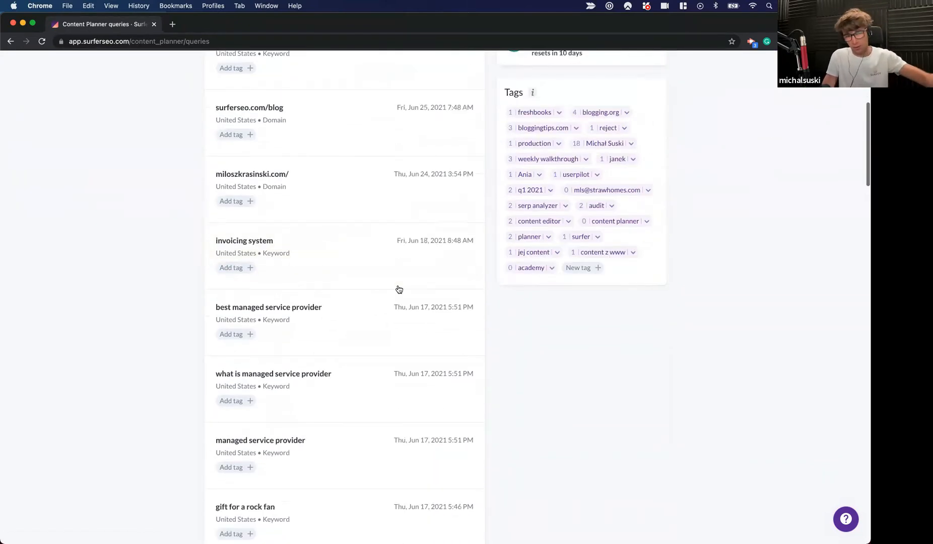
scroll(398, 289, down, 4)
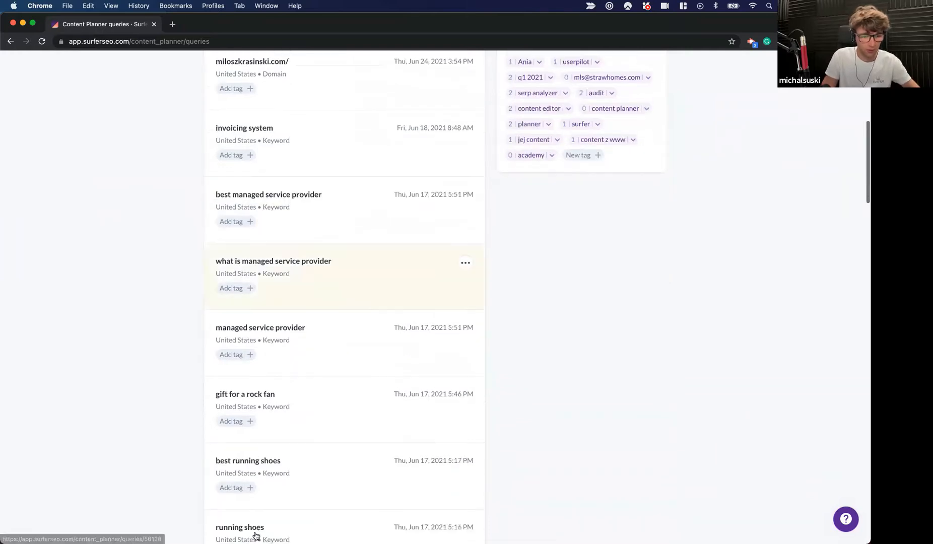
scroll(399, 281, down, 10)
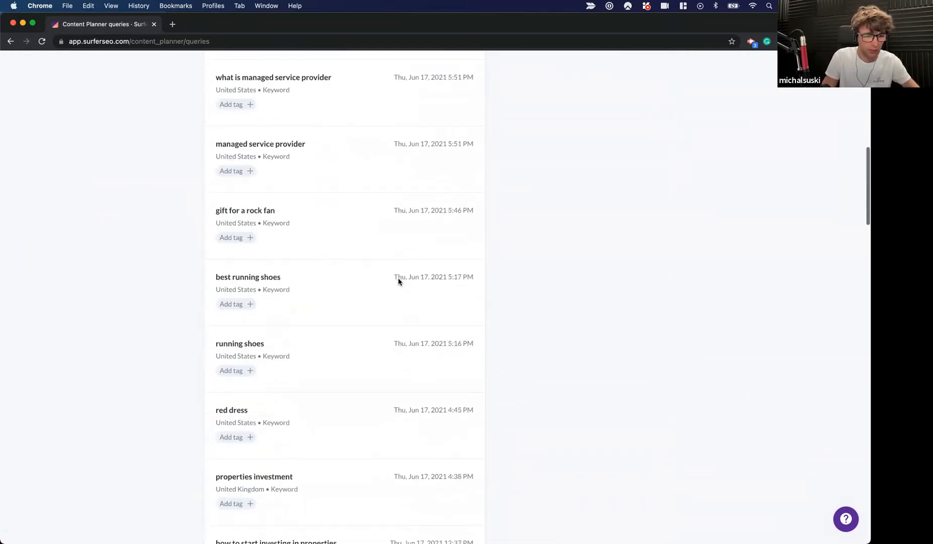
scroll(398, 282, down, 2)
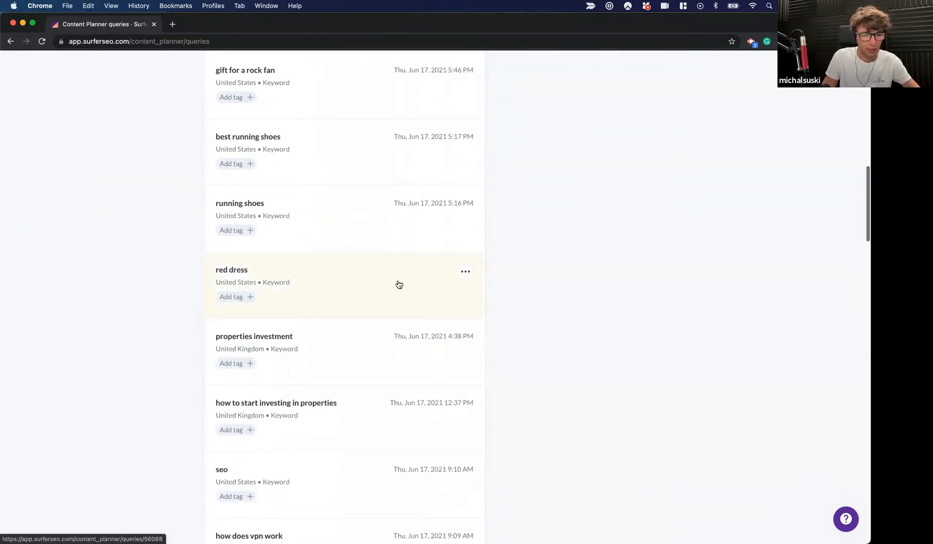
click(340, 407)
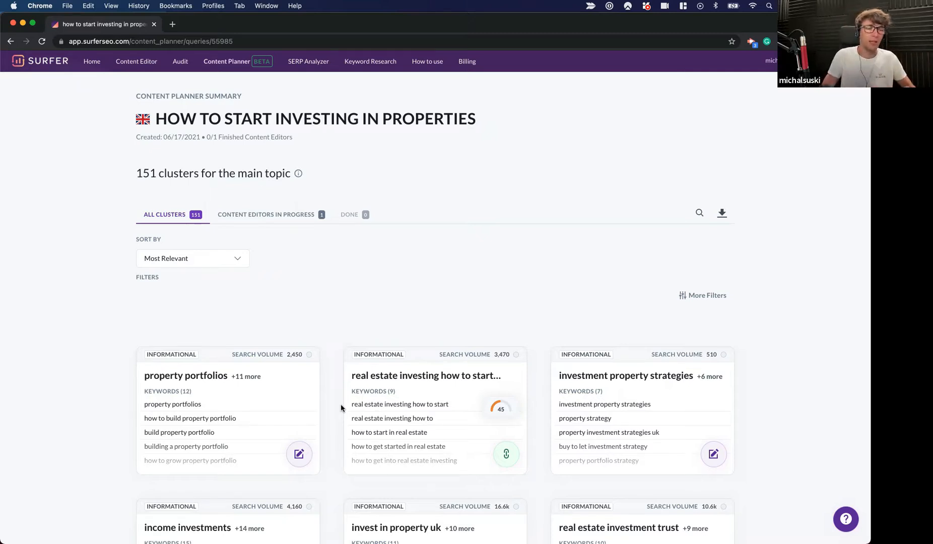
Examine the number of clusters for the main topic and browse the keyword cluster cards in the plan.
triple_click(152, 172)
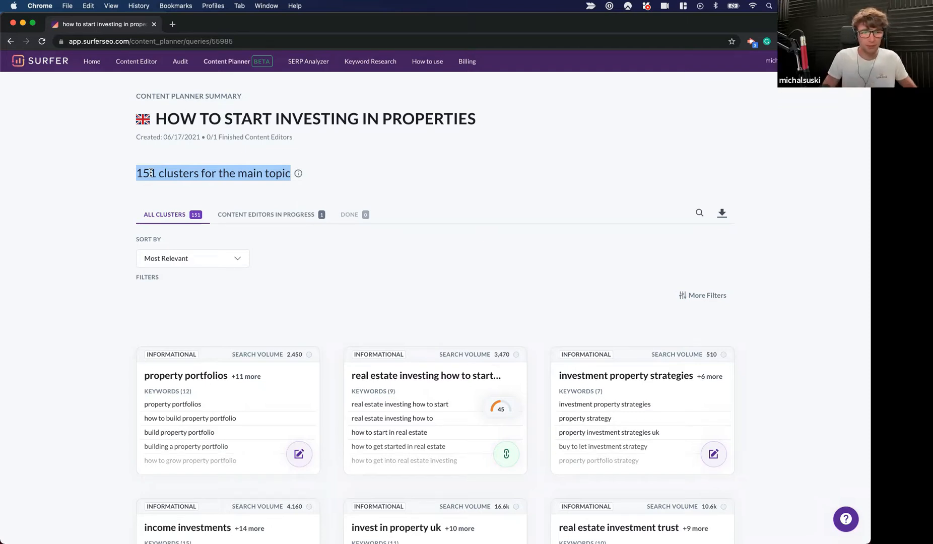
scroll(321, 310, down, 3)
scroll(321, 311, down, 7)
scroll(321, 310, down, 9)
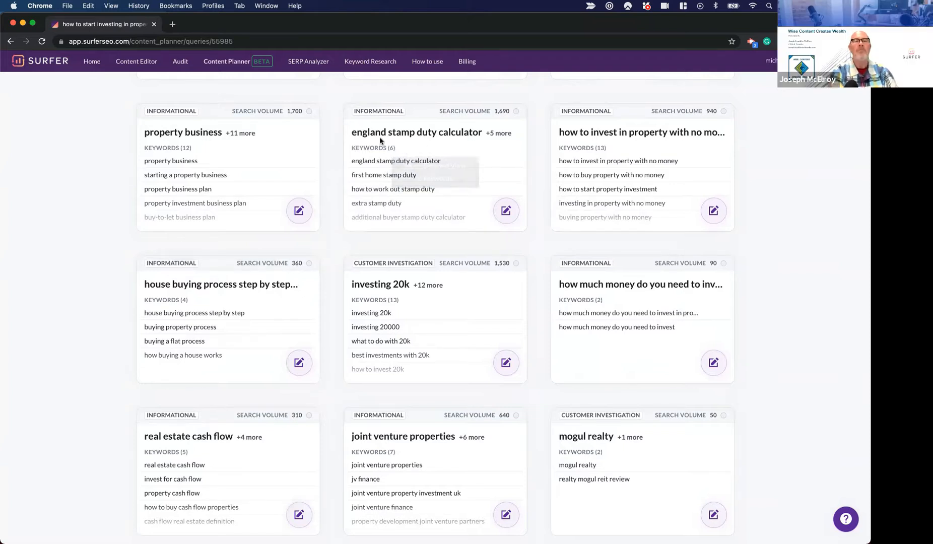
scroll(379, 134, up, 15)
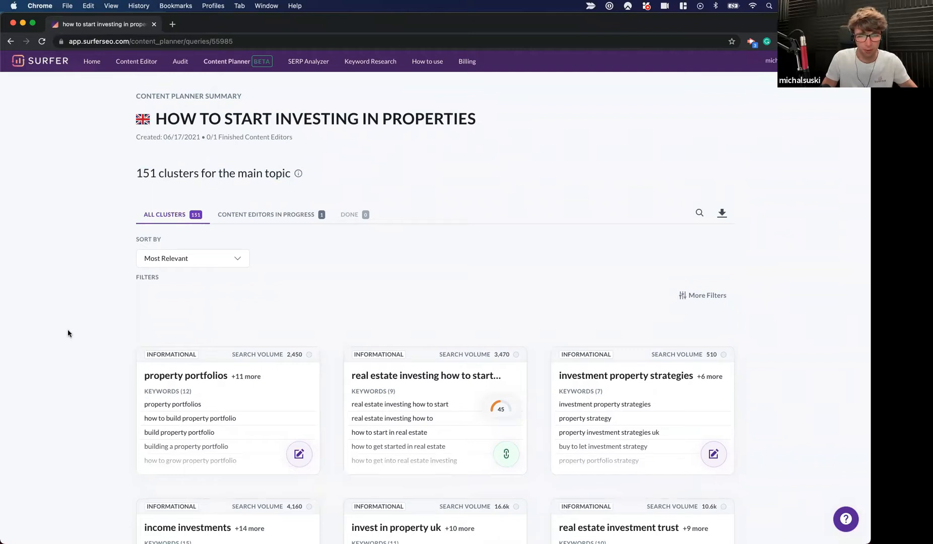
scroll(68, 328, down, 3)
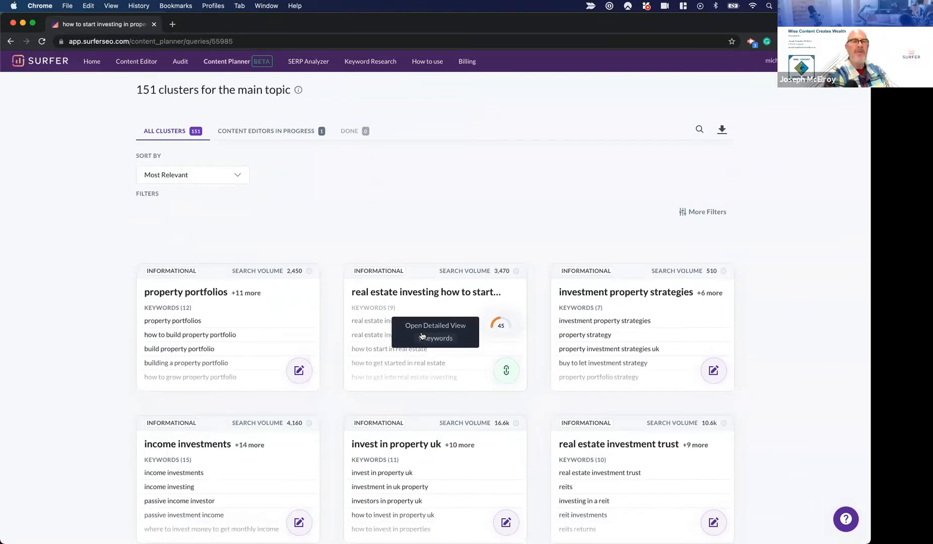
scroll(75, 325, up, 3)
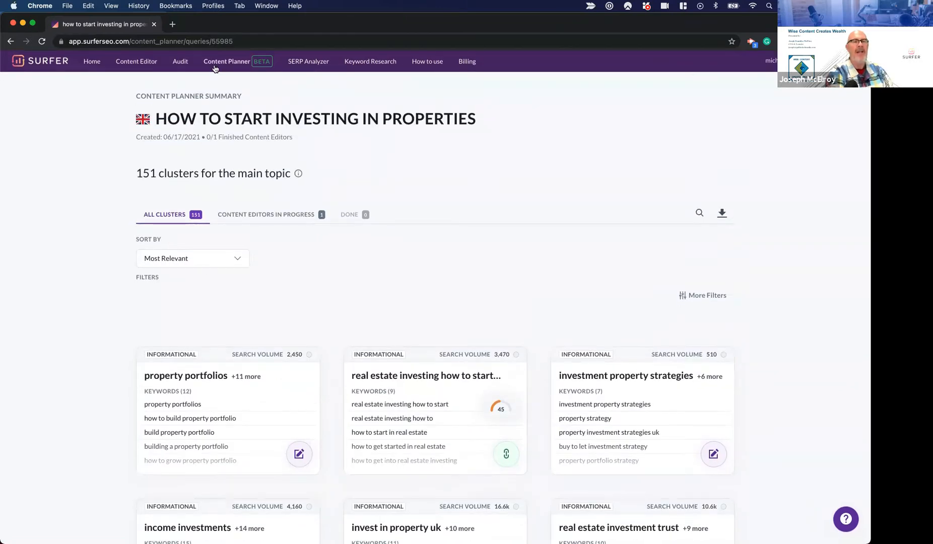
Return to the Content Planner queries and create a plan for the keyword "how to create content".
click(231, 70)
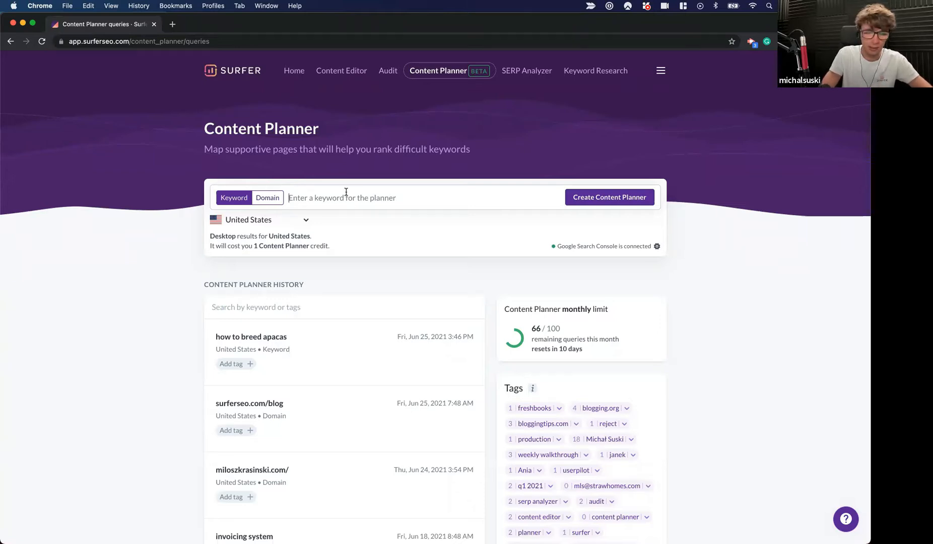
text(how to create content )
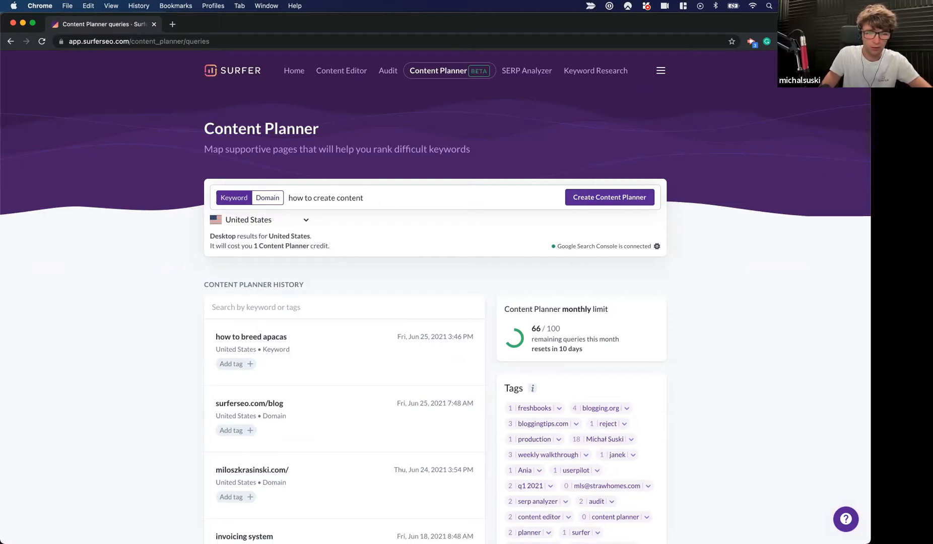
text(th)
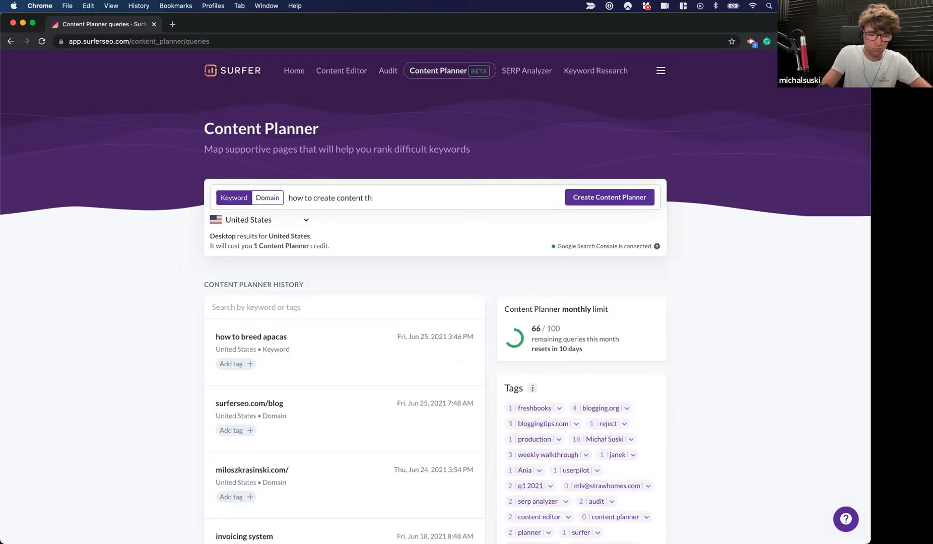
text(at ranks in googl)
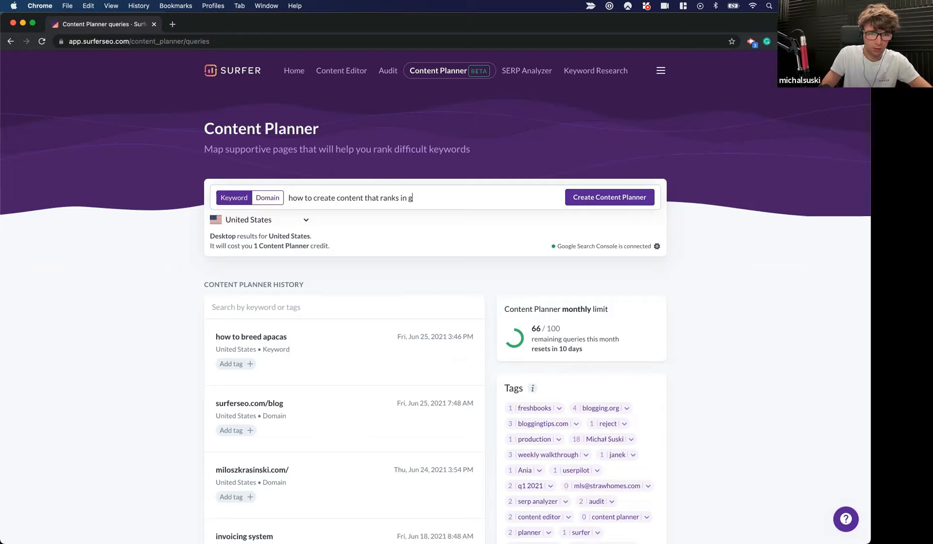
key(alt+shift+Left)
key(alt+shift+Left)
key(alt+shift+Left)
key(alt+shift+Left)
key(BackSpace)
click(644, 198)
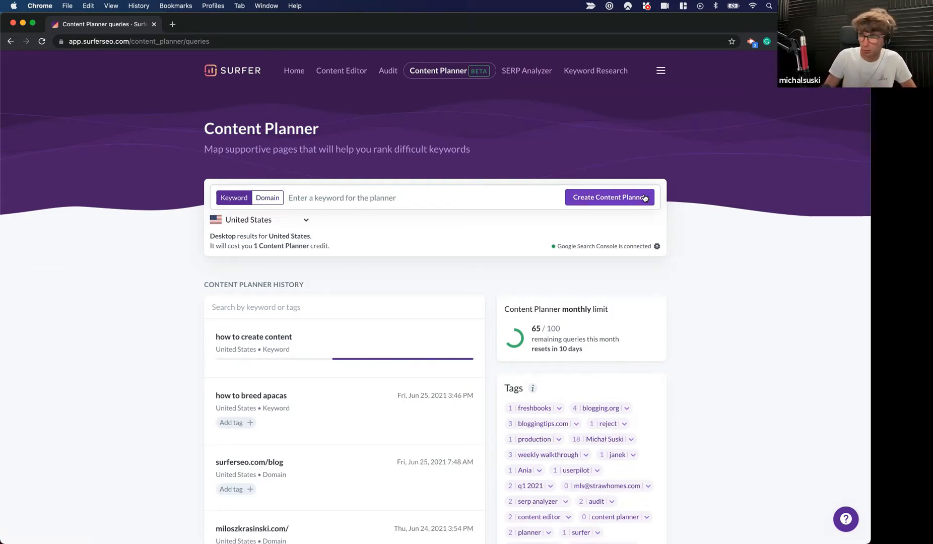
Create a second content plan for the keyword "how to invest in stocks".
click(385, 198)
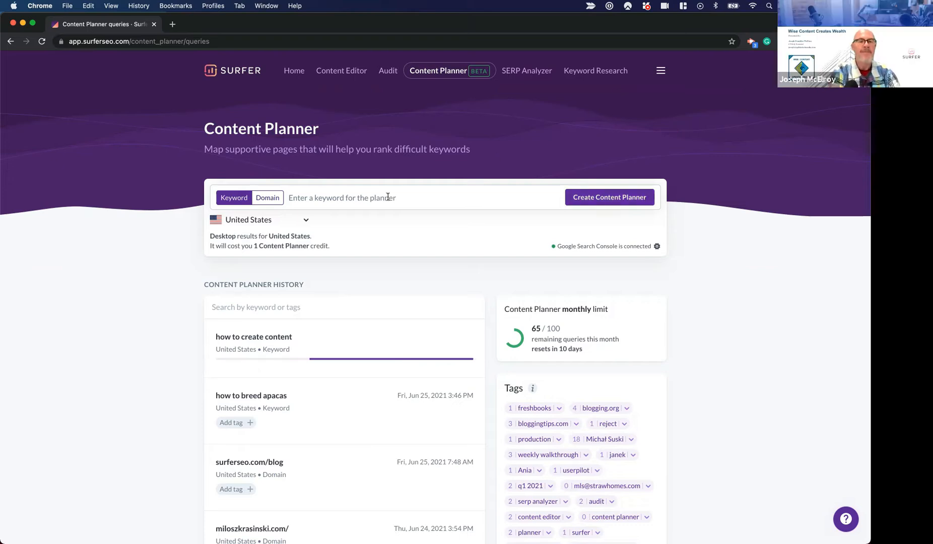
text(how )
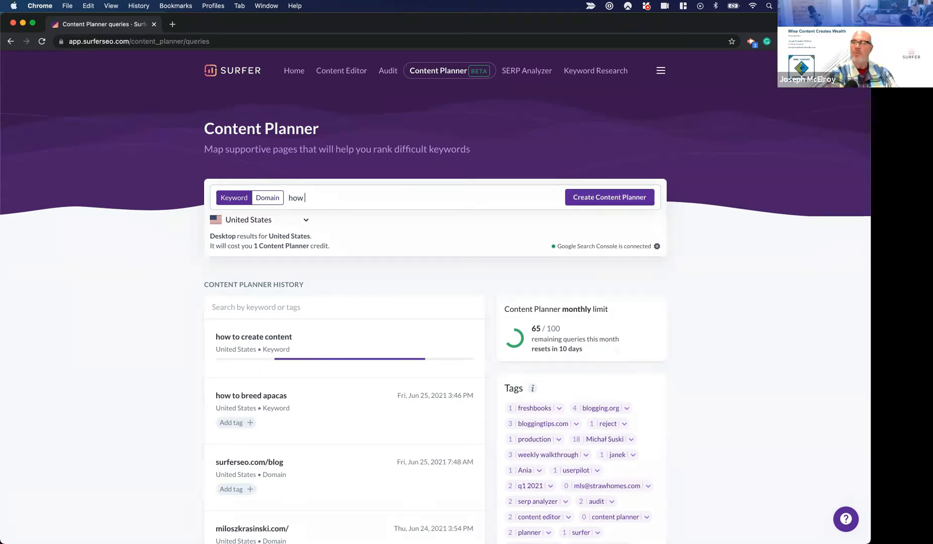
text(to invest in stocks)
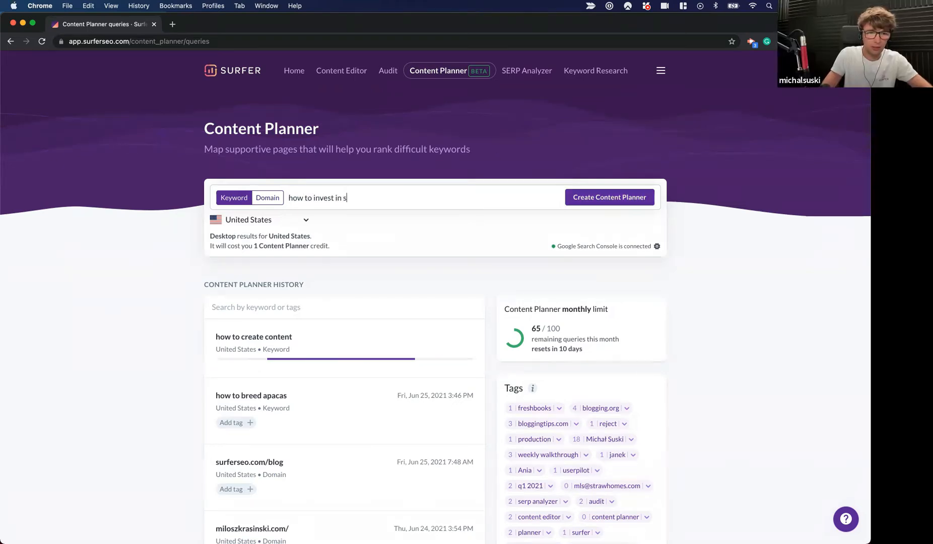
click(633, 196)
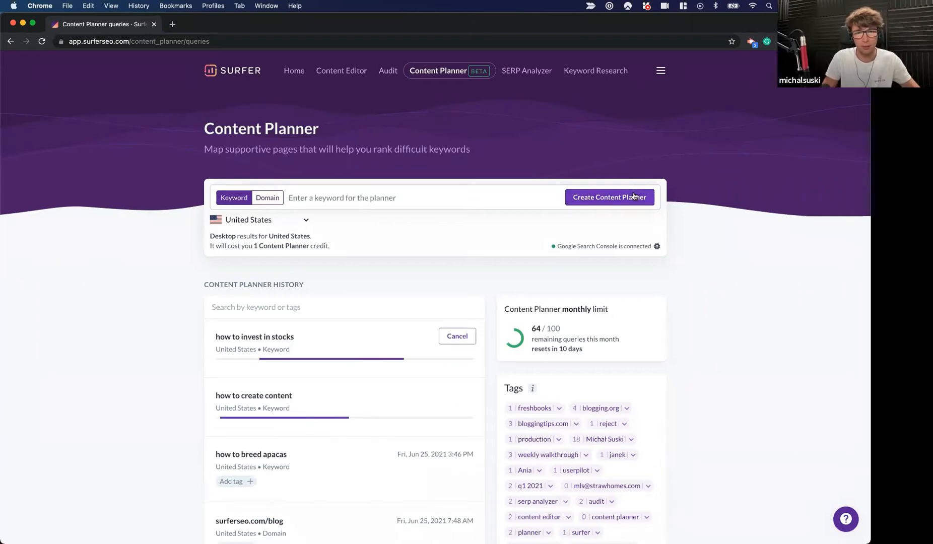
click(385, 204)
text(how to replace)
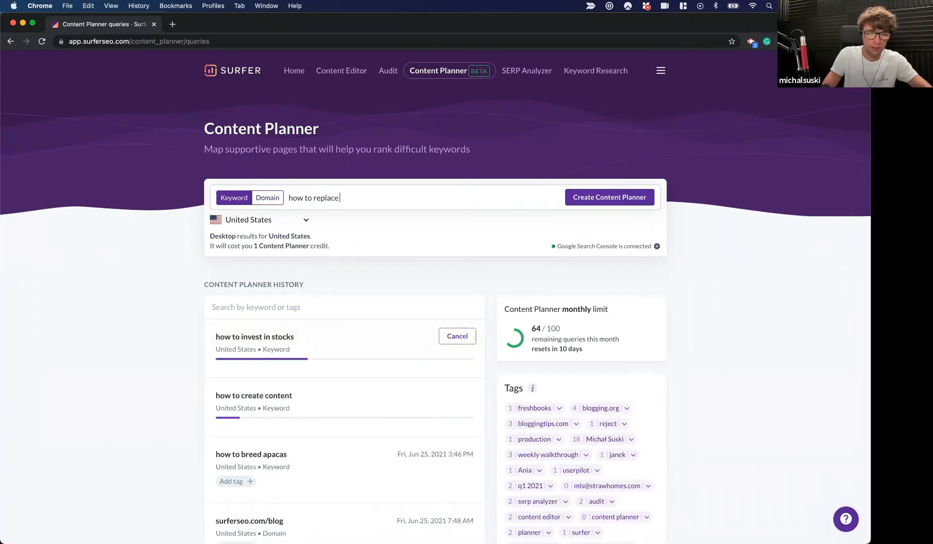
text( iphone batery)
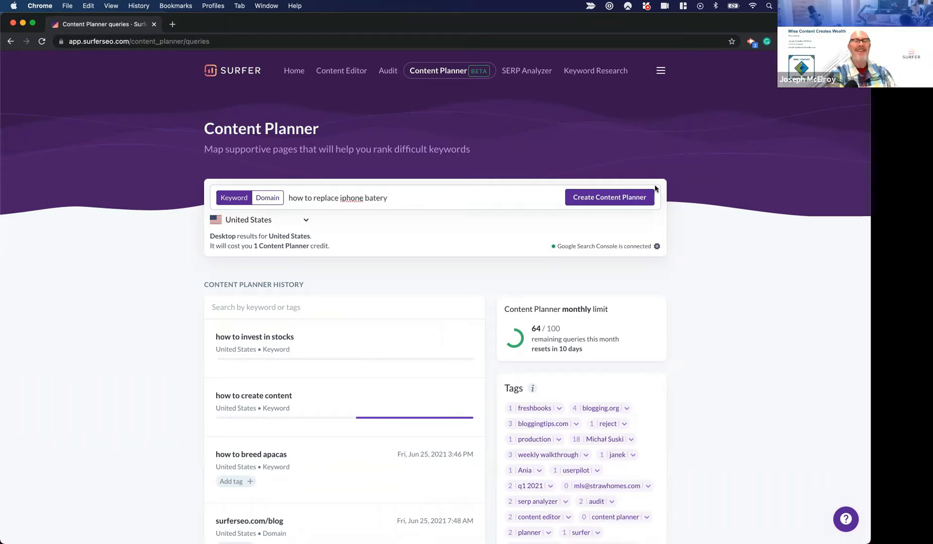
key(Return)
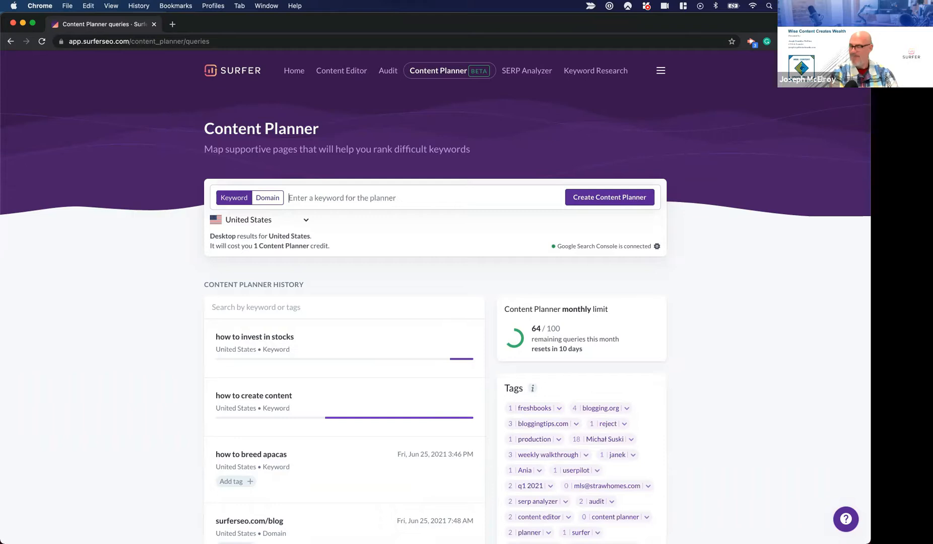
text(h)
key(BackSpace)
Create another content plan for the keyword "where to hike in smoky mountains".
text(where to hike in mo)
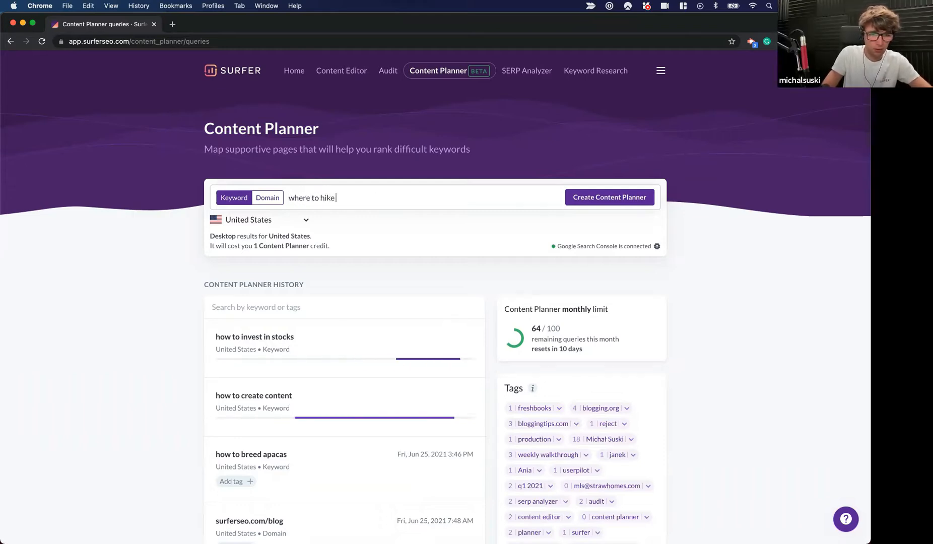
key(BackSpace)
key(BackSpace)
text(s)
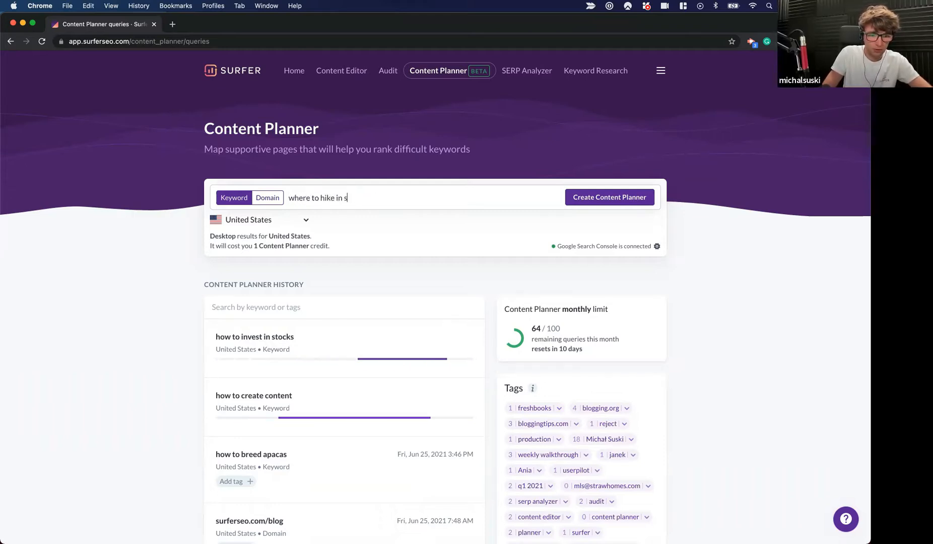
text(mokey moun)
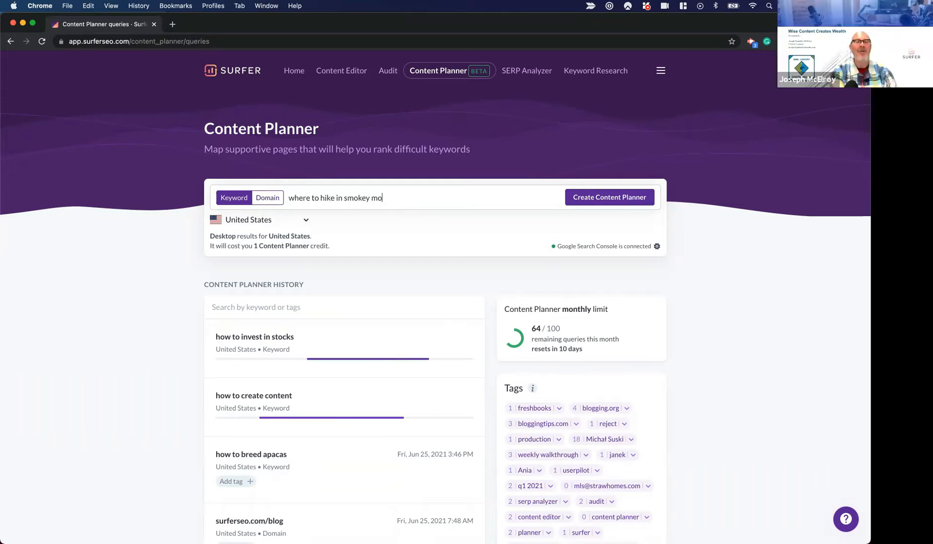
key(BackSpace)
key(BackSpace)
key(BackSpace)
key(BackSpace)
key(BackSpace)
key(BackSpace)
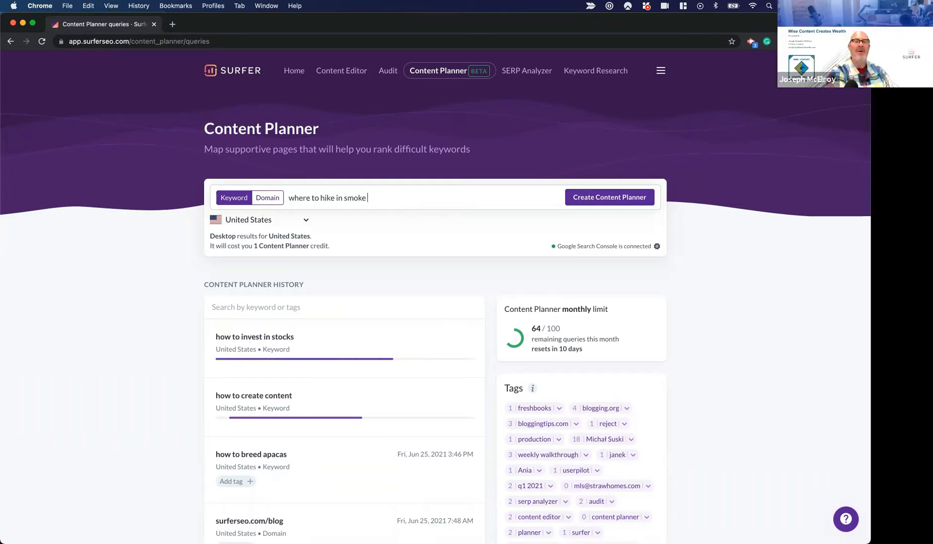
key(BackSpace)
key(BackSpace)
text(y)
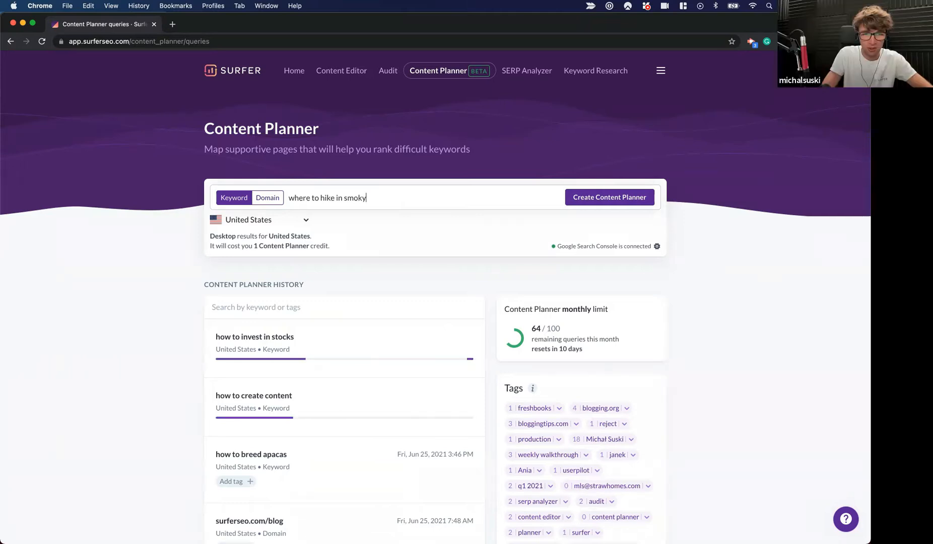
text( mountains)
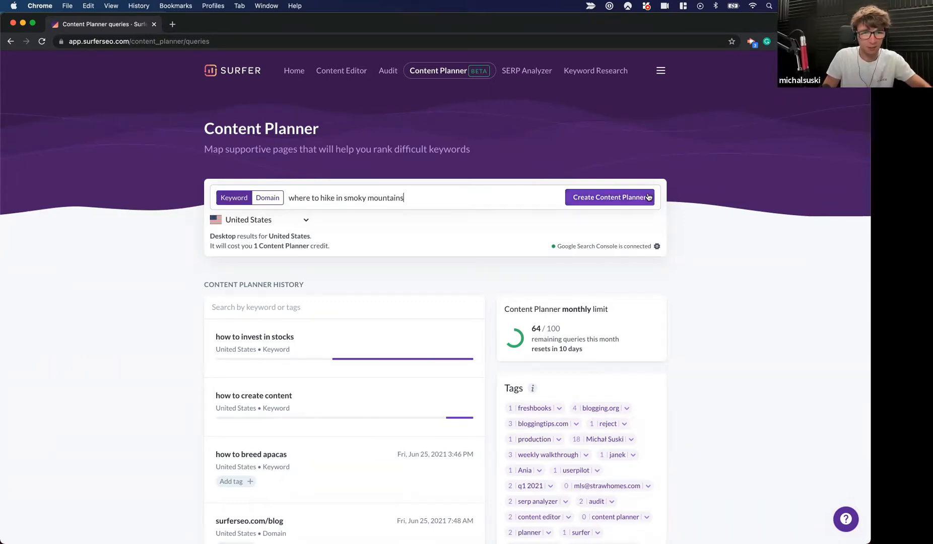
click(649, 197)
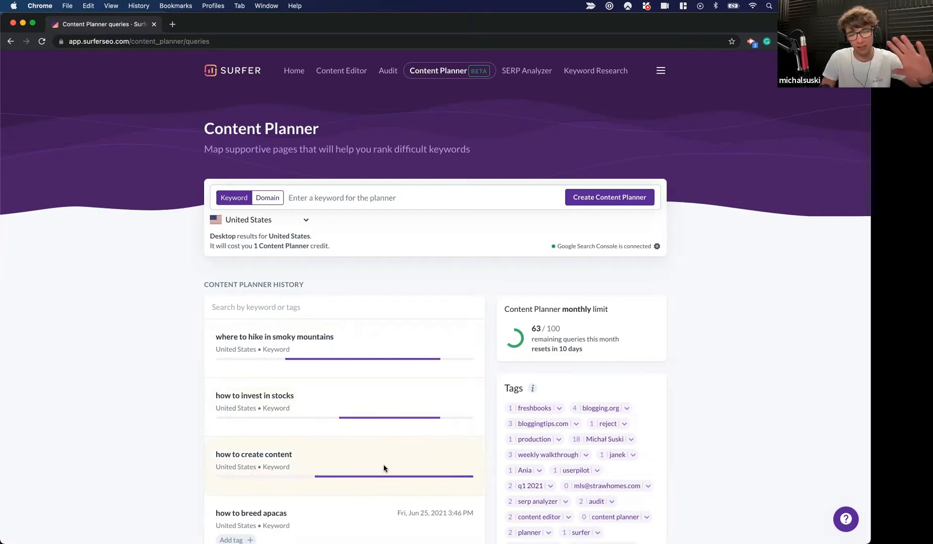
scroll(431, 430, down, 1)
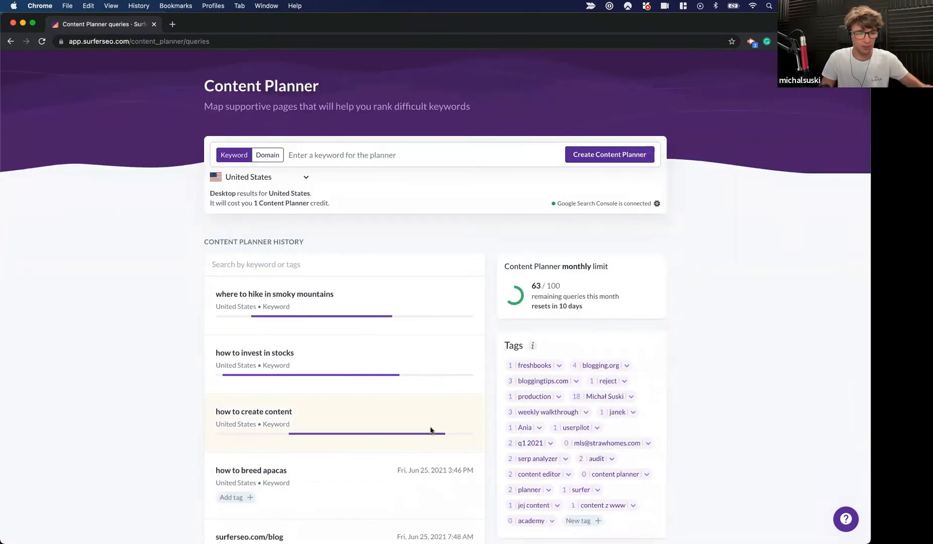
scroll(430, 431, down, 1)
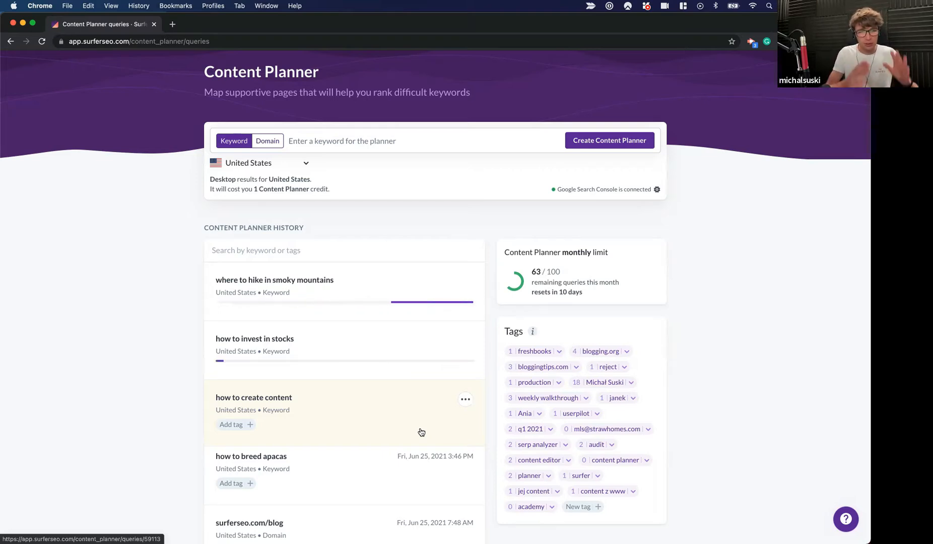
Open the "how to create content" plan from the planner history and highlight its number of clusters.
click(307, 414)
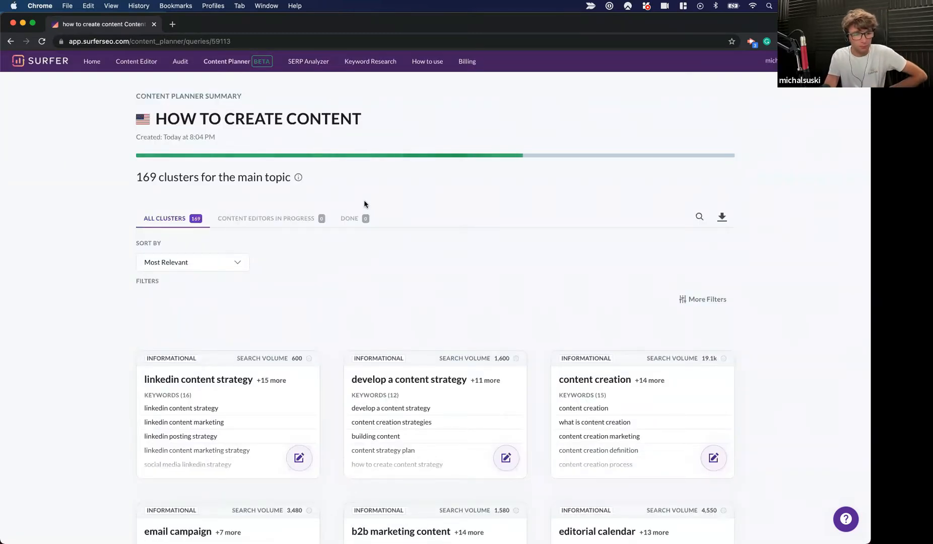
scroll(366, 203, down, 1)
double_click(146, 165)
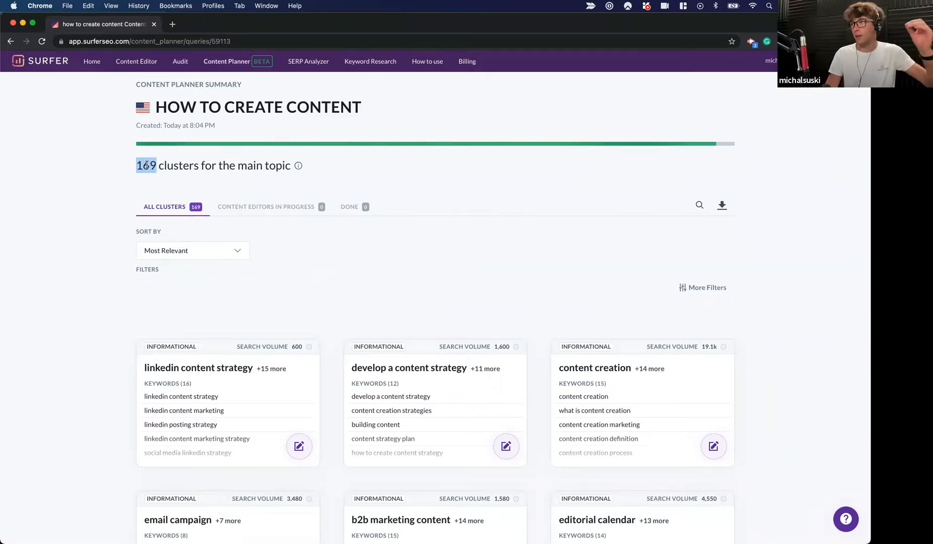
Examine the keyword cluster cards throughout the "how to create content" plan and return to its main topic title.
scroll(42, 280, down, 2)
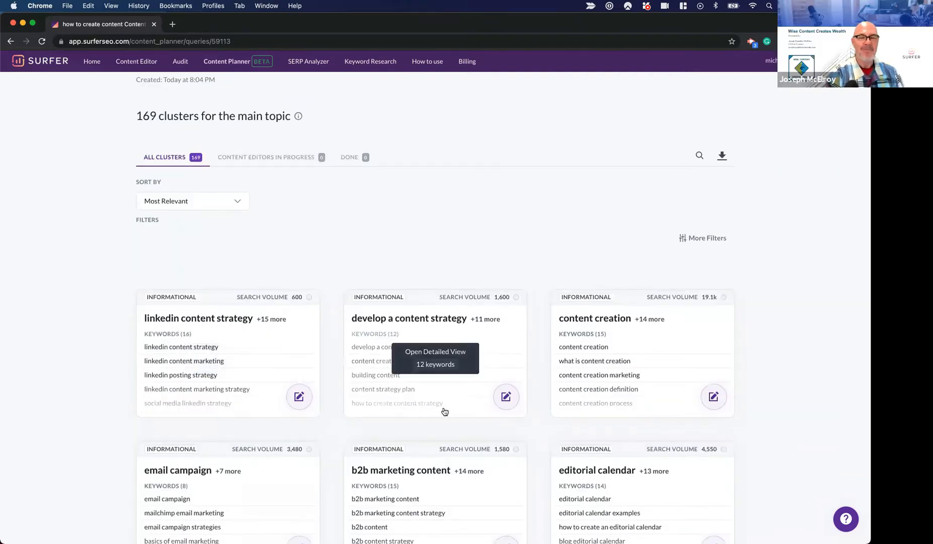
scroll(443, 411, down, 4)
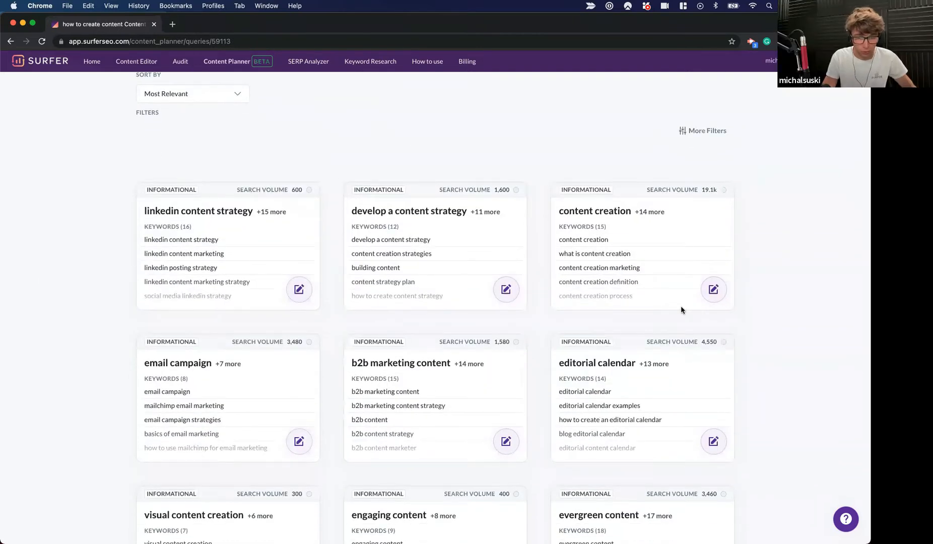
scroll(680, 306, down, 2)
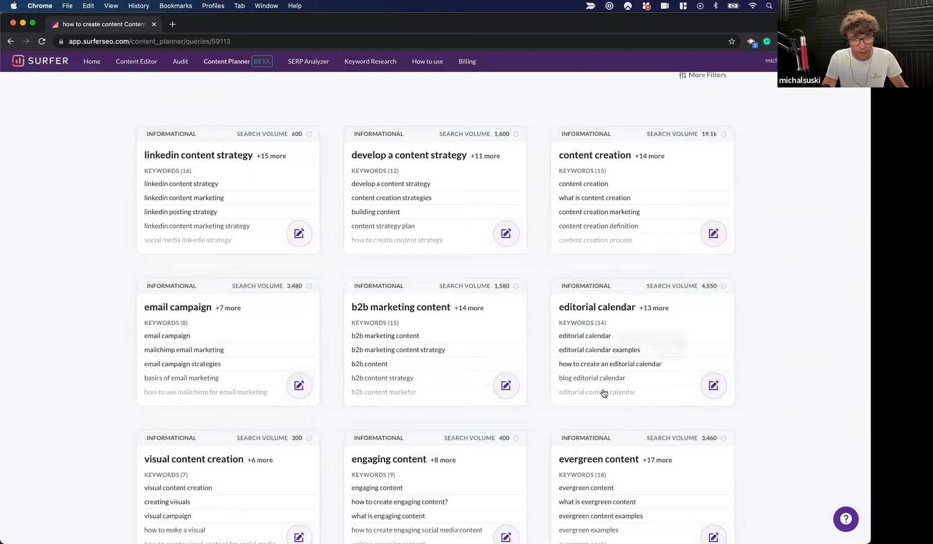
scroll(602, 388, down, 2)
scroll(435, 434, down, 20)
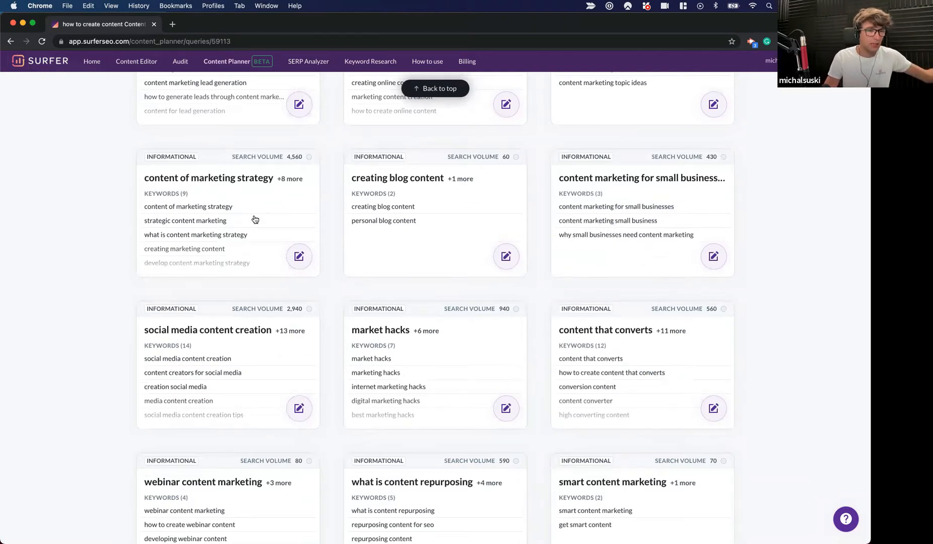
scroll(254, 219, down, 5)
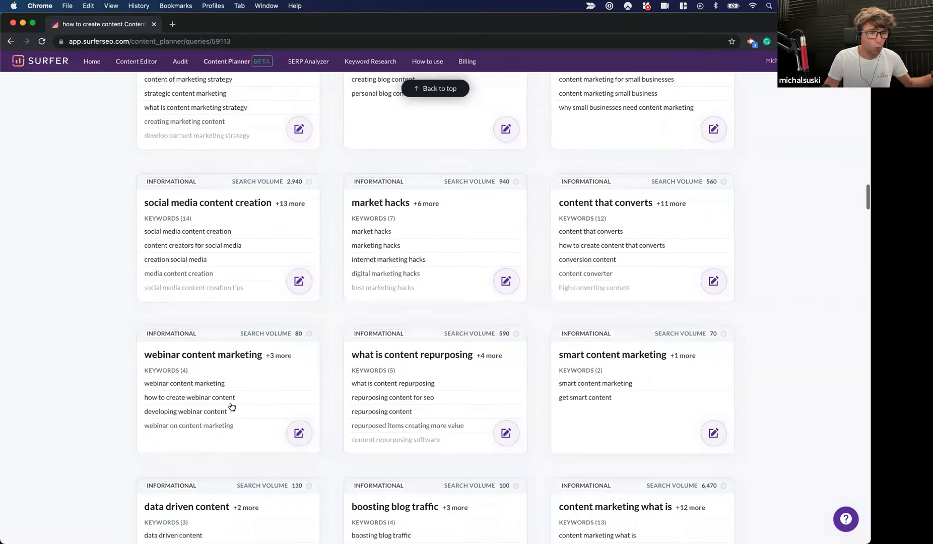
scroll(223, 430, down, 10)
scroll(222, 429, up, 5)
scroll(221, 430, up, 5)
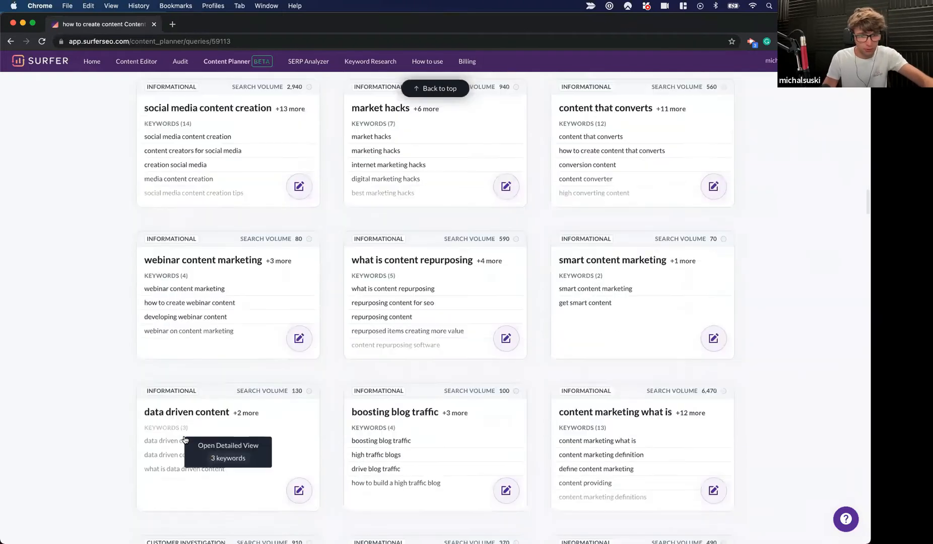
scroll(210, 458, down, 9)
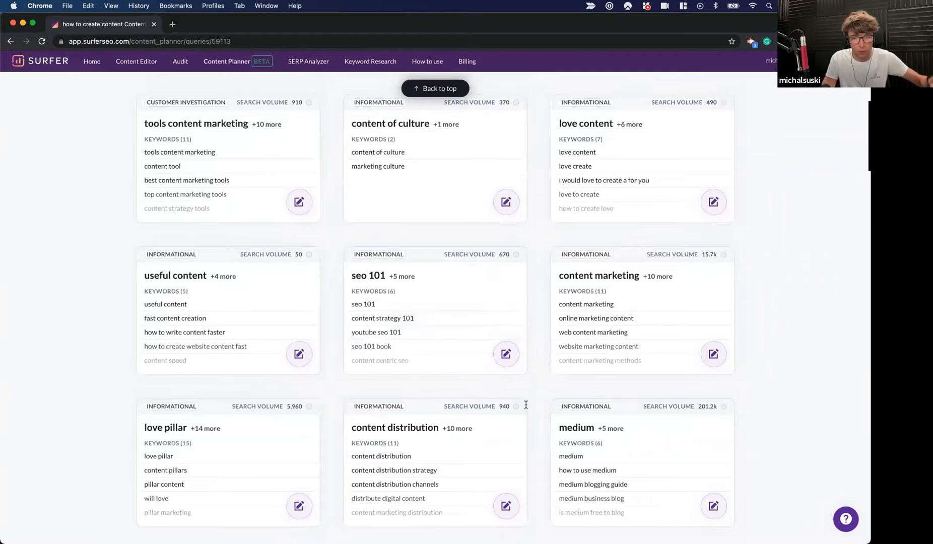
scroll(564, 427, down, 1)
scroll(563, 428, down, 3)
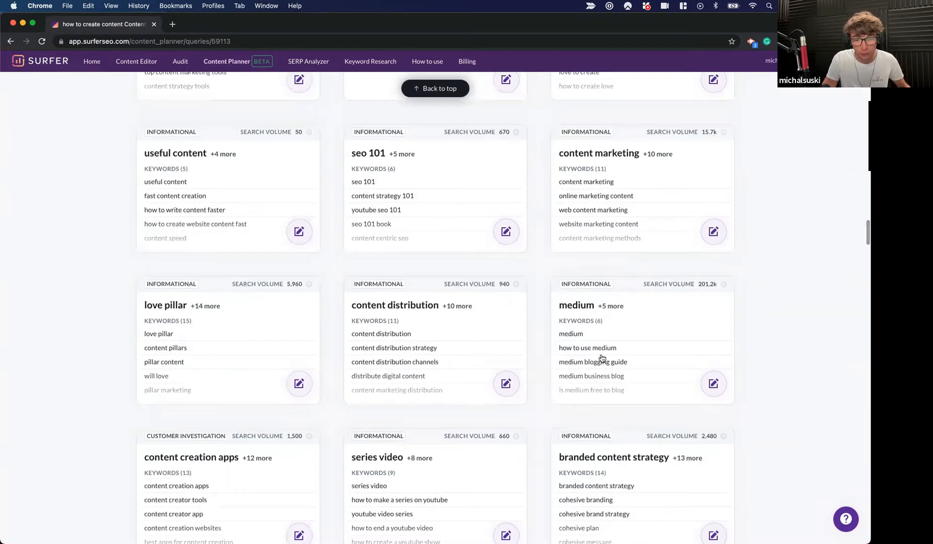
scroll(356, 207, down, 3)
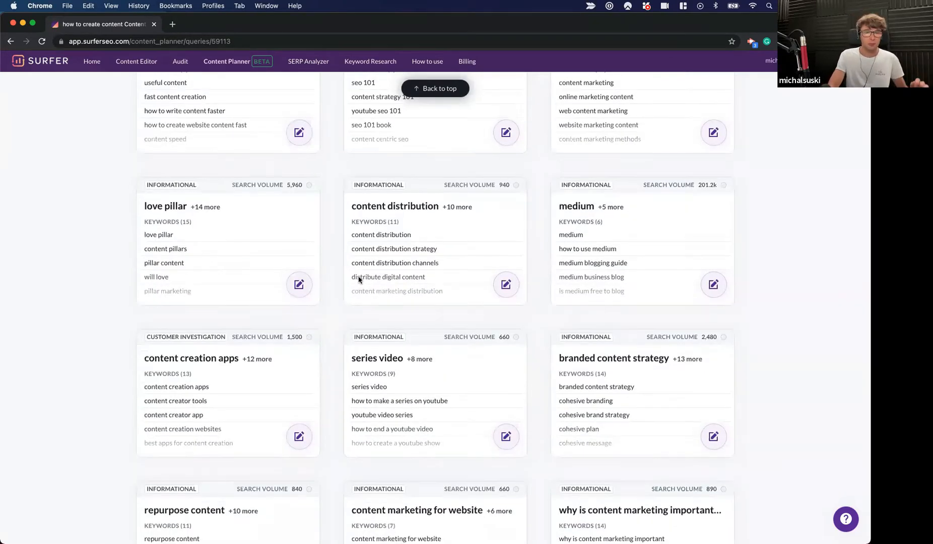
scroll(359, 279, down, 12)
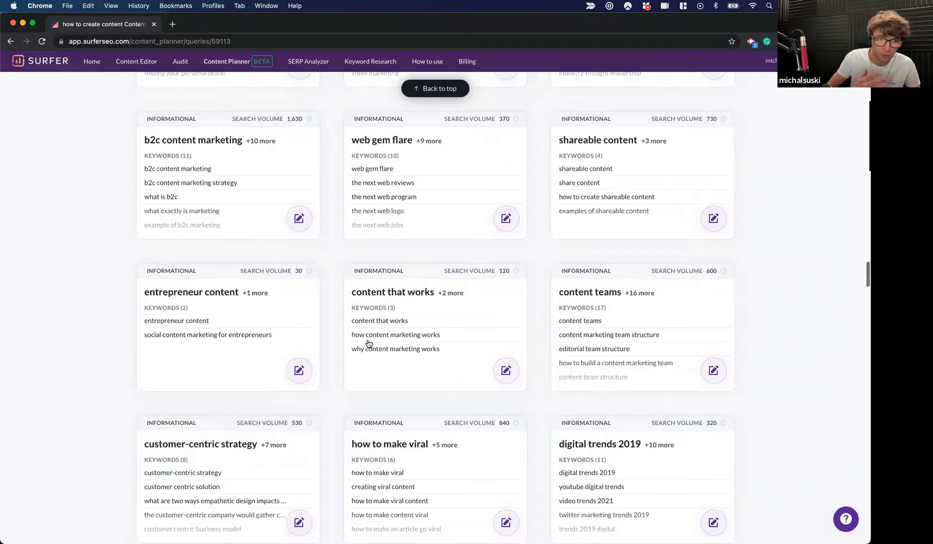
scroll(368, 343, down, 15)
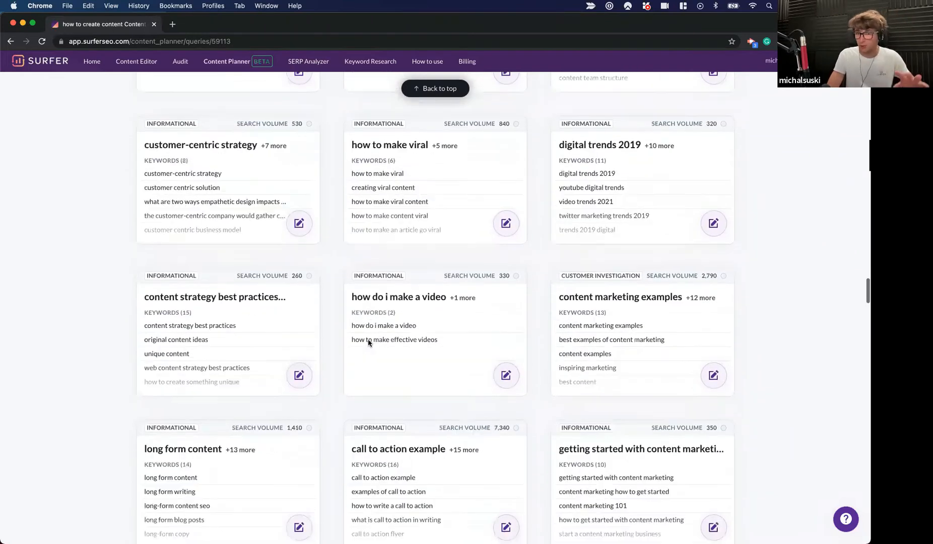
scroll(369, 342, down, 15)
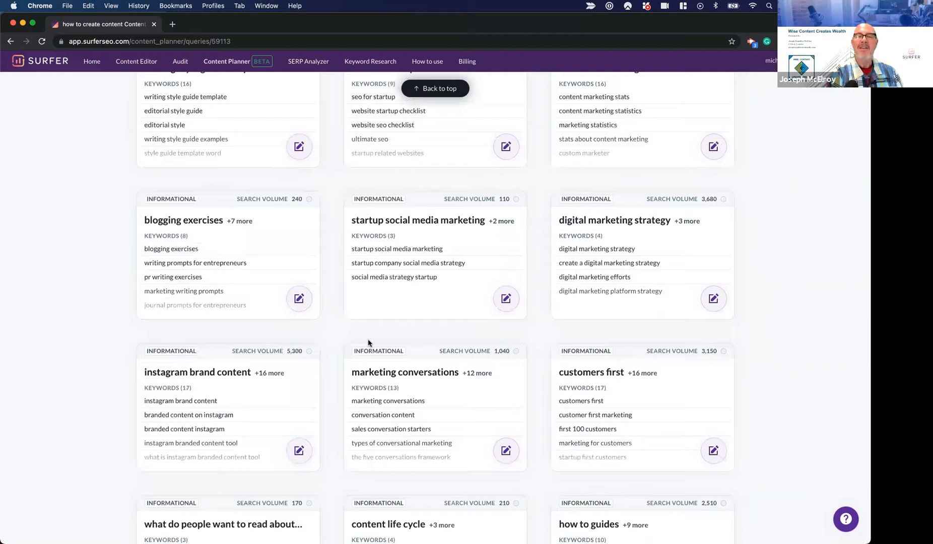
scroll(368, 342, up, 15)
scroll(368, 342, up, 10)
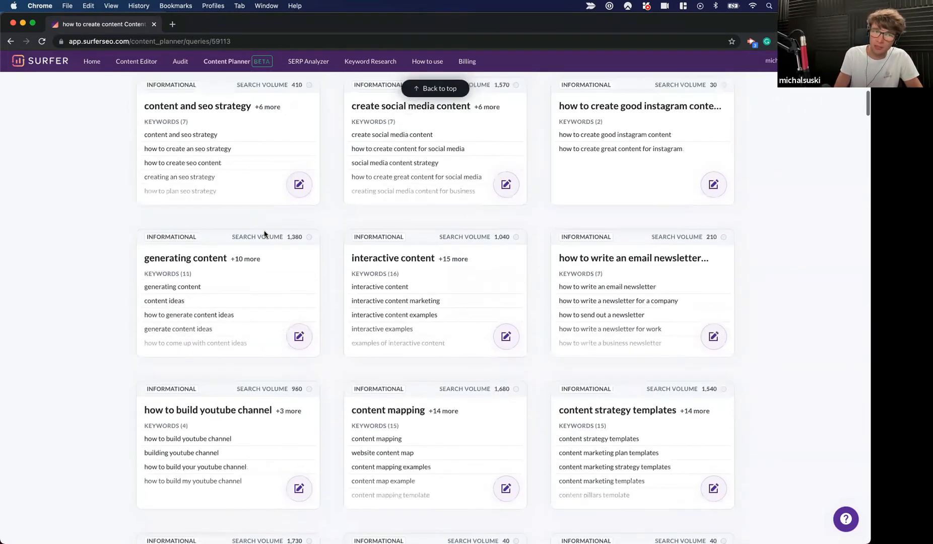
drag(222, 143, 200, 123)
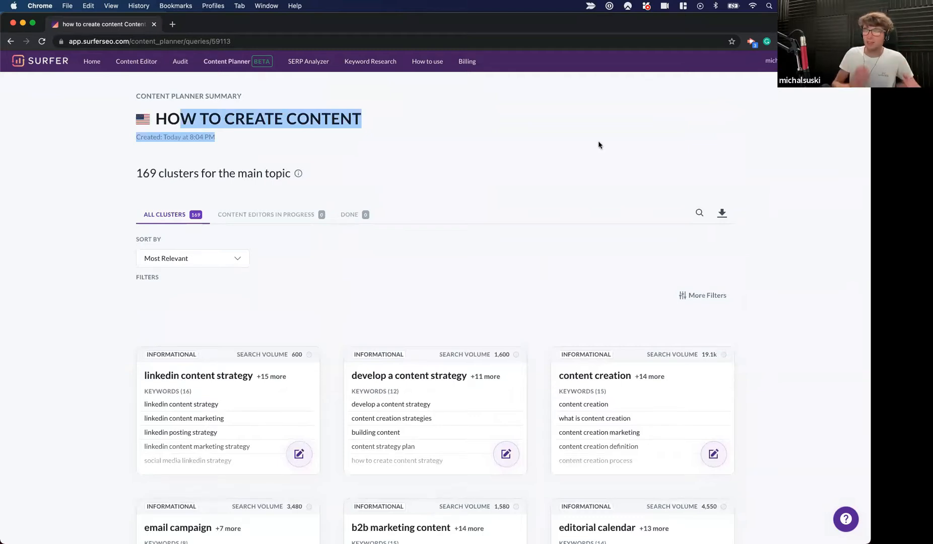
Open the detailed view of the "linkedin content strategy" cluster and step through the following clusters to "generating content".
click(187, 434)
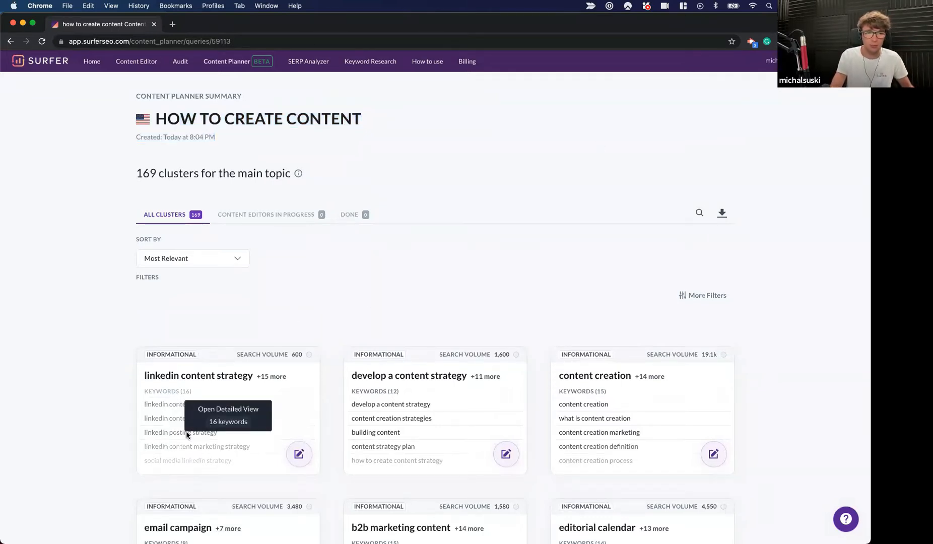
key(Right)
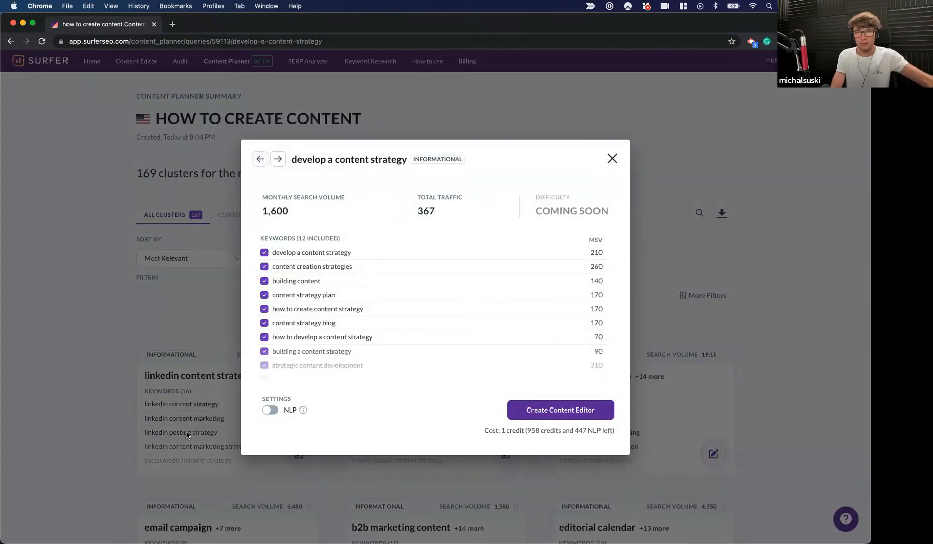
key(Right)
key(Right)
key(Right)
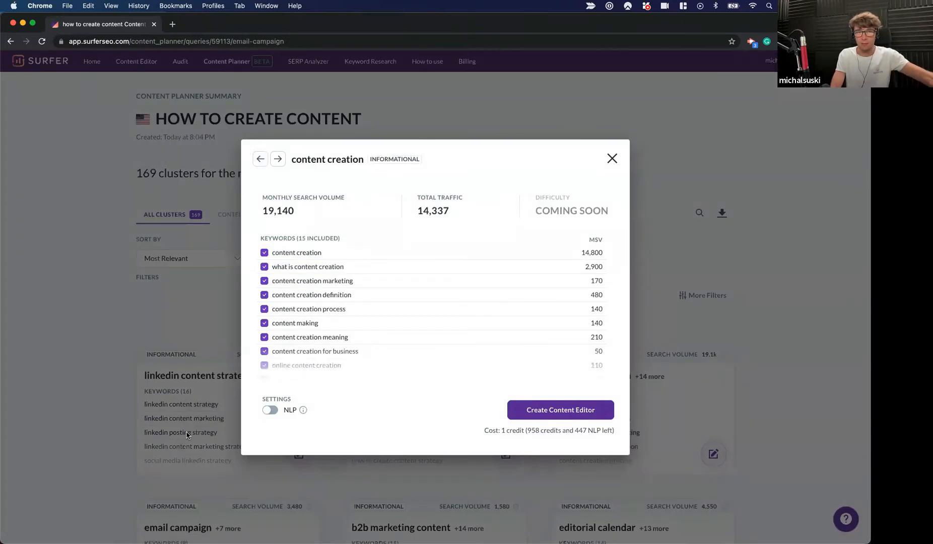
key(Right)
key(Right)
key(Right)
key(Right)
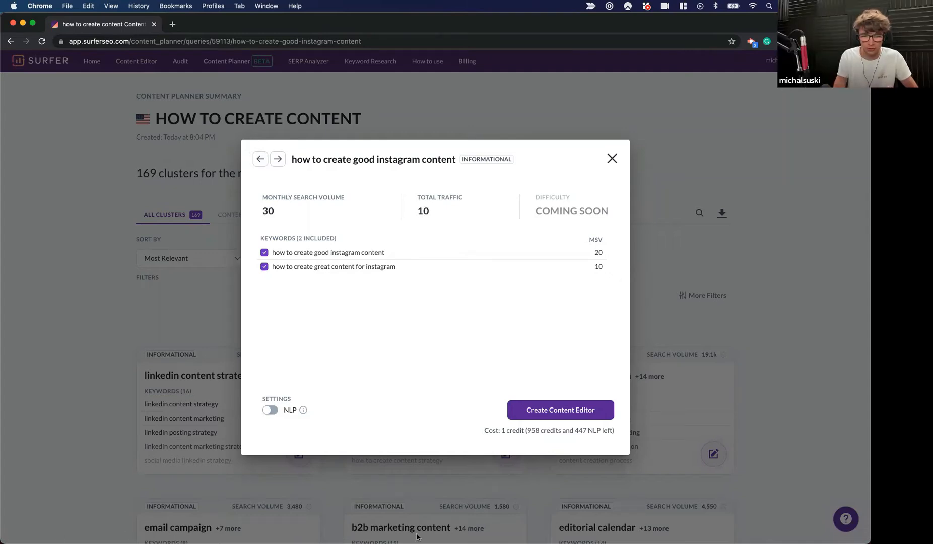
key(Right)
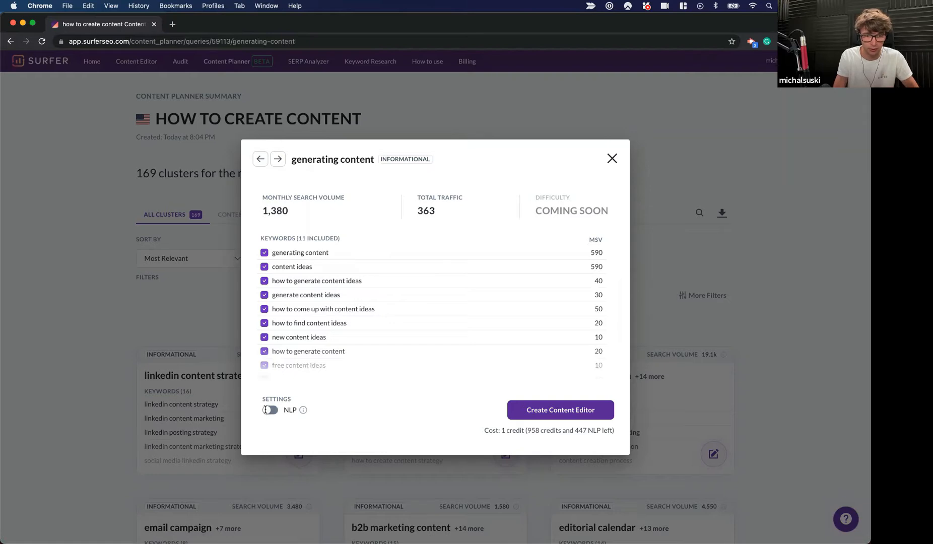
Enable NLP and create a Content Editor for the "generating content" cluster, closing its detailed view.
click(267, 410)
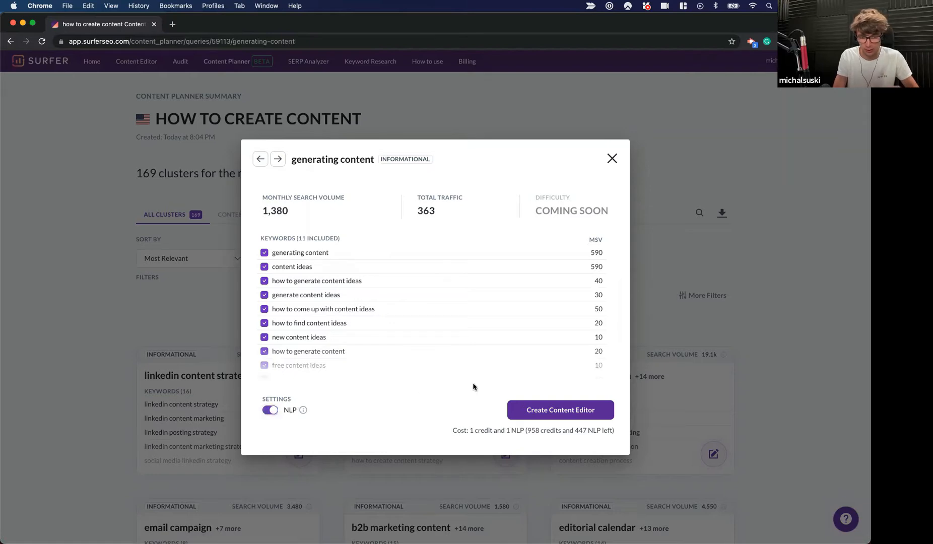
click(541, 414)
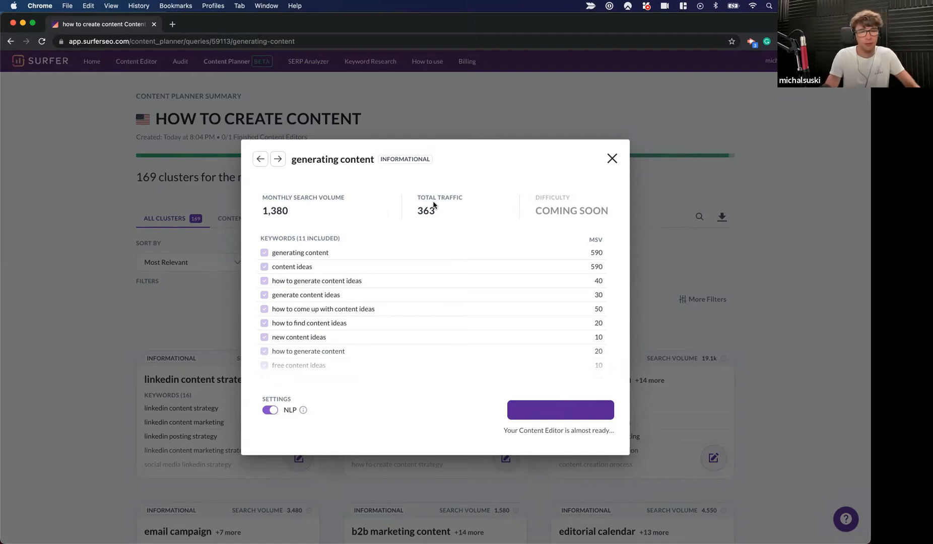
click(612, 158)
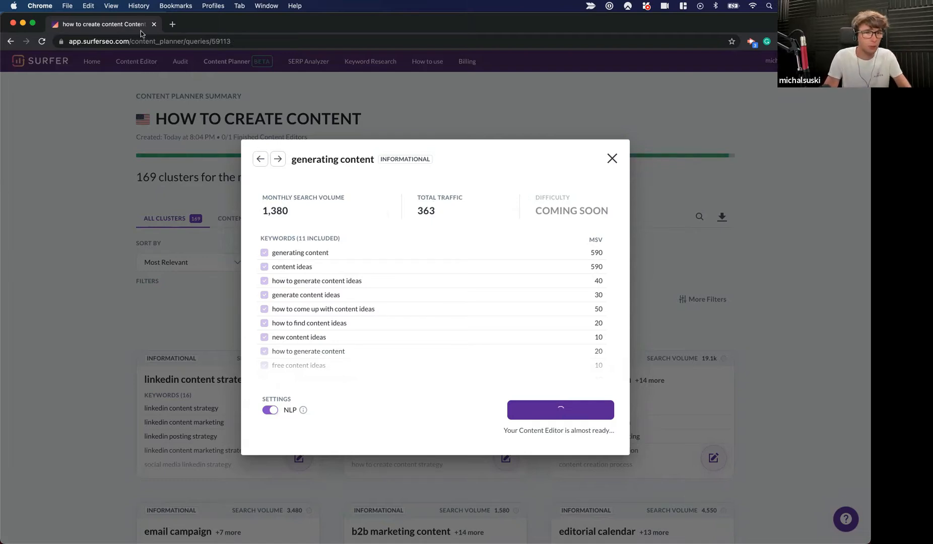
Return to the Content Planner queries, open the "where to hike in smoky mountains" plan and highlight its main topic title.
click(218, 61)
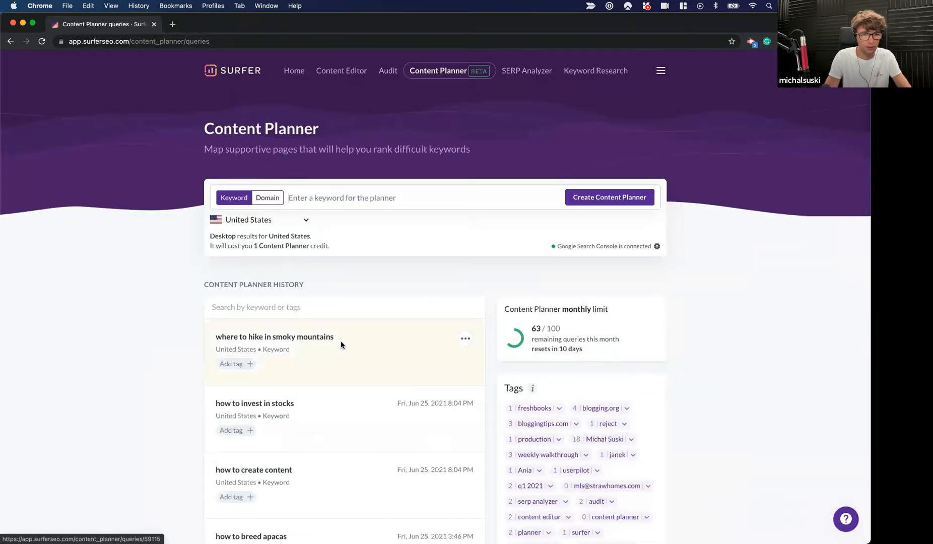
click(342, 345)
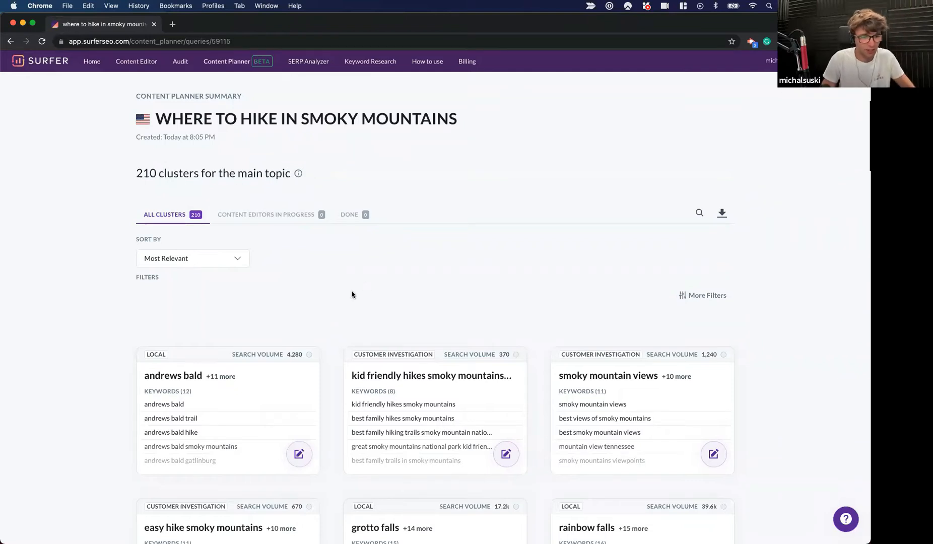
scroll(350, 296, down, 1)
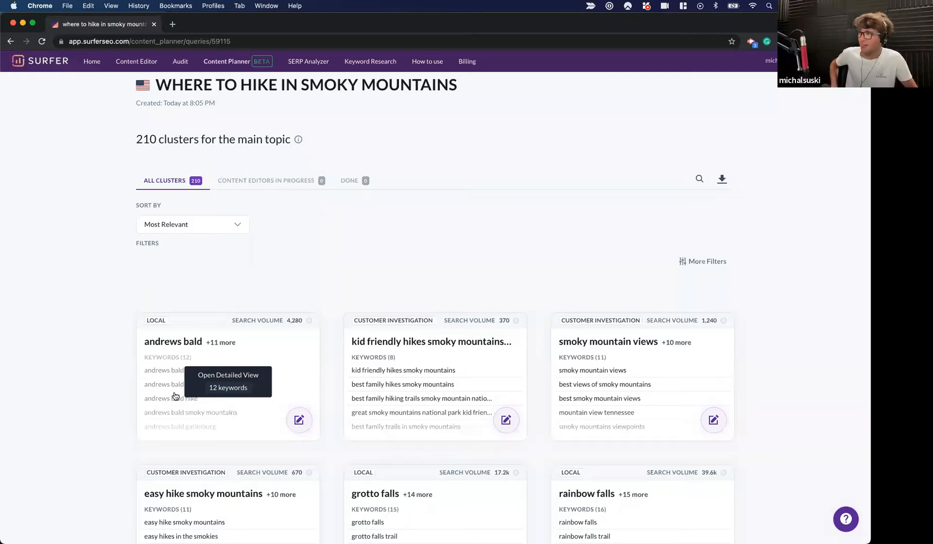
scroll(176, 396, down, 1)
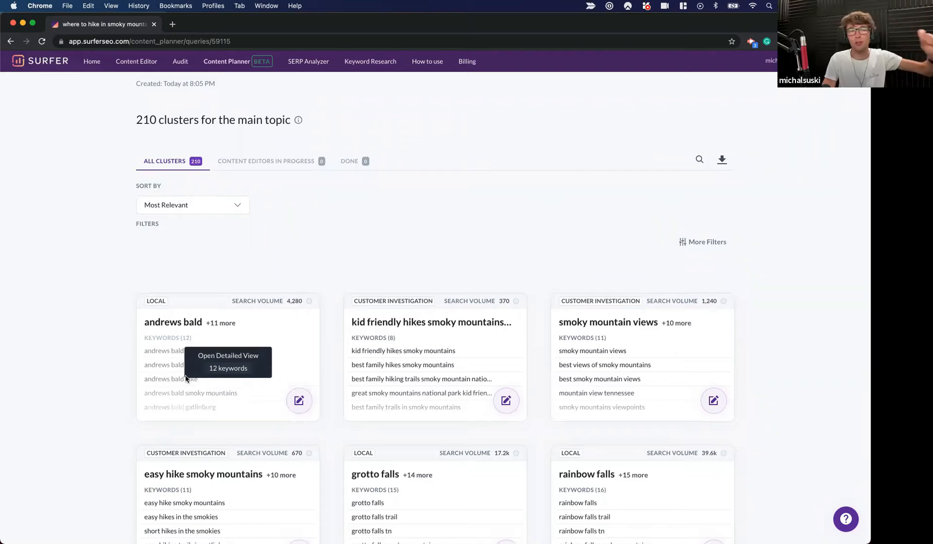
scroll(186, 379, up, 3)
drag(158, 114, 458, 119)
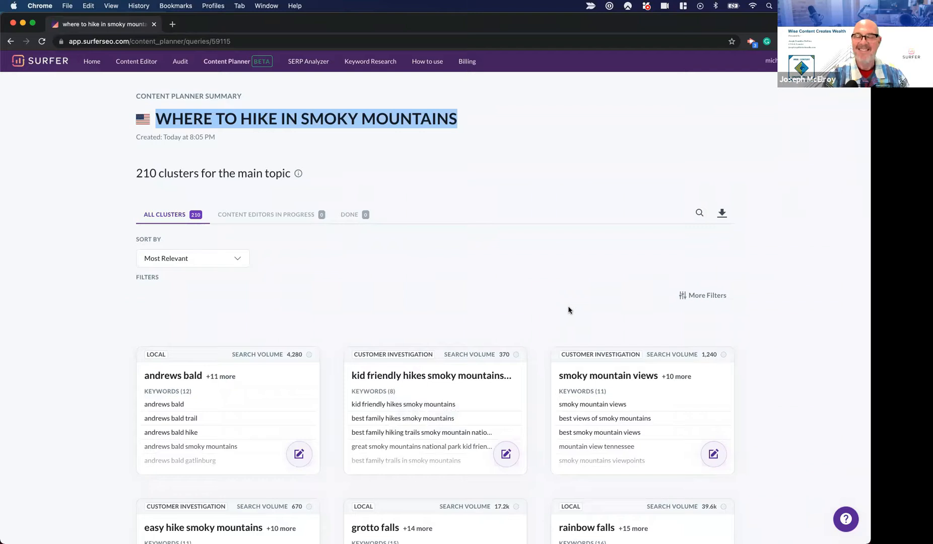
Review the hiking plan's cluster cards, including their search intents and volumes, and return to the plan summary.
scroll(568, 309, down, 5)
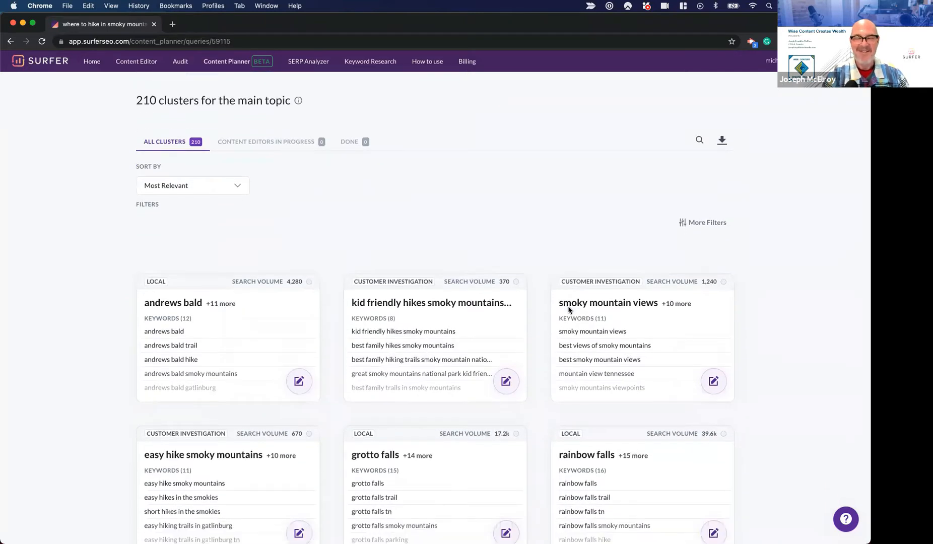
scroll(568, 309, down, 1)
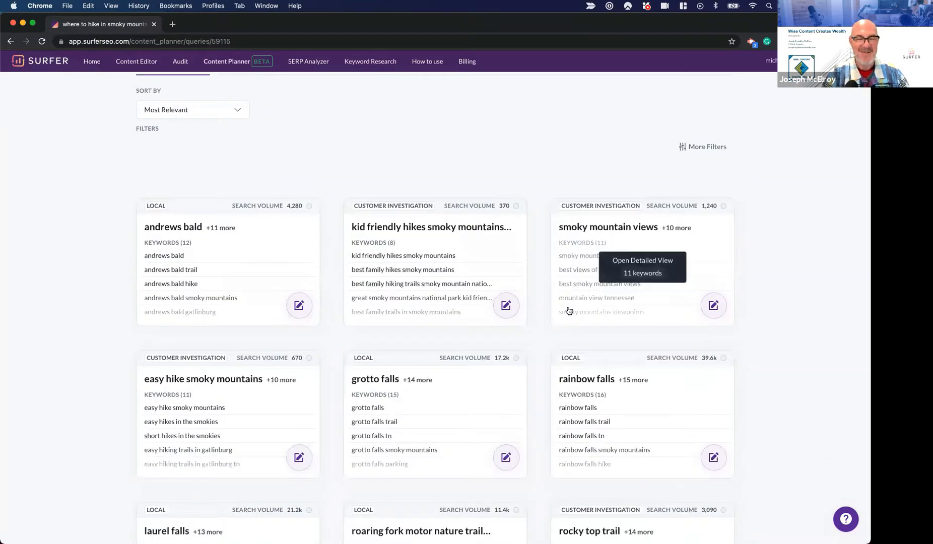
scroll(568, 309, down, 5)
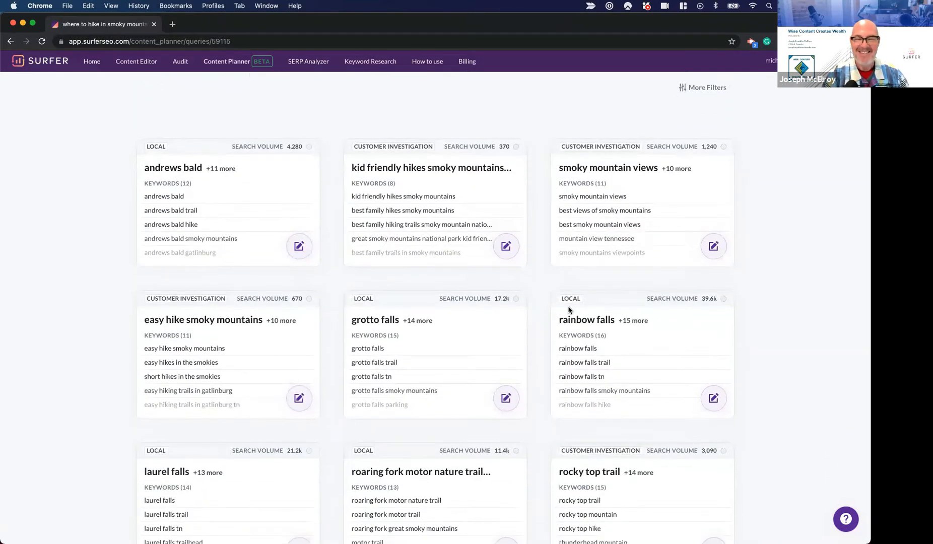
scroll(568, 309, down, 3)
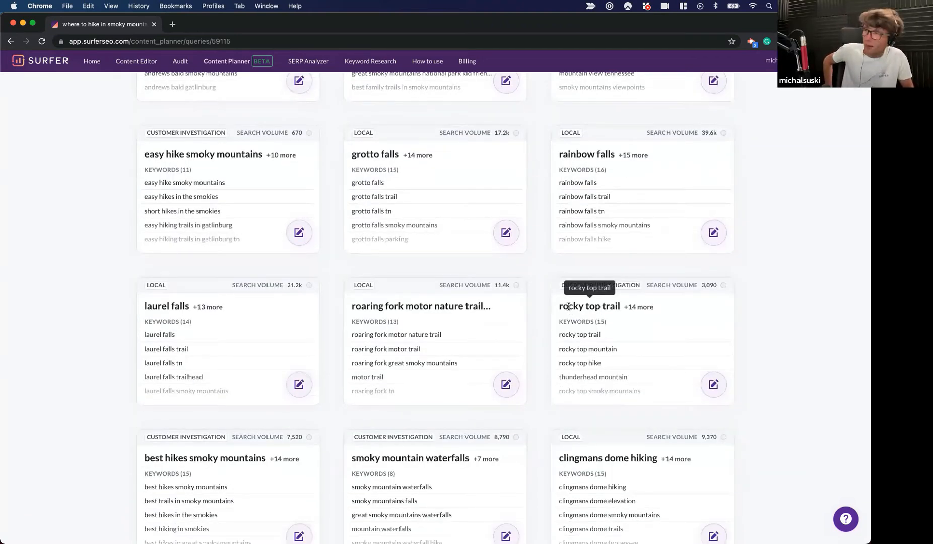
scroll(568, 308, up, 13)
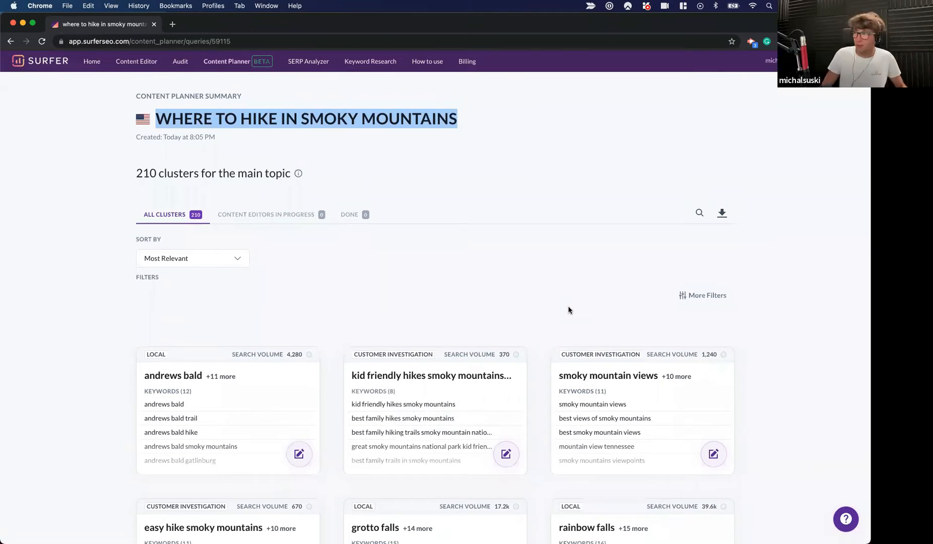
click(568, 310)
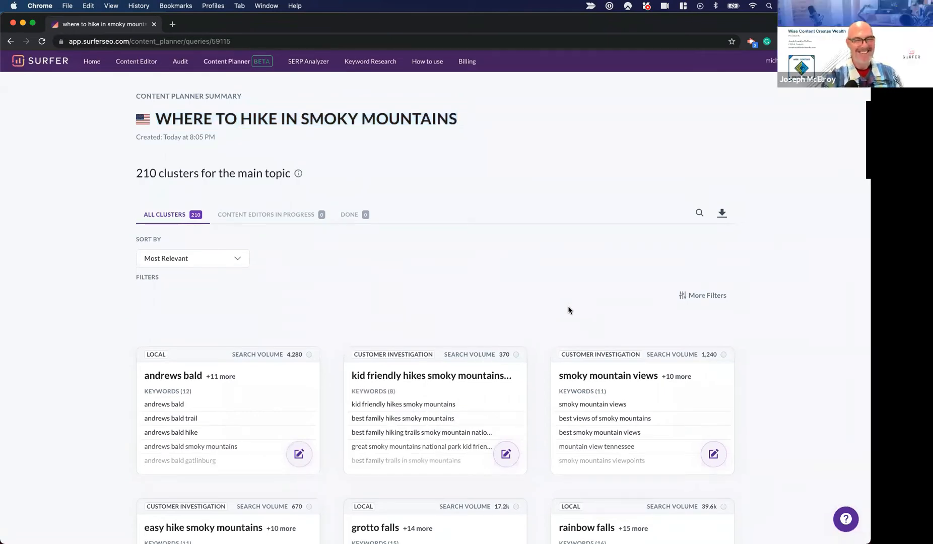
Open the detailed view of the "andrews bald" cluster and create a Content Editor for it.
scroll(568, 310, down, 2)
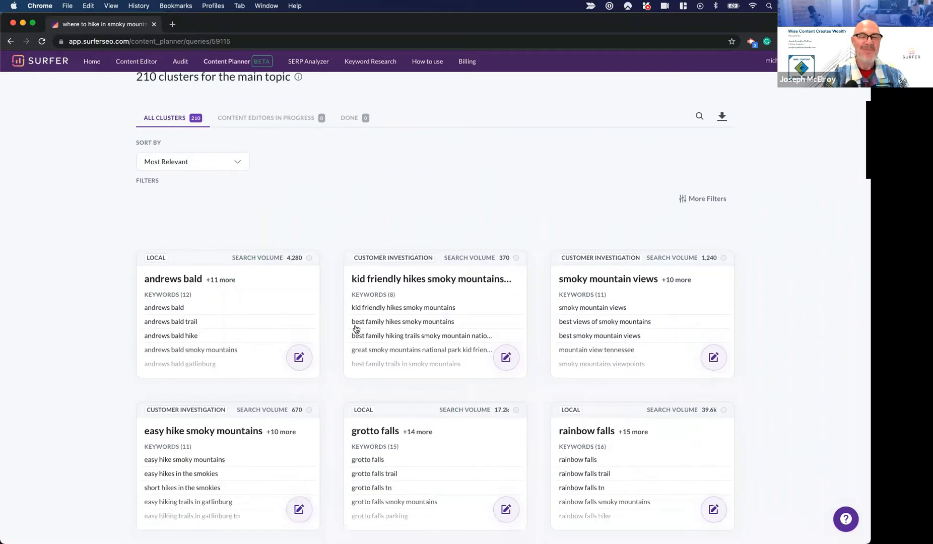
click(300, 358)
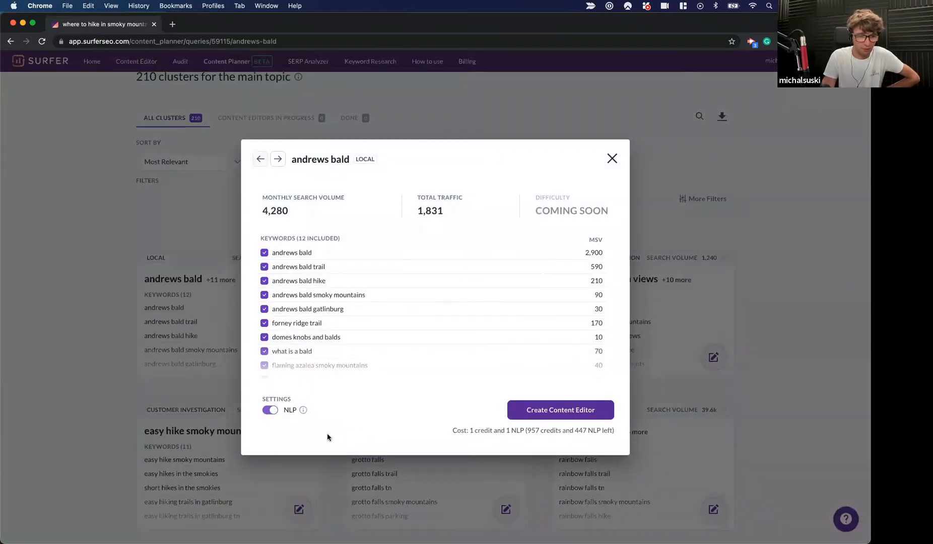
click(552, 411)
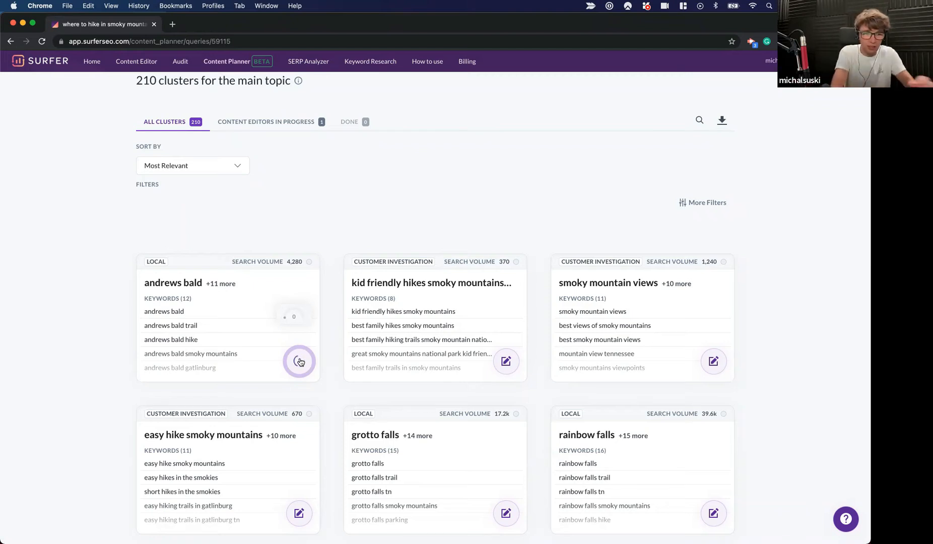
mouse_move(283, 319)
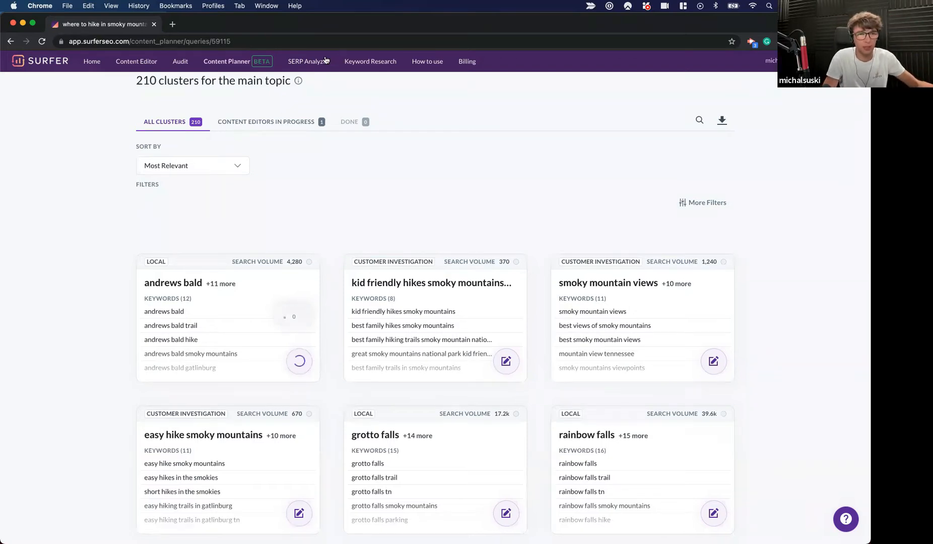
Open the "how to invest in stocks" plan from the Content Planner history and review its cluster cards.
click(230, 63)
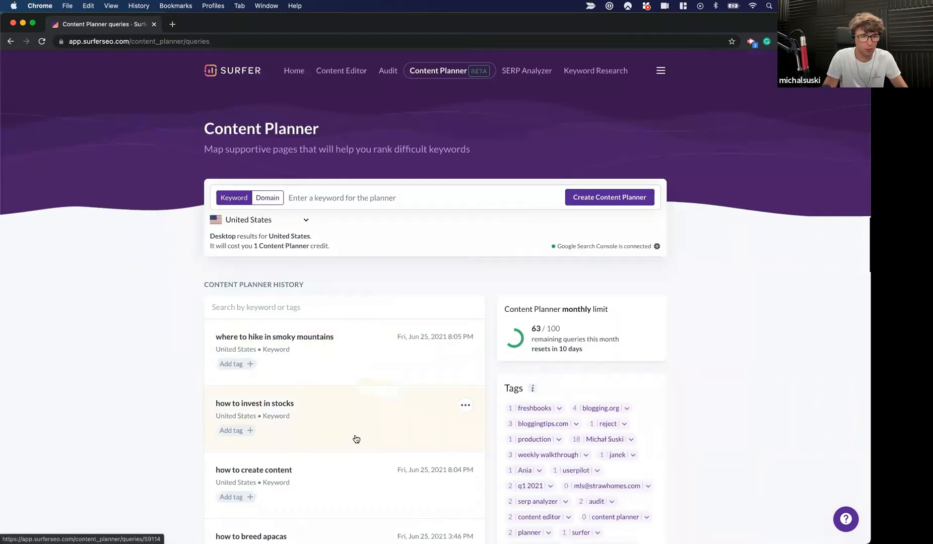
click(291, 406)
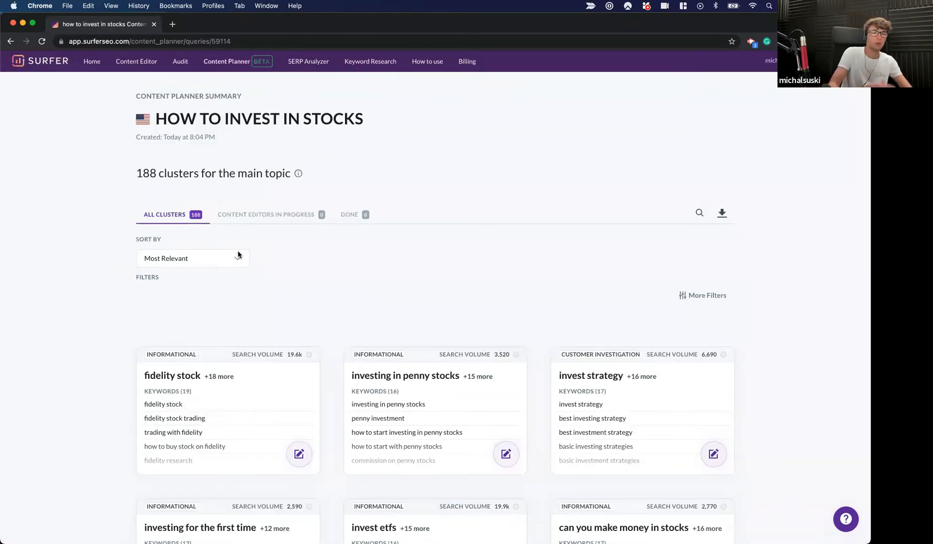
scroll(383, 398, down, 5)
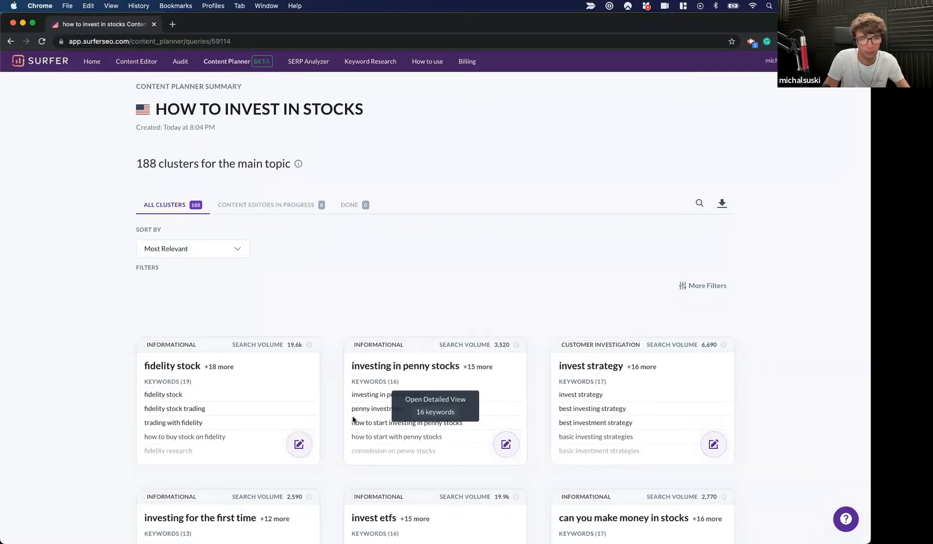
scroll(352, 419, down, 20)
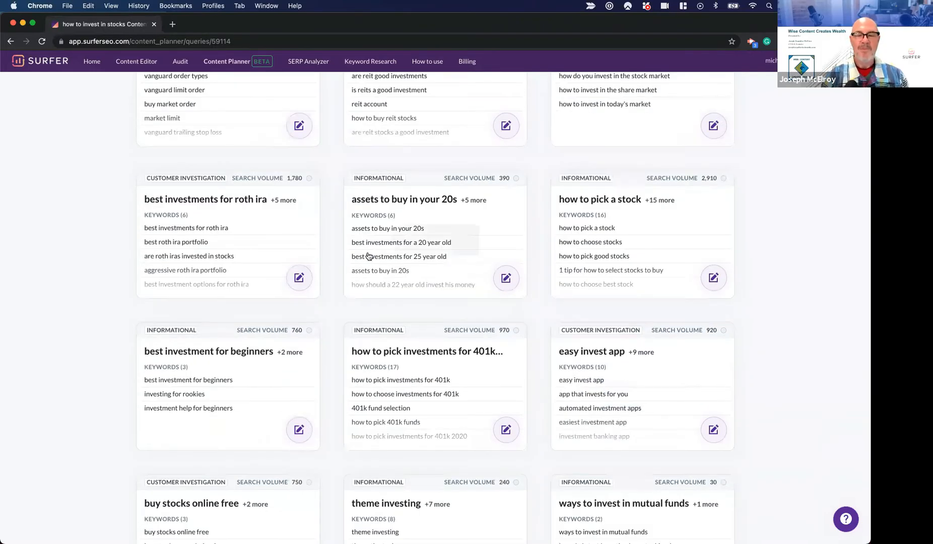
scroll(322, 247, up, 1)
scroll(272, 238, up, 20)
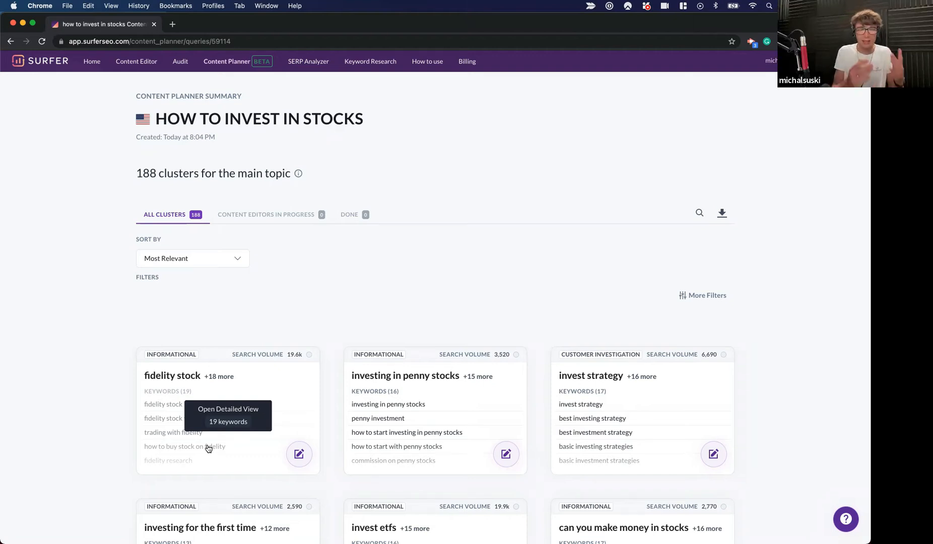
Open the "fidelity stock" cluster's details, step through the following clusters to "invest strategy", and return to the plan summary.
click(208, 447)
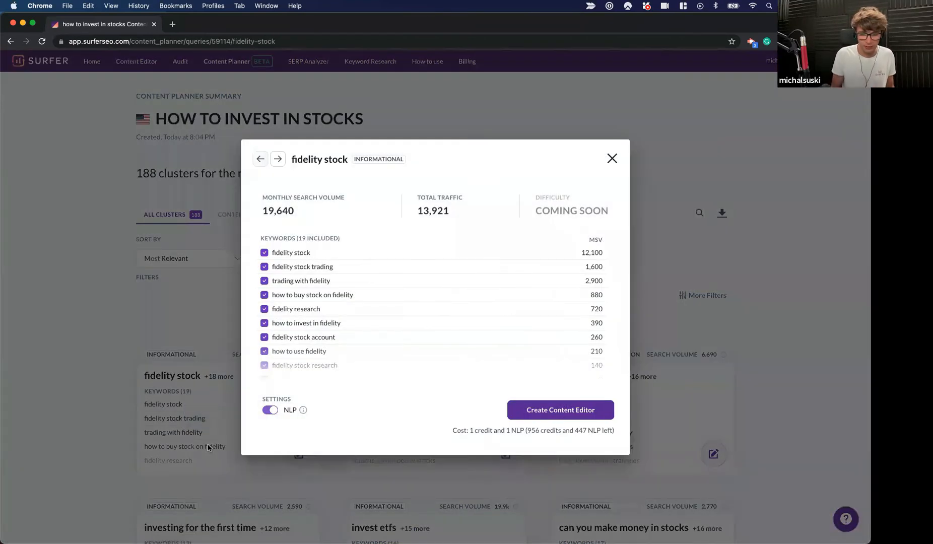
scroll(396, 308, down, 3)
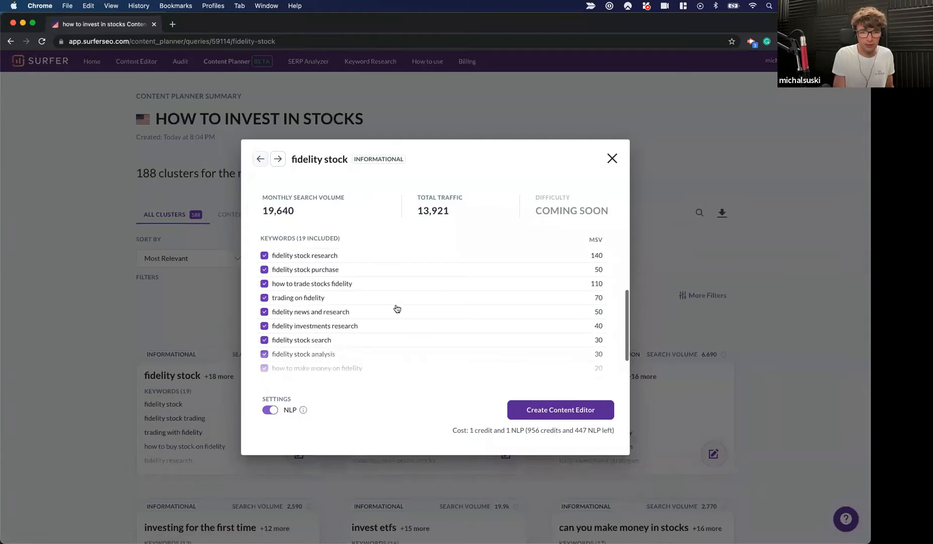
key(Right)
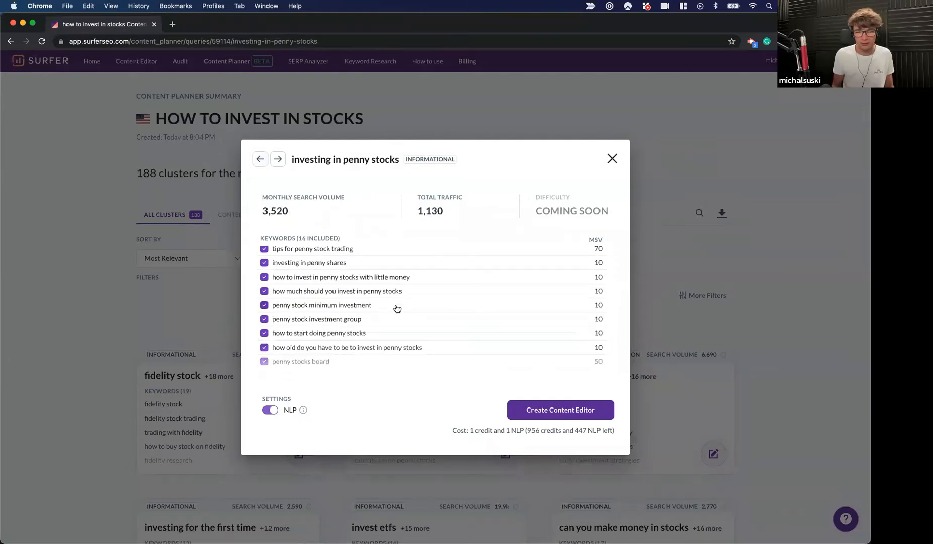
key(Right)
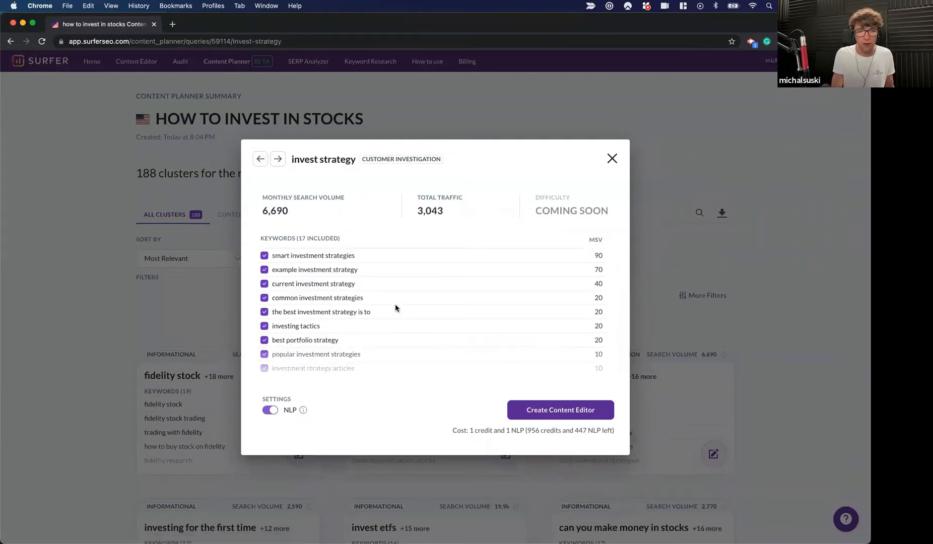
click(18, 331)
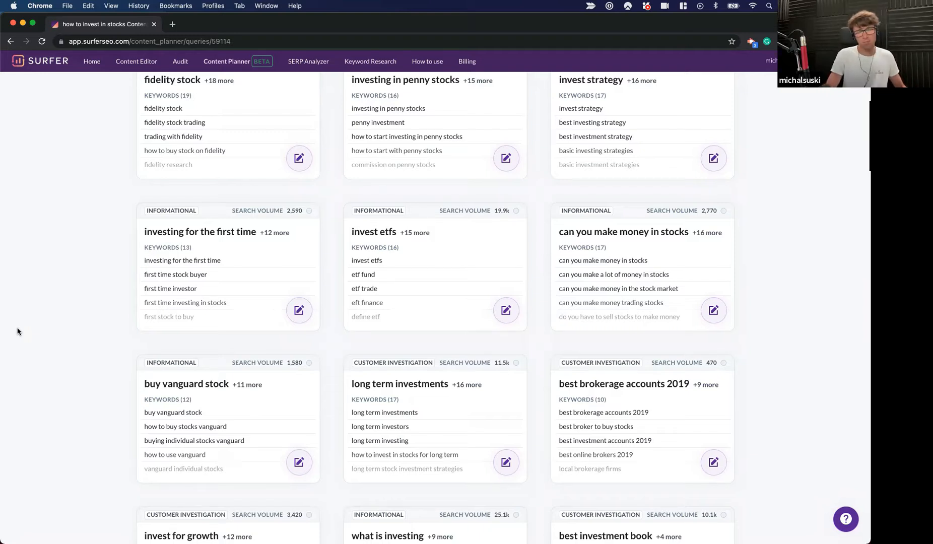
scroll(157, 279, up, 10)
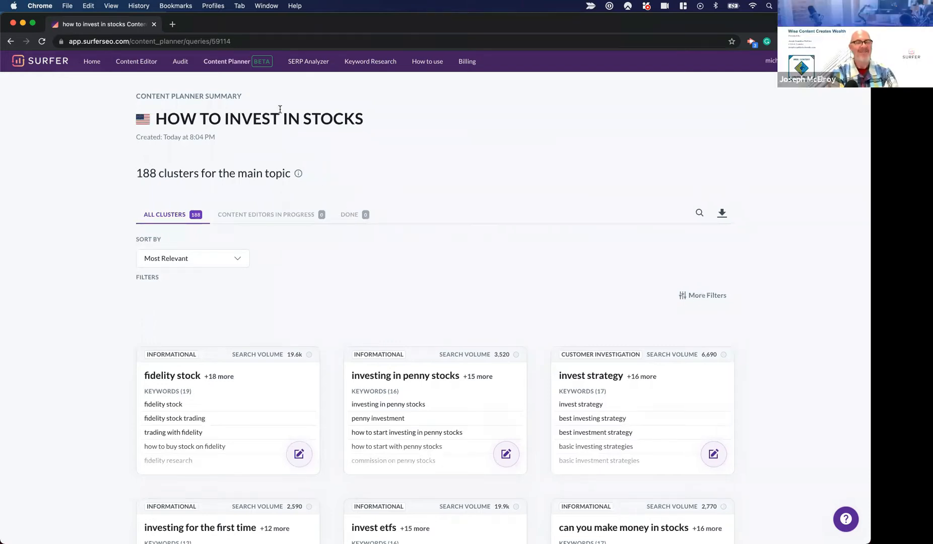
Reopen the "where to hike in smoky mountains" plan and open the Content Editor of its "andrews bald" cluster.
click(228, 65)
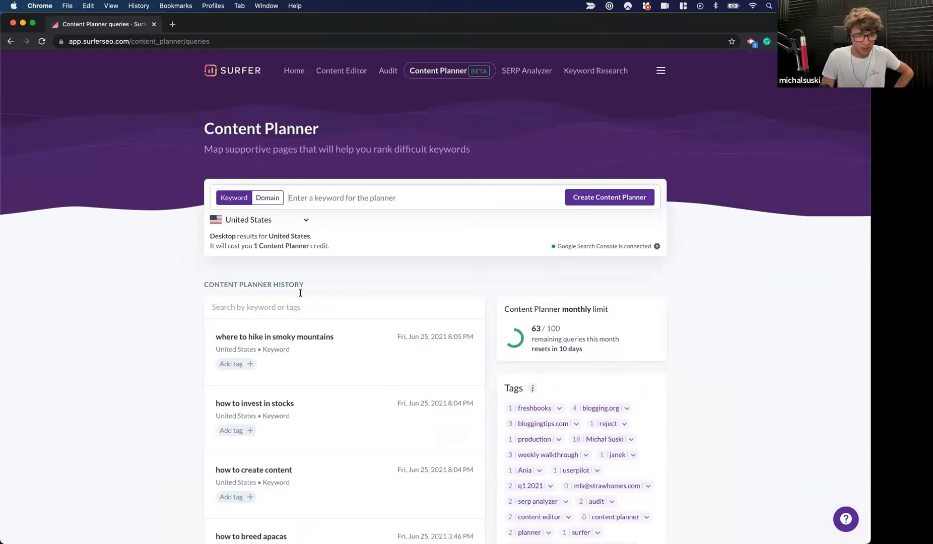
click(308, 359)
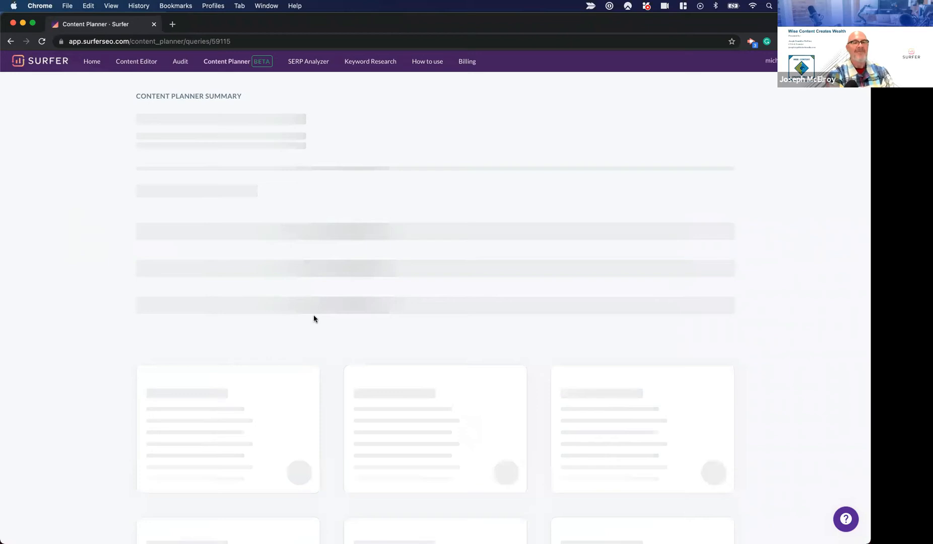
scroll(313, 318, down, 3)
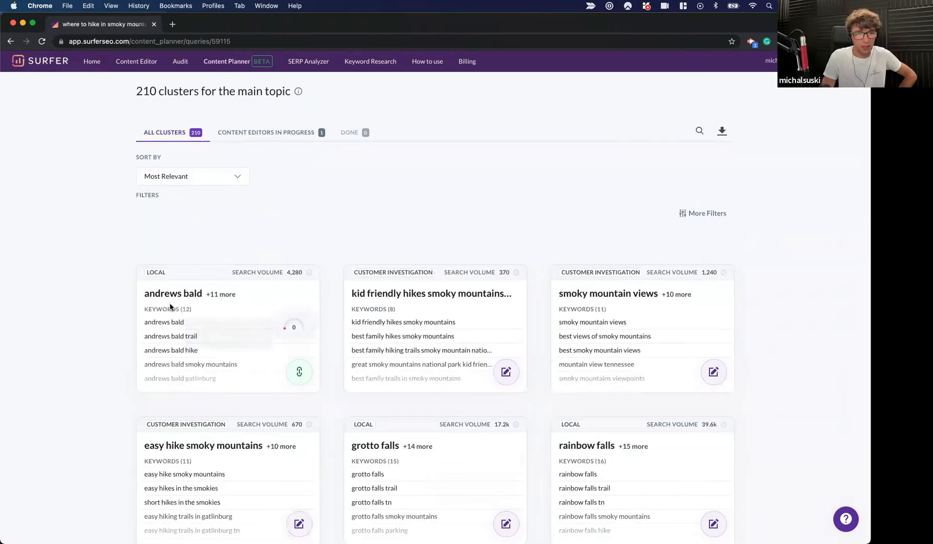
click(299, 372)
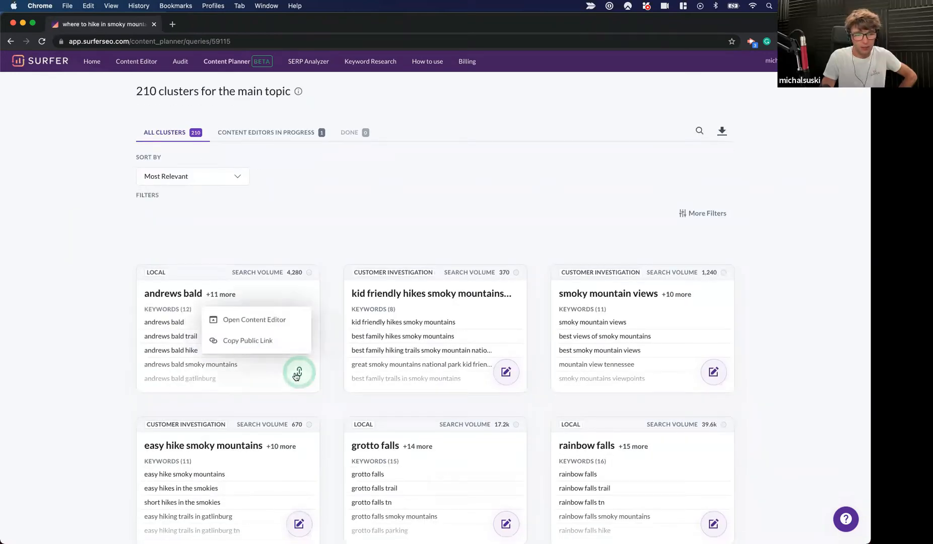
click(275, 320)
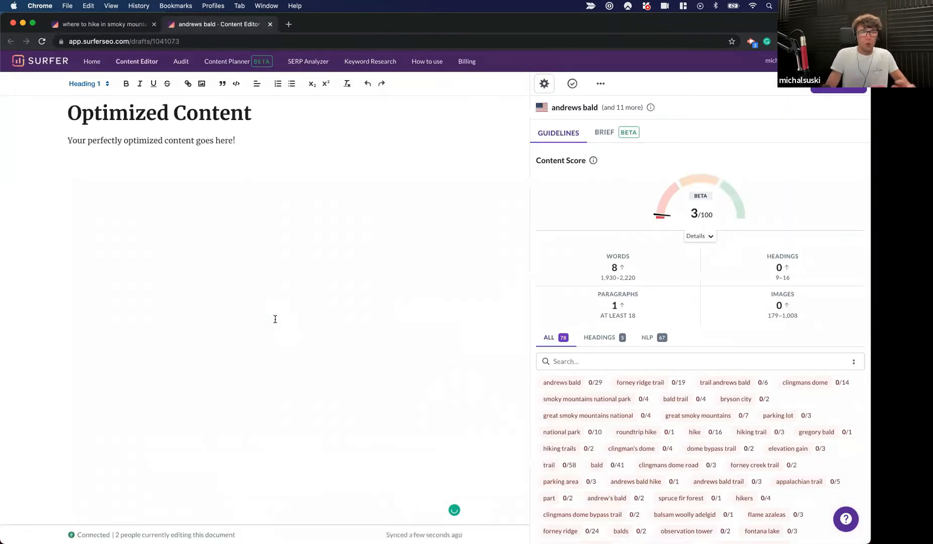
Replace all of the placeholder content with the heading "Andrews Bald in Smoky Mountains".
click(240, 205)
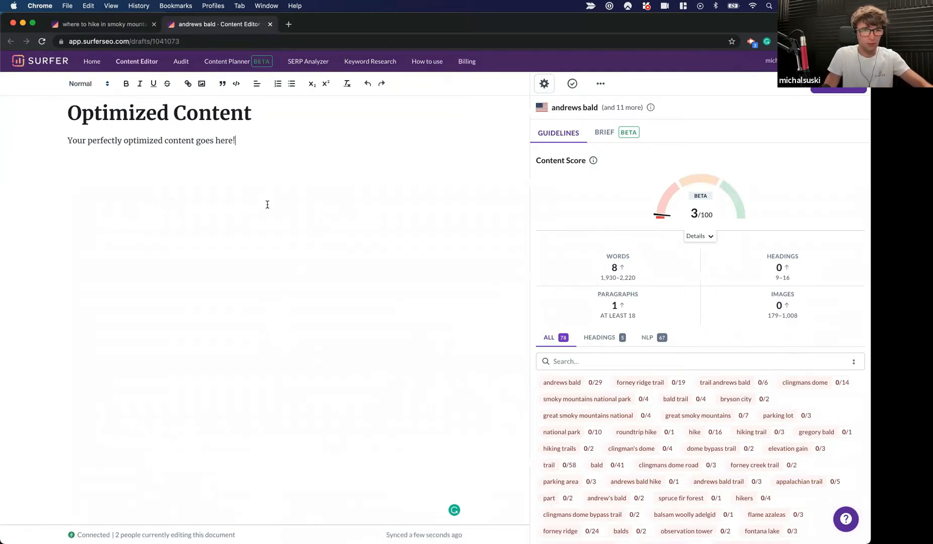
key(super+a)
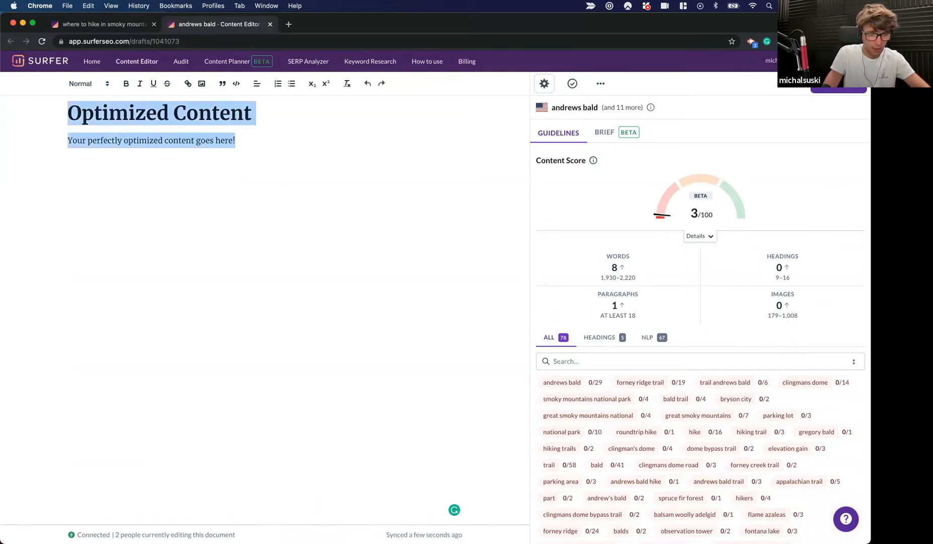
text(Andrews )
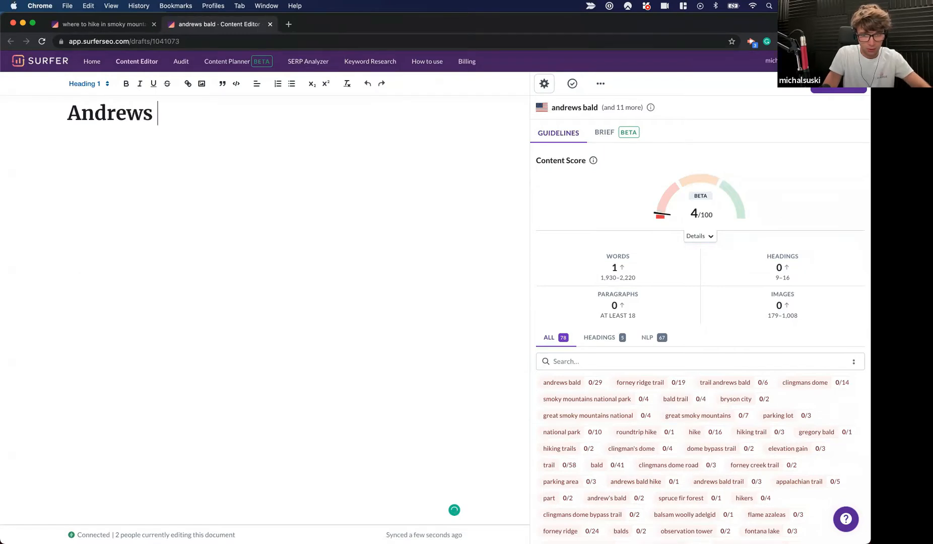
text(Bald in Smoke)
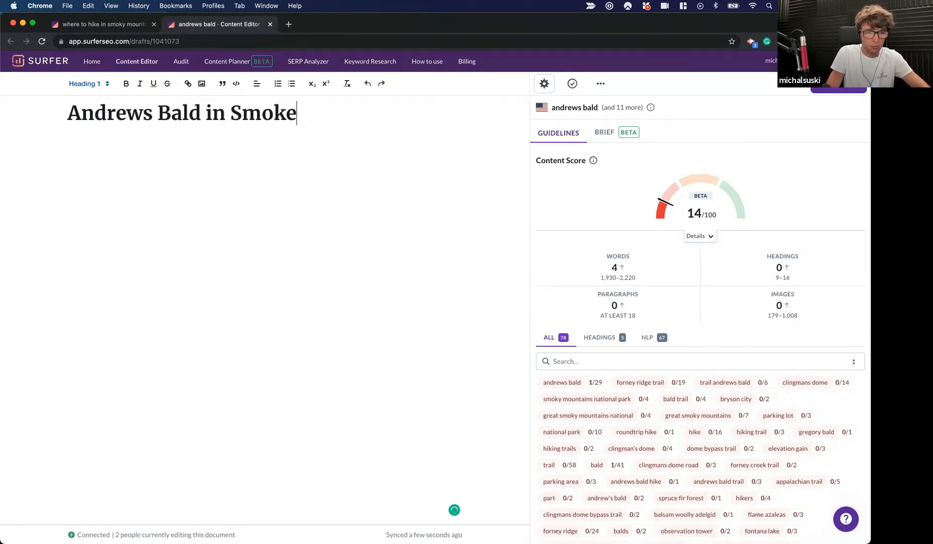
key(BackSpace)
text(y)
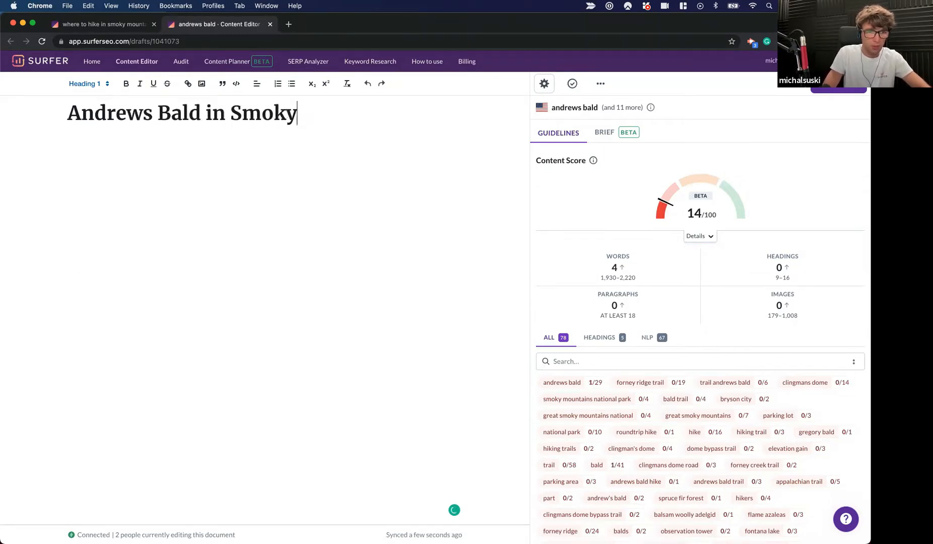
text( Mountains)
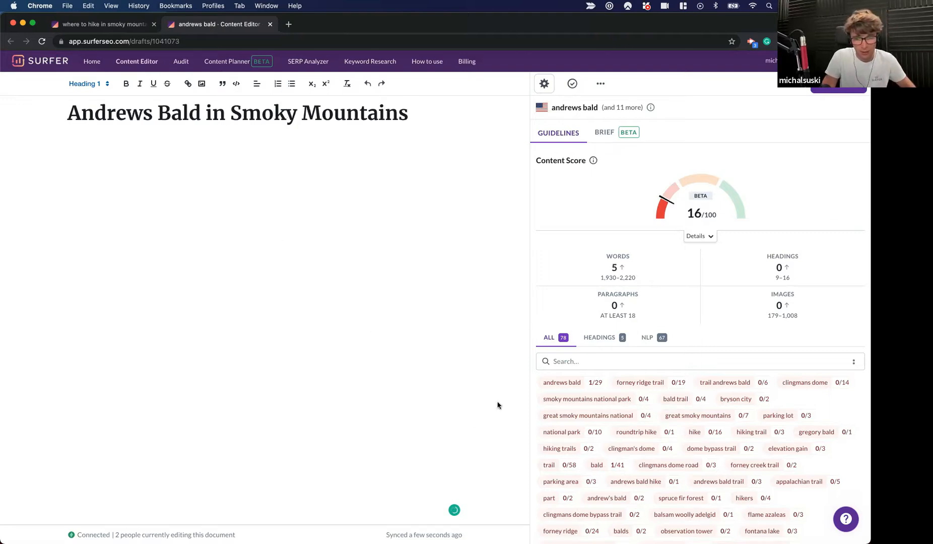
Review the suggested terms in the guidelines and insert "Great" before "Smoky Mountains" in the heading.
mouse_move(555, 386)
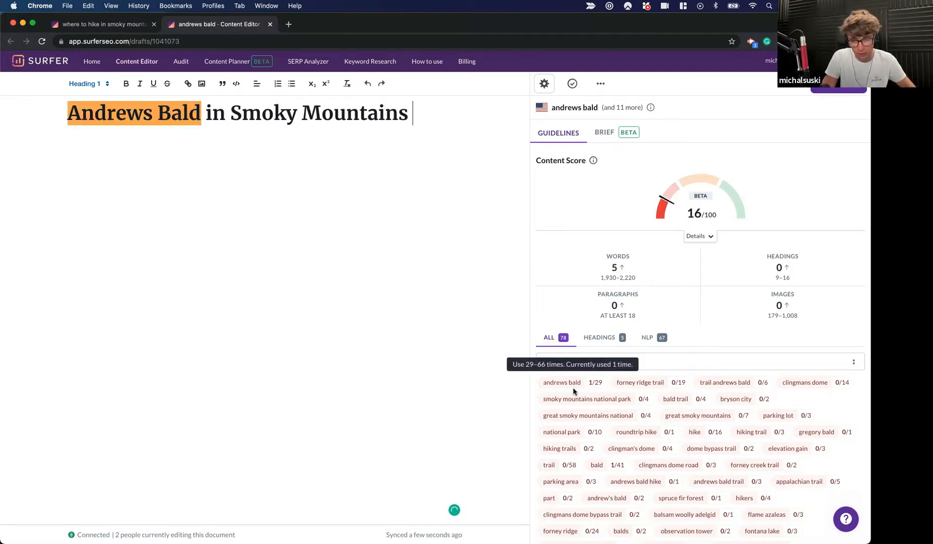
scroll(624, 449, down, 3)
scroll(624, 450, up, 3)
scroll(634, 455, down, 2)
scroll(641, 457, down, 3)
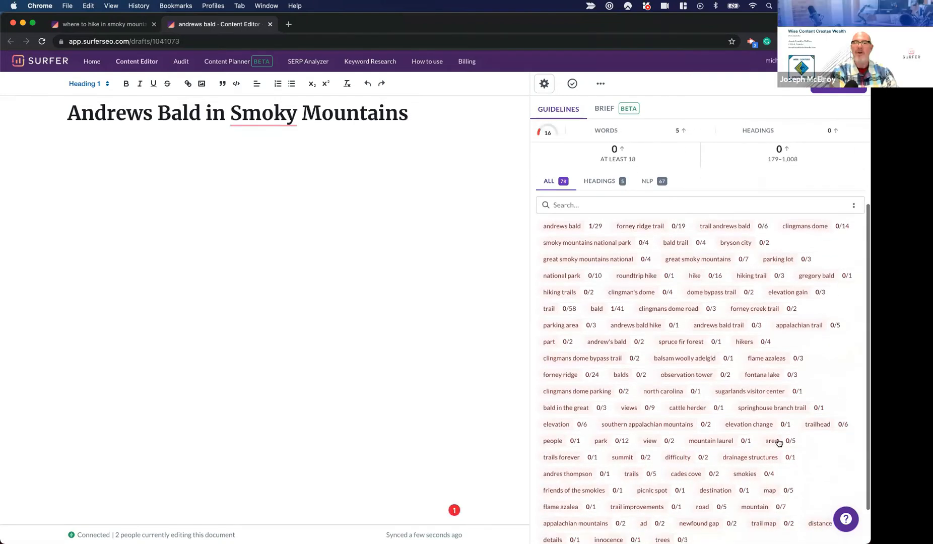
scroll(612, 337, up, 2)
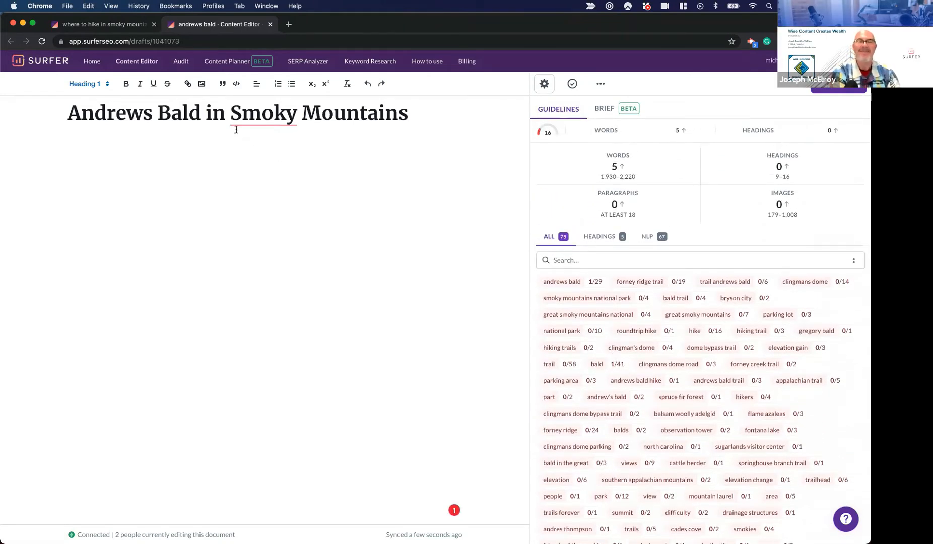
click(236, 117)
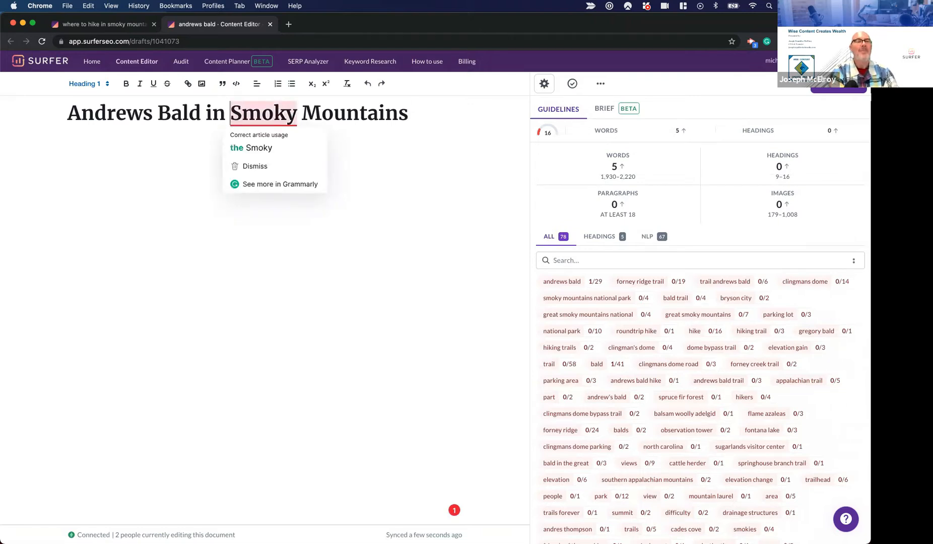
text(Great)
click(240, 207)
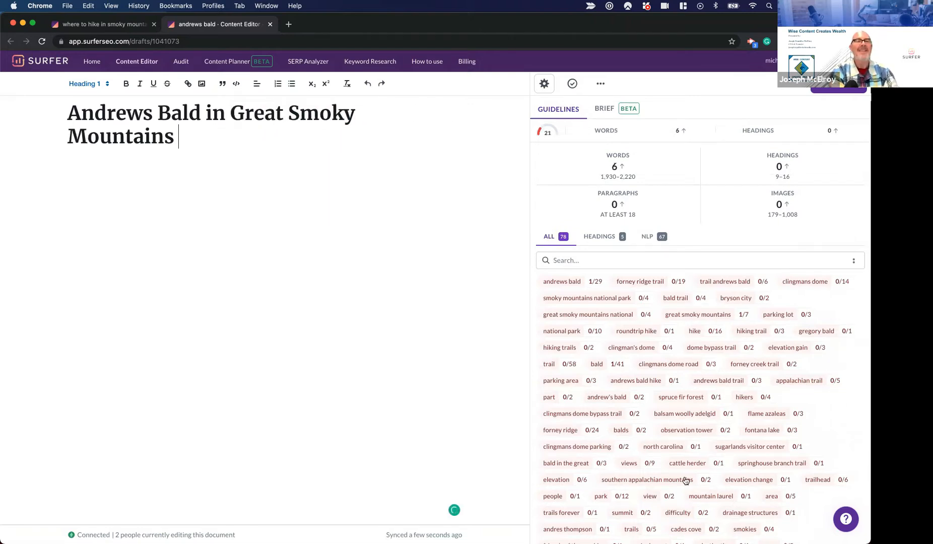
Check the content score, the recommended usage of "great smoky mountains" and the word count guideline.
scroll(706, 408, up, 3)
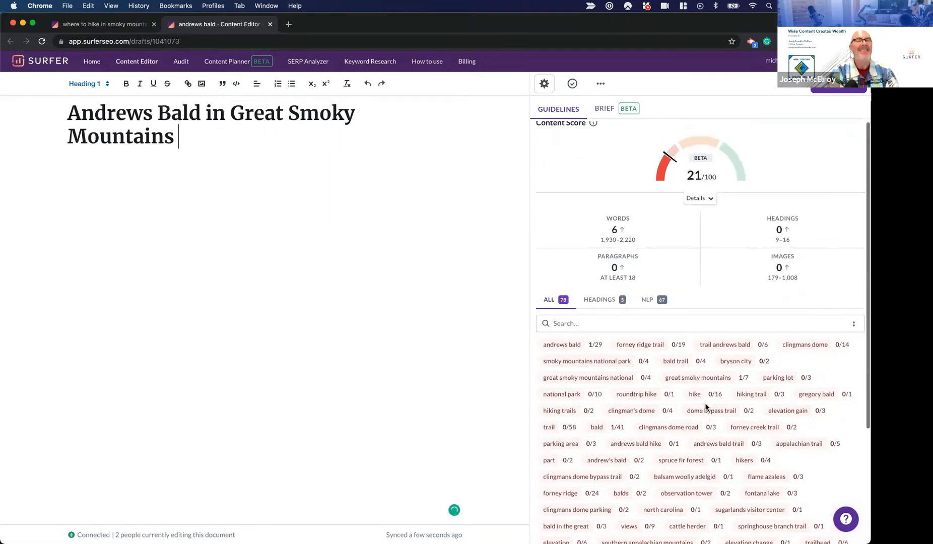
scroll(705, 407, up, 1)
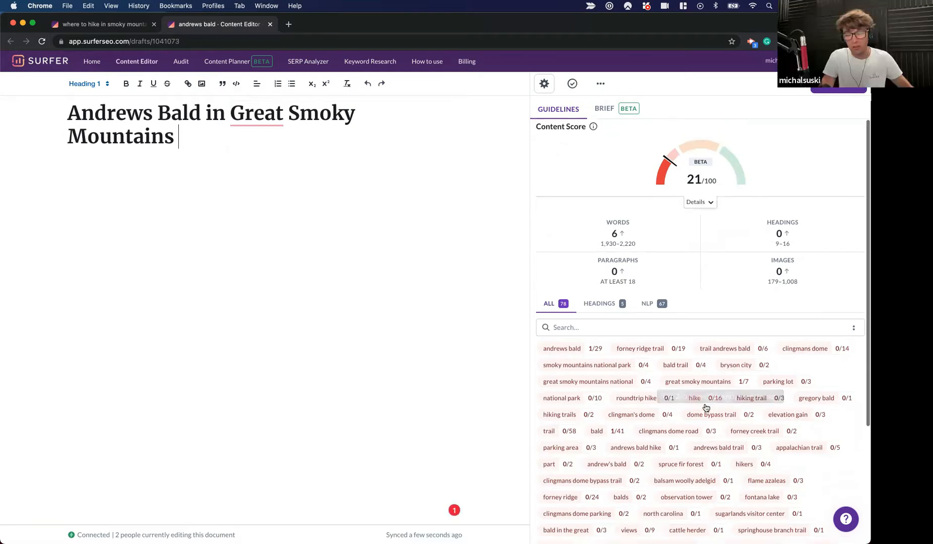
scroll(706, 408, down, 1)
mouse_move(738, 367)
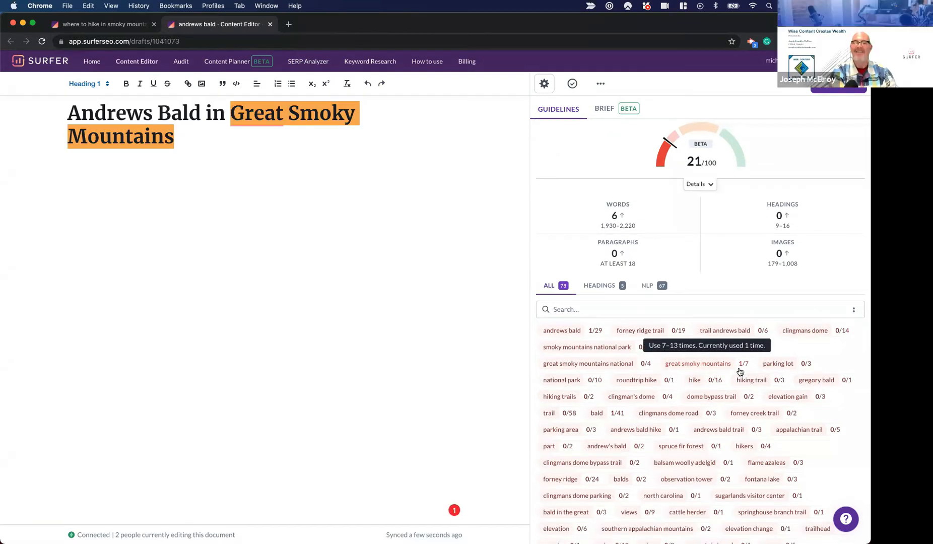
mouse_move(614, 233)
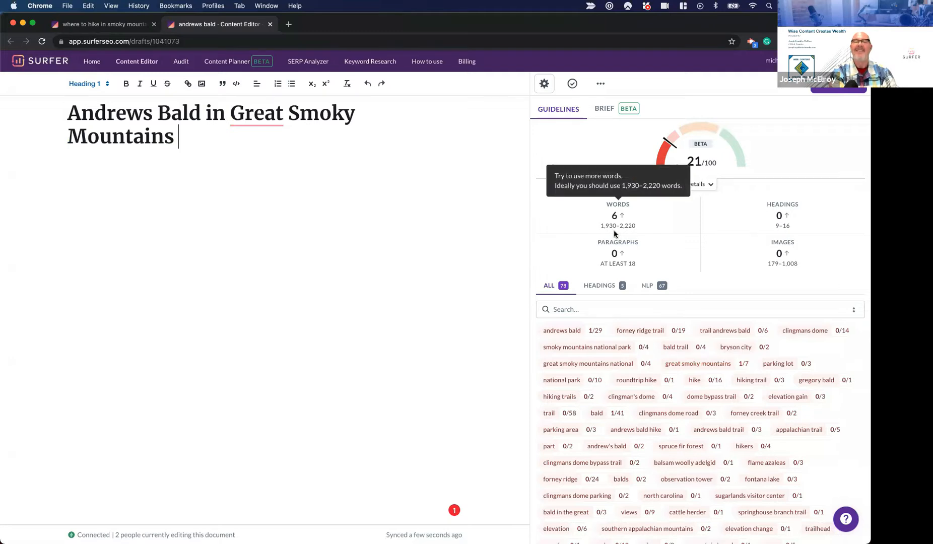
Check the recommended usage of "clingmans dome road" and read its first two examples of use.
mouse_move(670, 363)
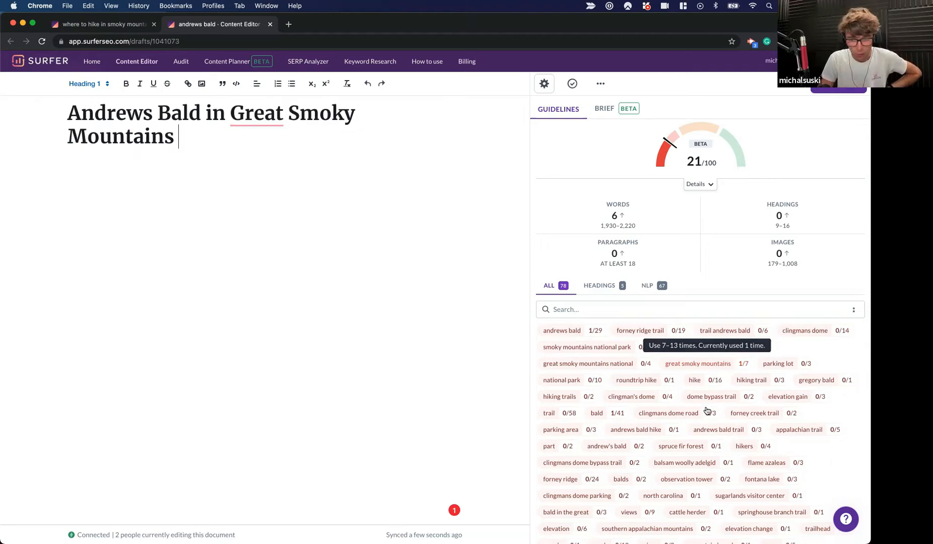
mouse_move(673, 414)
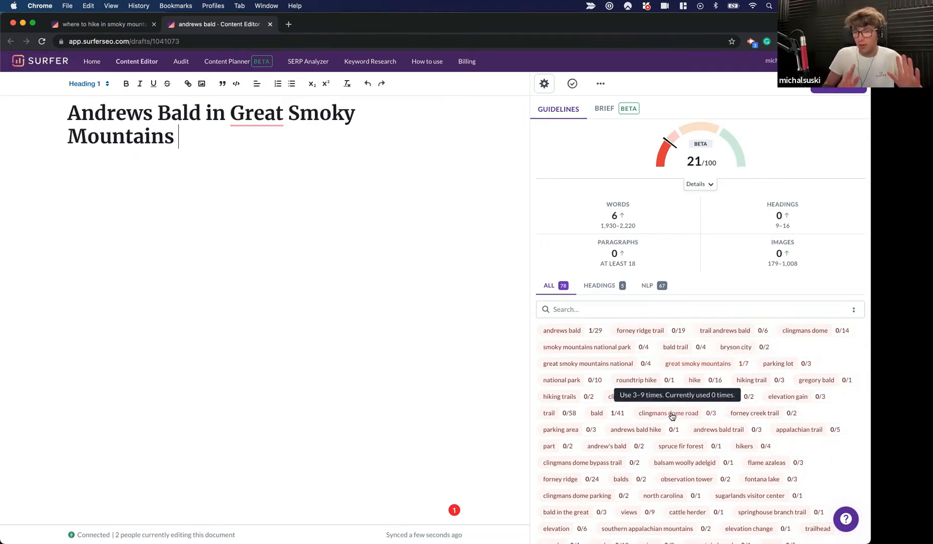
click(672, 413)
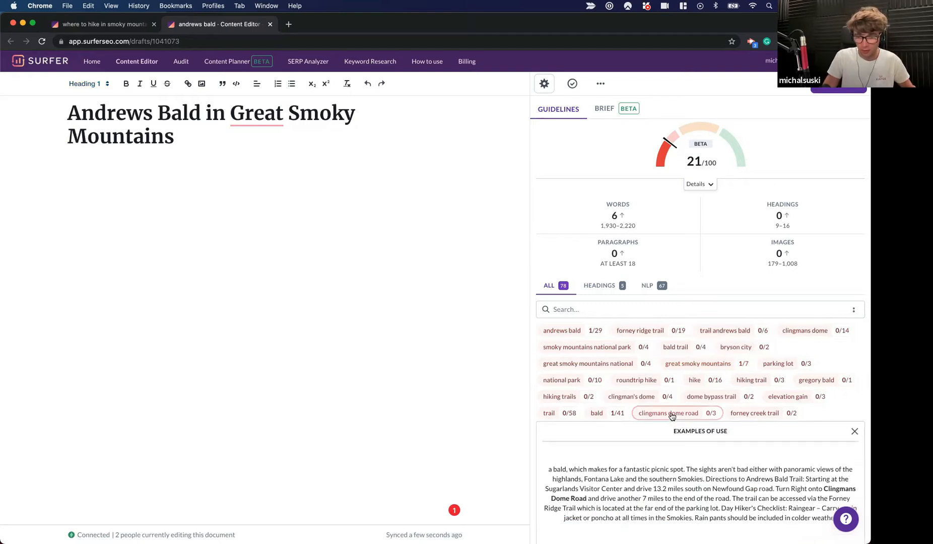
scroll(671, 416, down, 4)
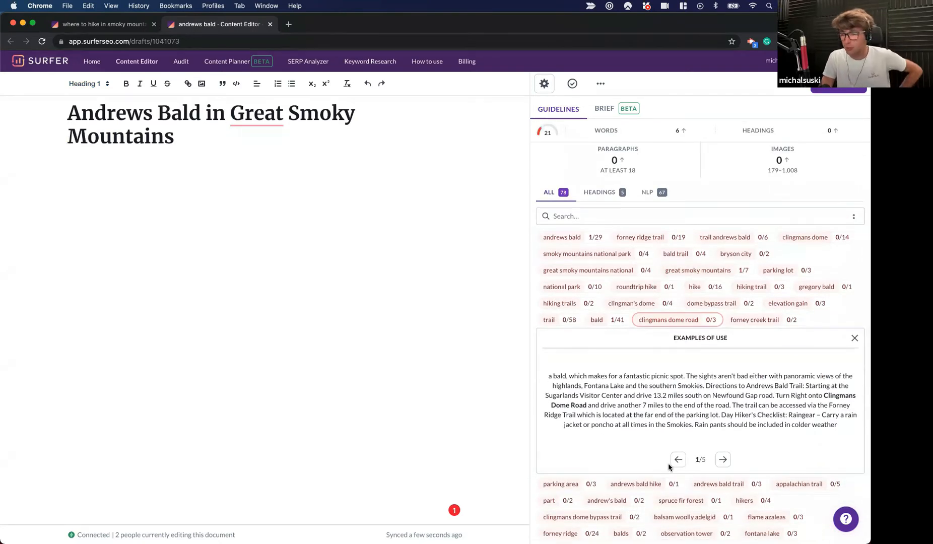
click(724, 459)
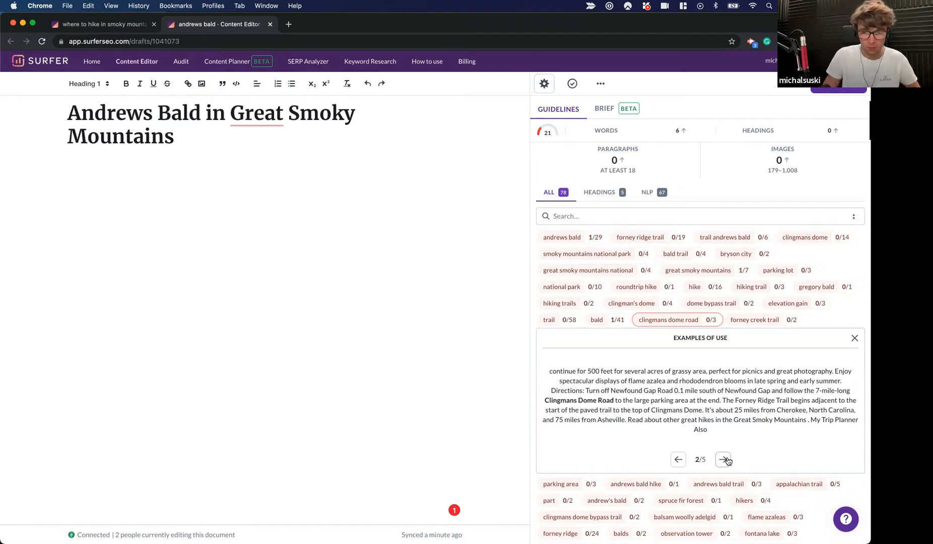
click(854, 337)
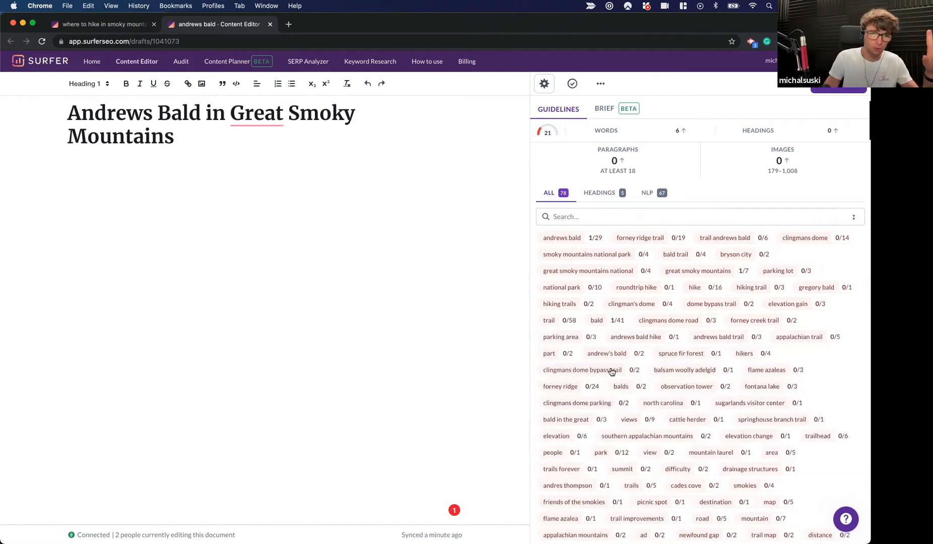
Review the content score and the complete list of suggested terms in the guidelines.
scroll(611, 370, up, 3)
scroll(640, 339, down, 1)
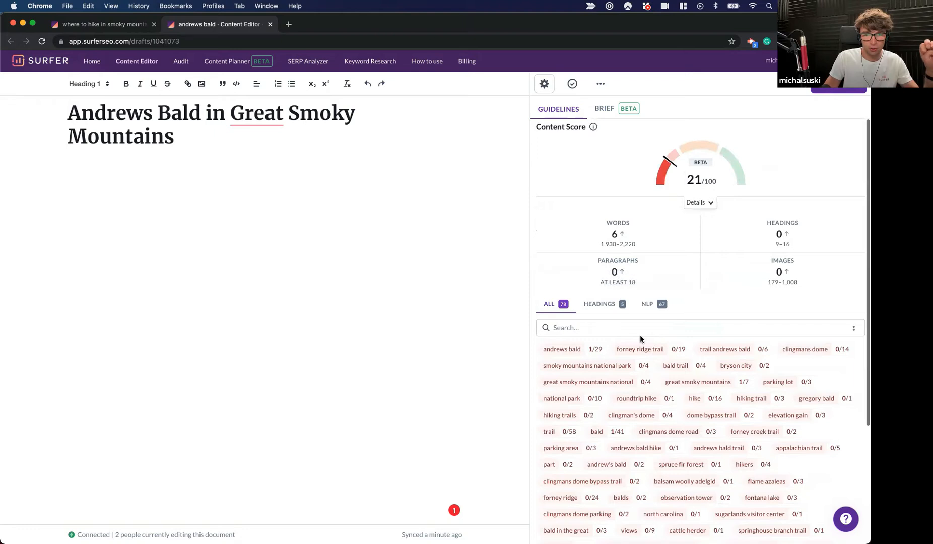
mouse_move(687, 444)
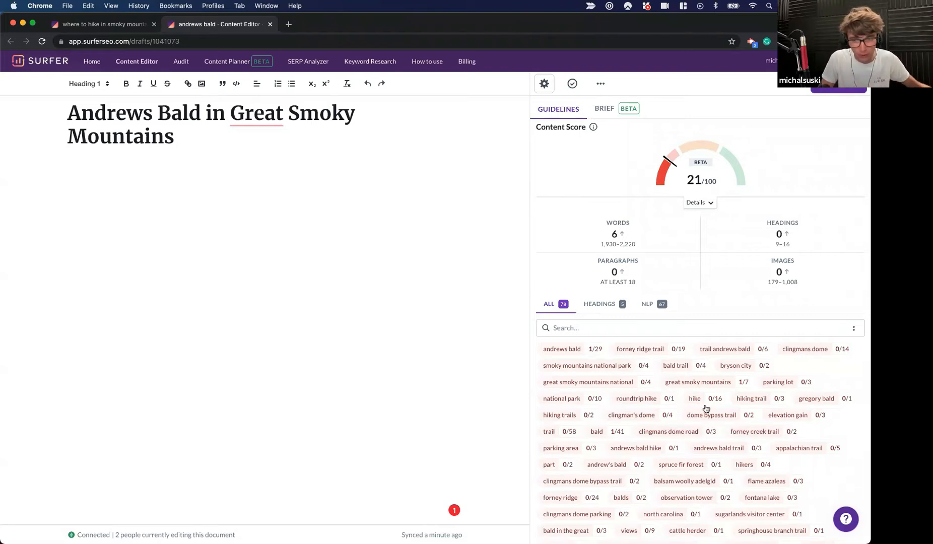
scroll(757, 491, down, 3)
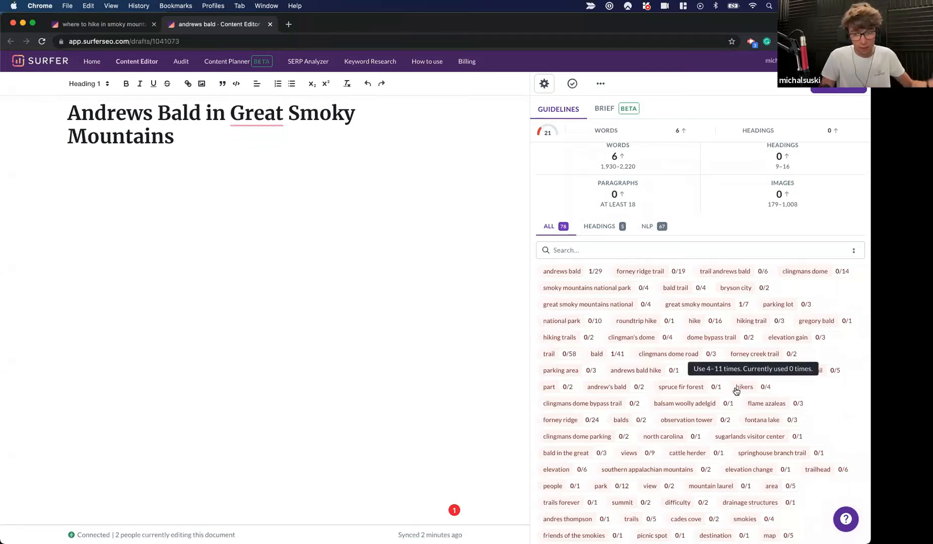
scroll(667, 418, down, 3)
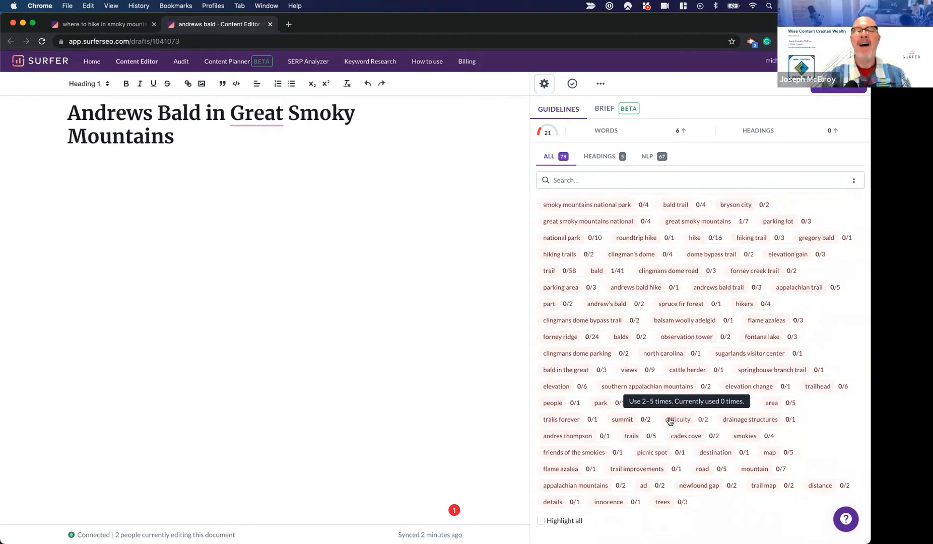
scroll(628, 316, up, 3)
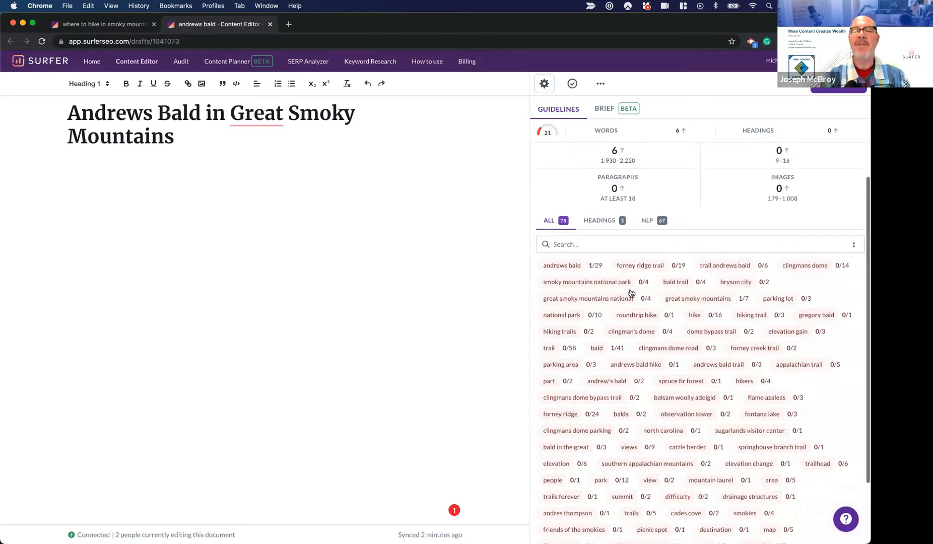
Show the suggested heading terms and add the Heading 2 "Smoky Mountains National Park" below the title.
click(599, 220)
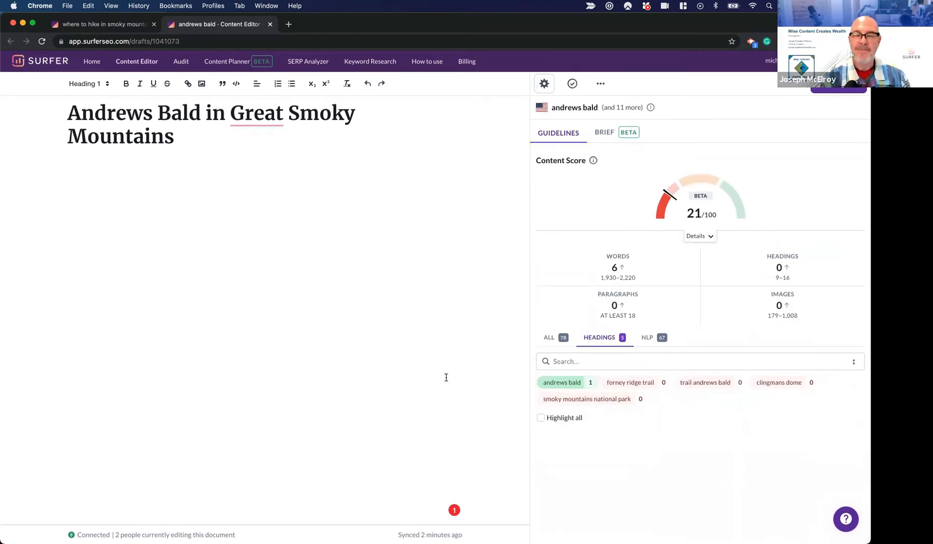
click(262, 272)
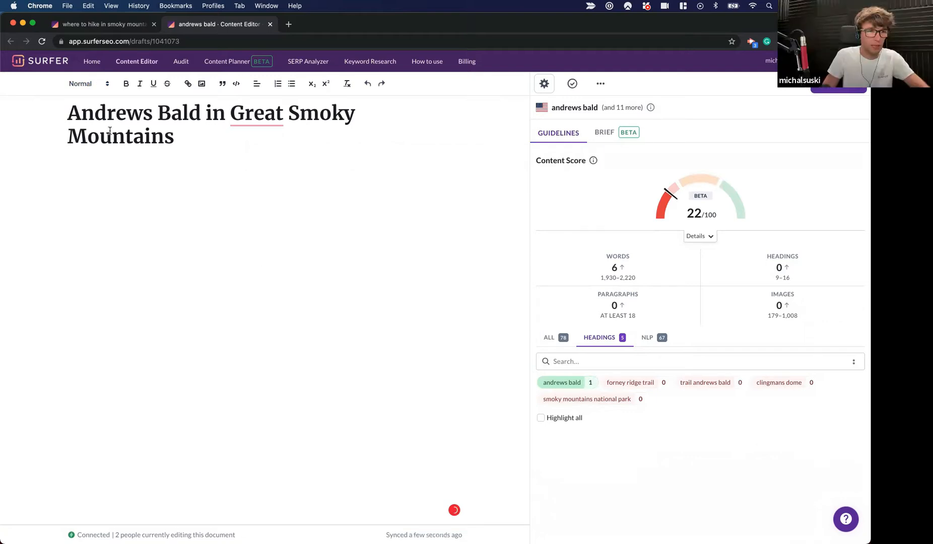
click(87, 84)
click(94, 117)
text(Smoky Mou)
key(BackSpace)
key(BackSpace)
text(Mount)
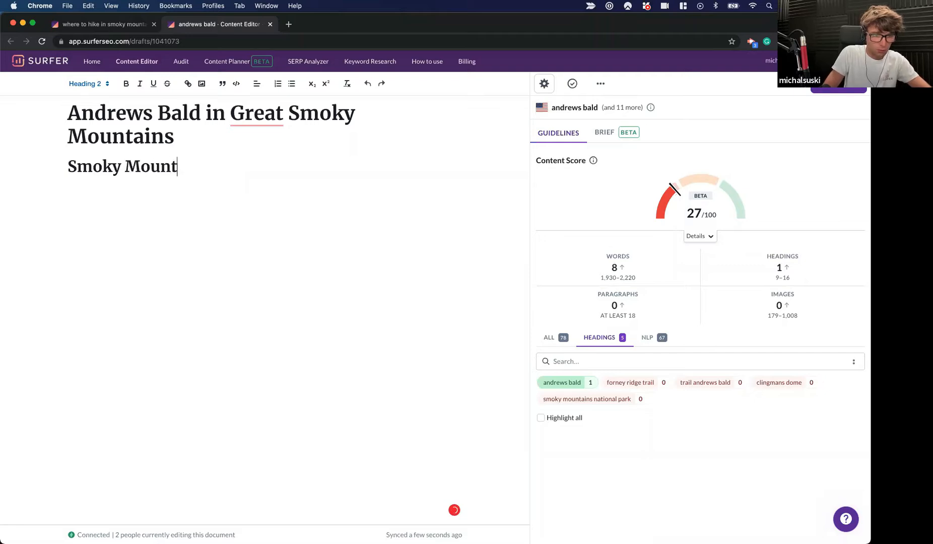
text(ains National Park)
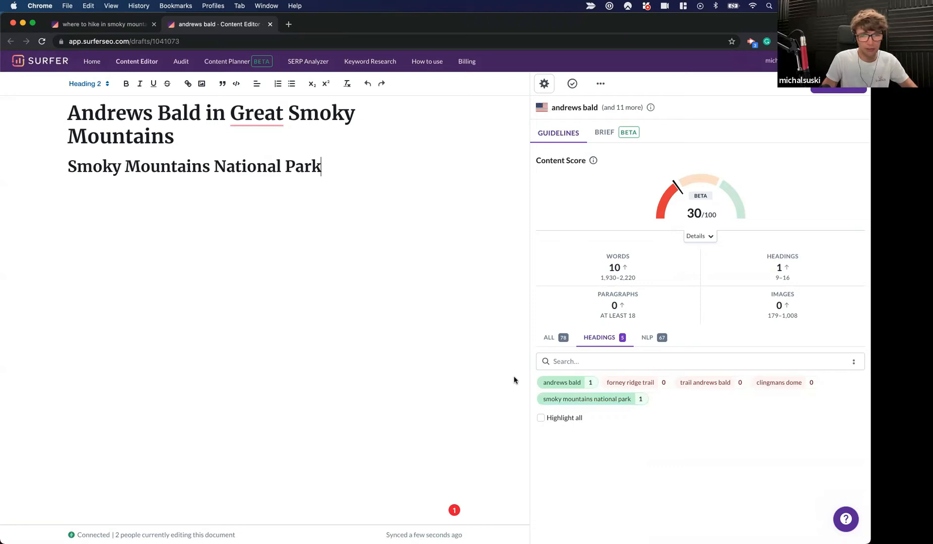
Compare the full and headings-only term lists, and examine the competitors and the topics and questions in the brief.
click(551, 342)
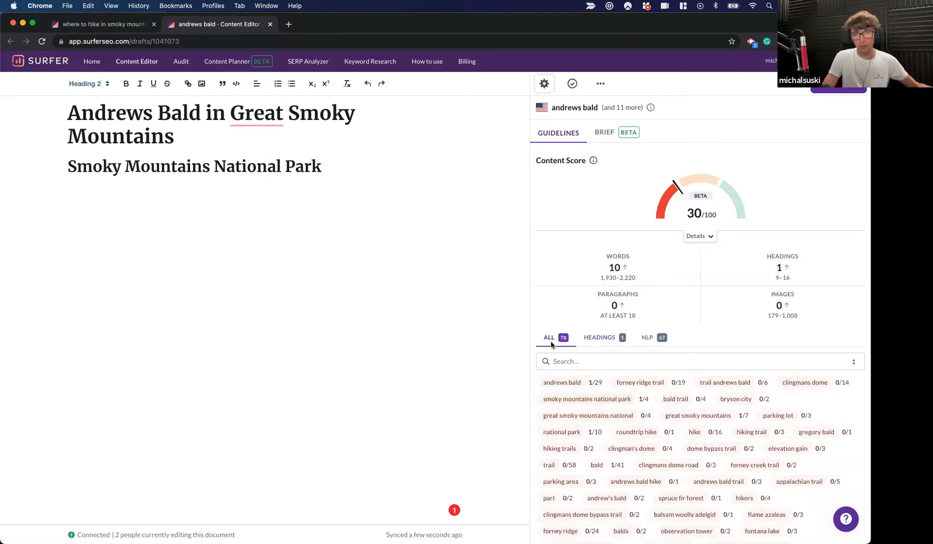
click(600, 339)
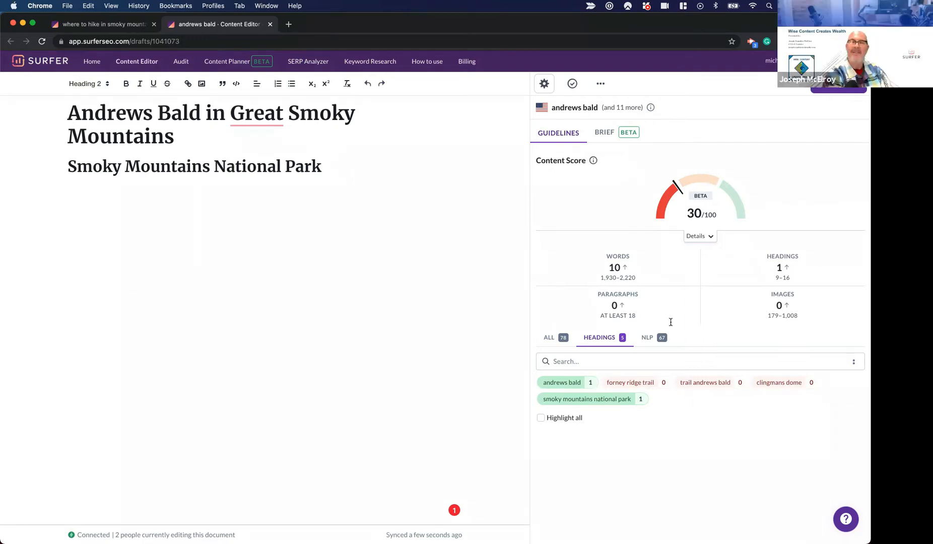
click(547, 338)
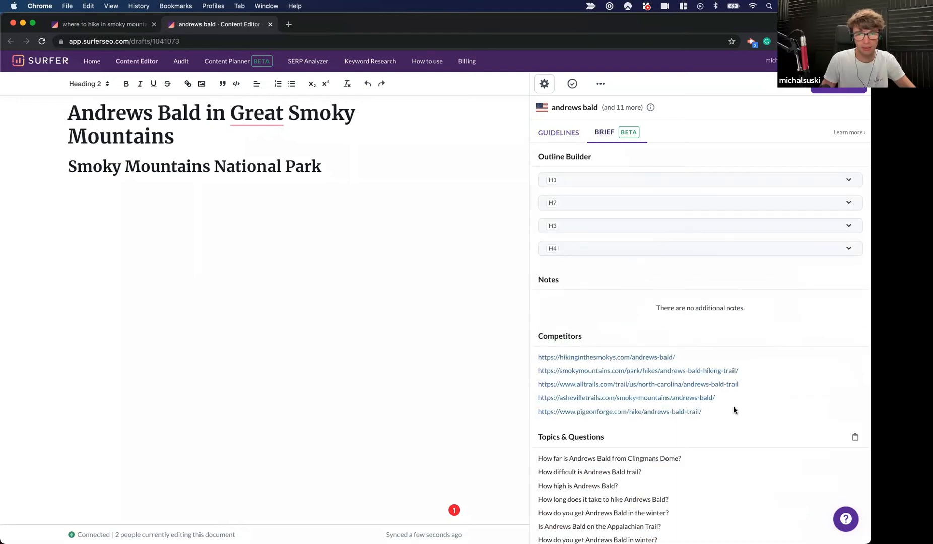
scroll(734, 410, down, 5)
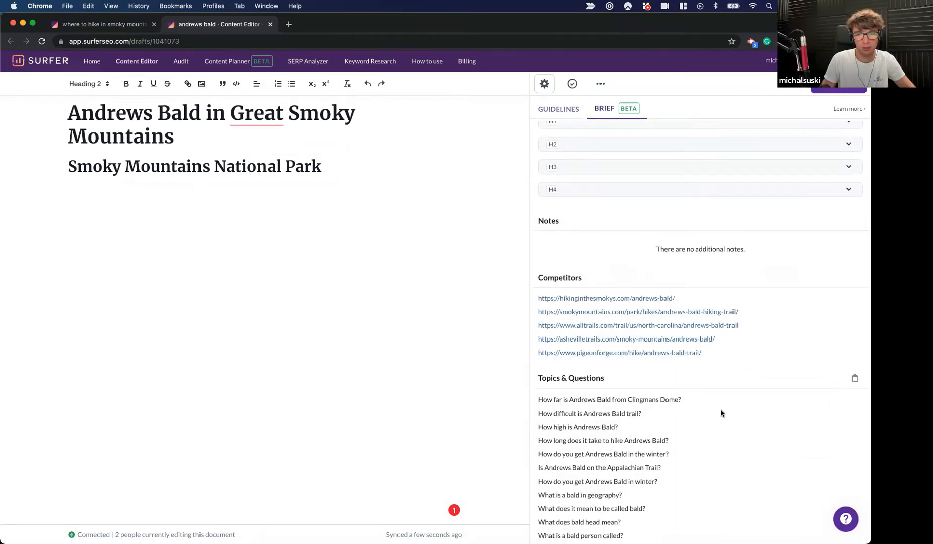
drag(538, 280, 698, 526)
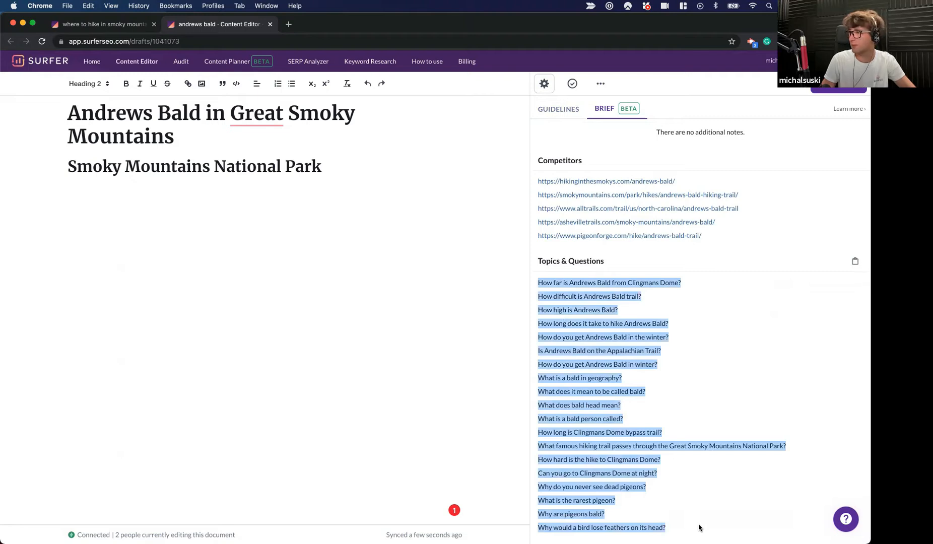
click(698, 484)
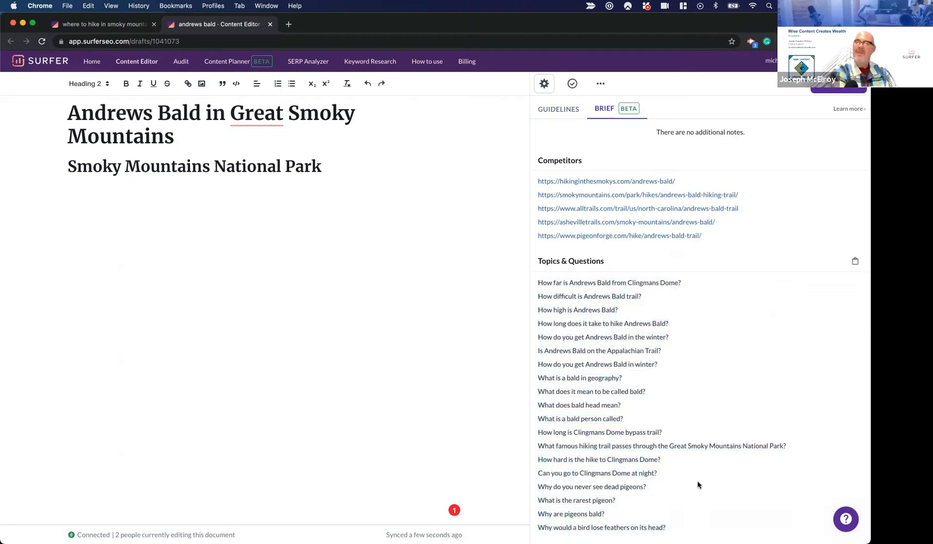
Copy the question "How long does it take to hike Andrews Bald?" from the brief into the article as a Heading 3.
triple_click(601, 322)
key(cmd+c)
click(333, 299)
key(Return)
key(cmd+v)
click(83, 85)
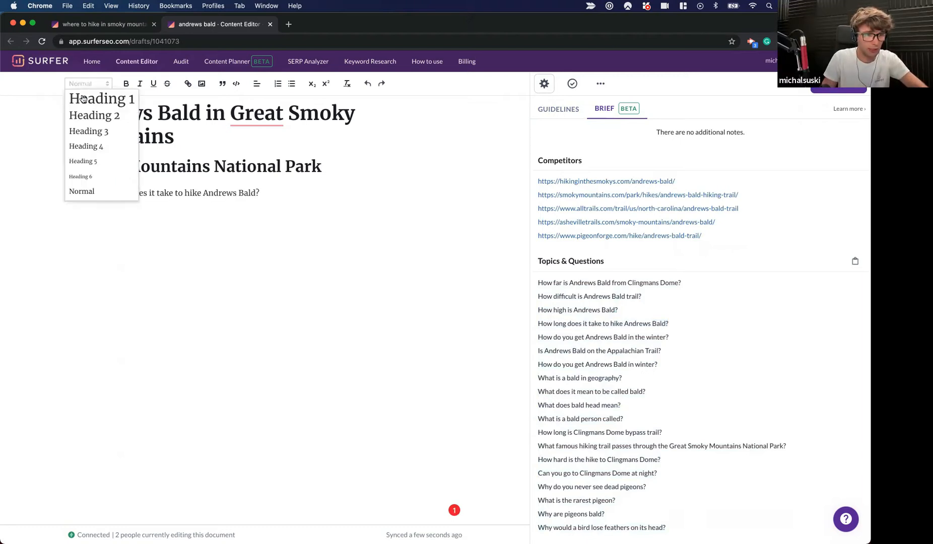
triple_click(142, 193)
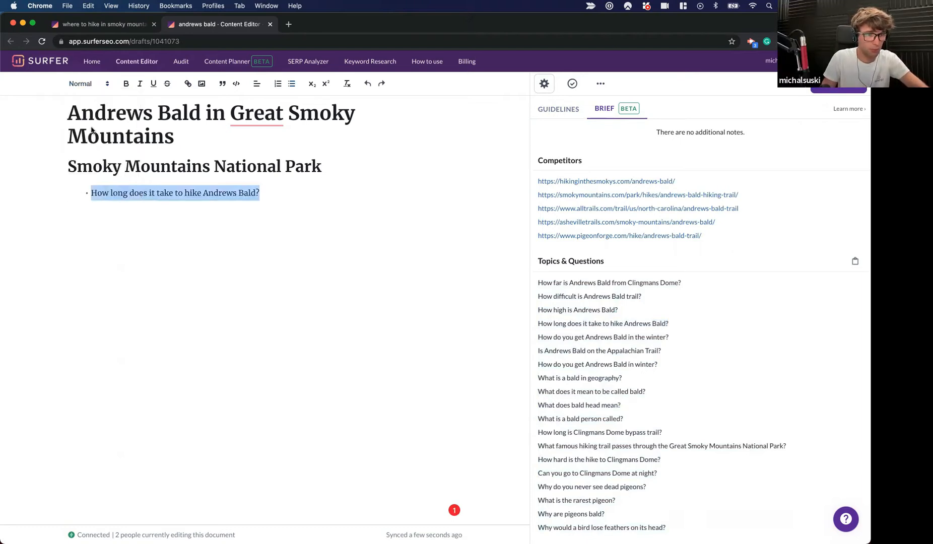
click(77, 85)
click(103, 145)
Write the answer "Its 5 hours of hike." below the question and format it as Normal text.
click(156, 222)
text(I)
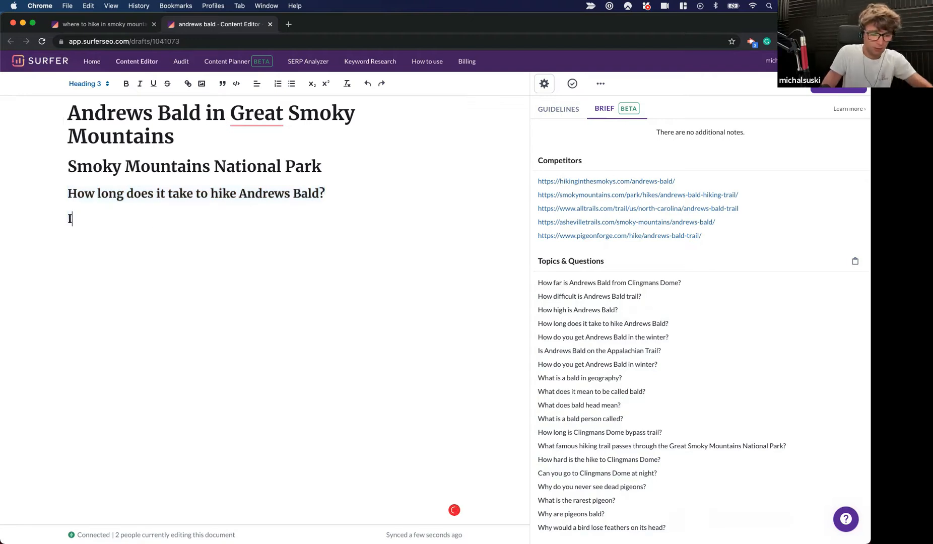
text(ts 5 hours of hike)
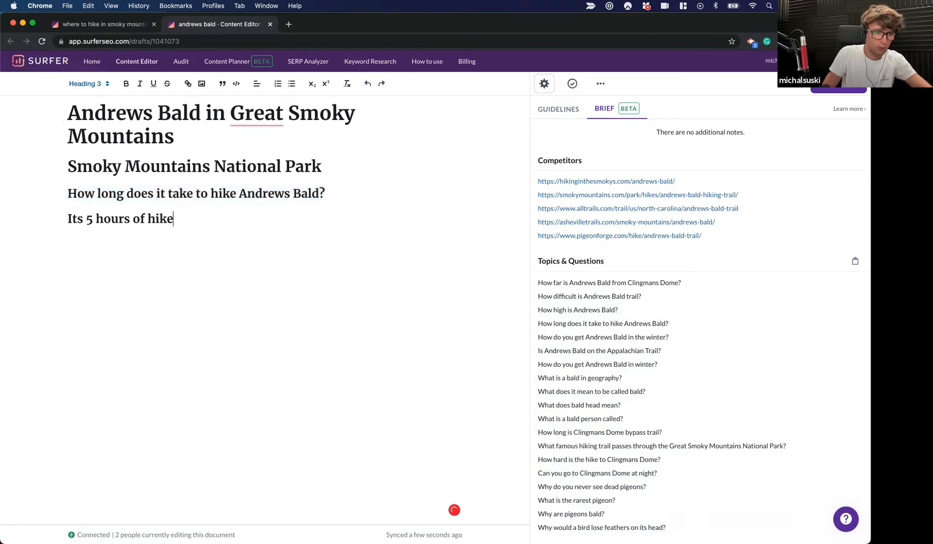
triple_click(91, 217)
click(84, 83)
click(97, 193)
click(216, 239)
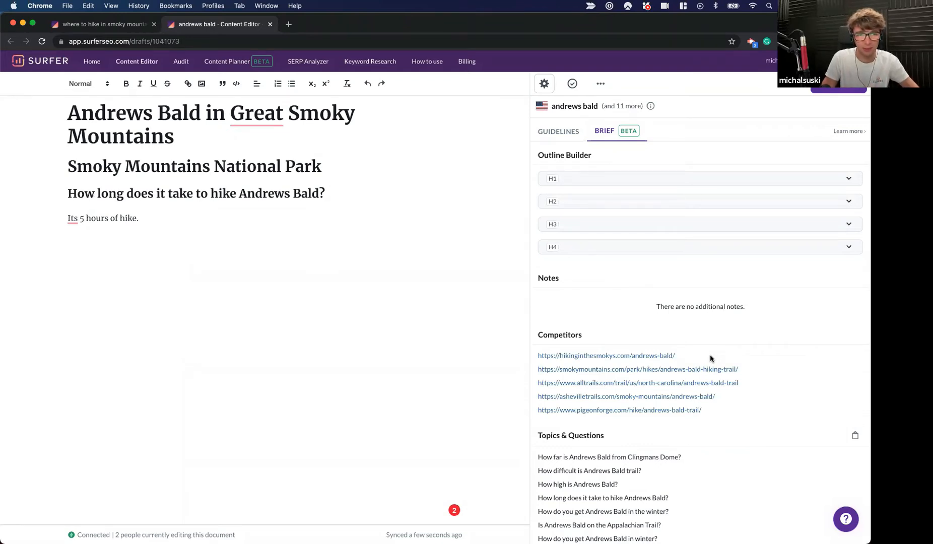
Expand the H1 section of the Outline Builder and read the suggested heading with its paragraph.
triple_click(574, 156)
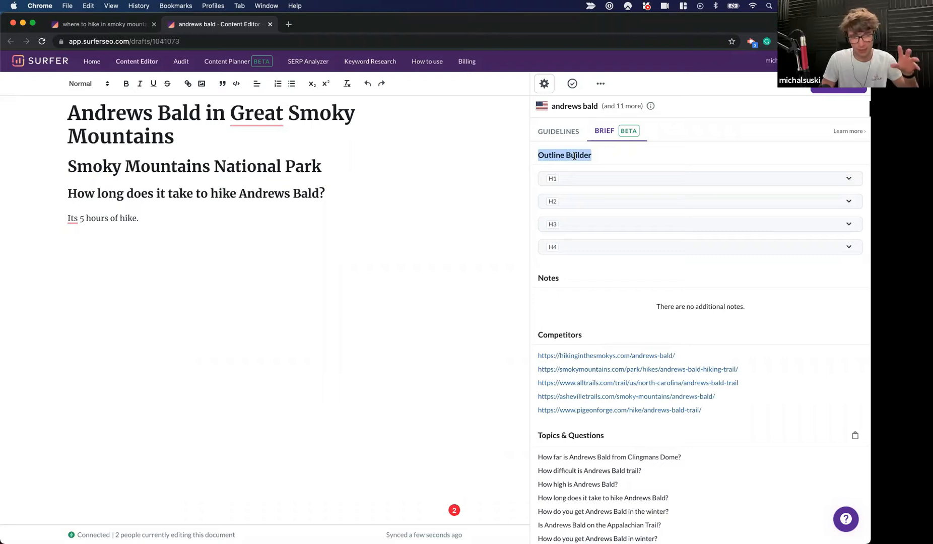
click(579, 182)
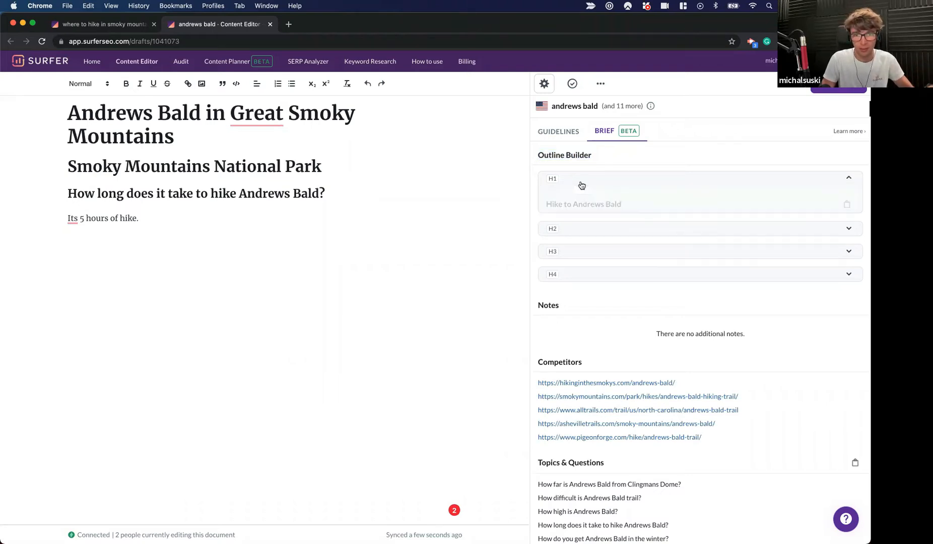
scroll(607, 224, down, 1)
scroll(608, 224, up, 1)
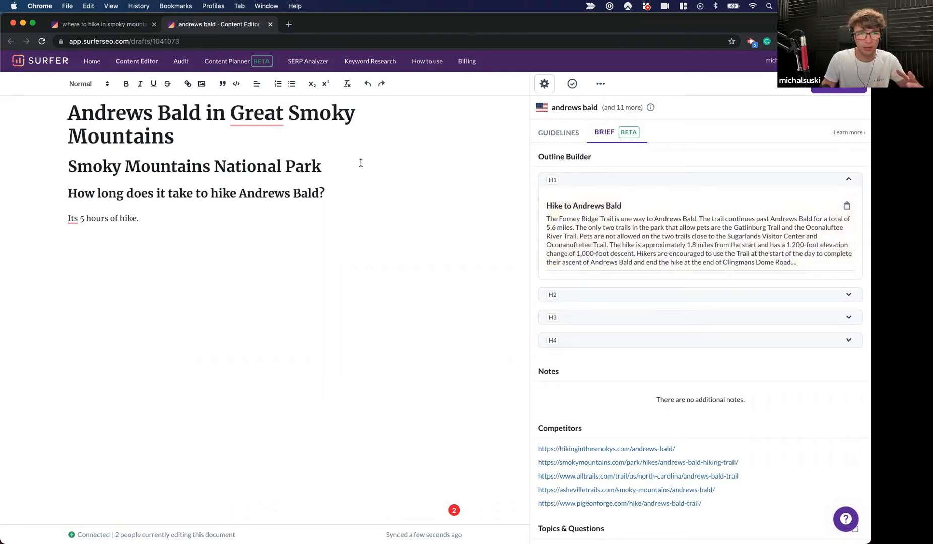
Try to insert the outline's "Hike to Andrews Bald" heading and paragraph after the title, and delete the inserted text.
drag(251, 145, 51, 124)
click(217, 148)
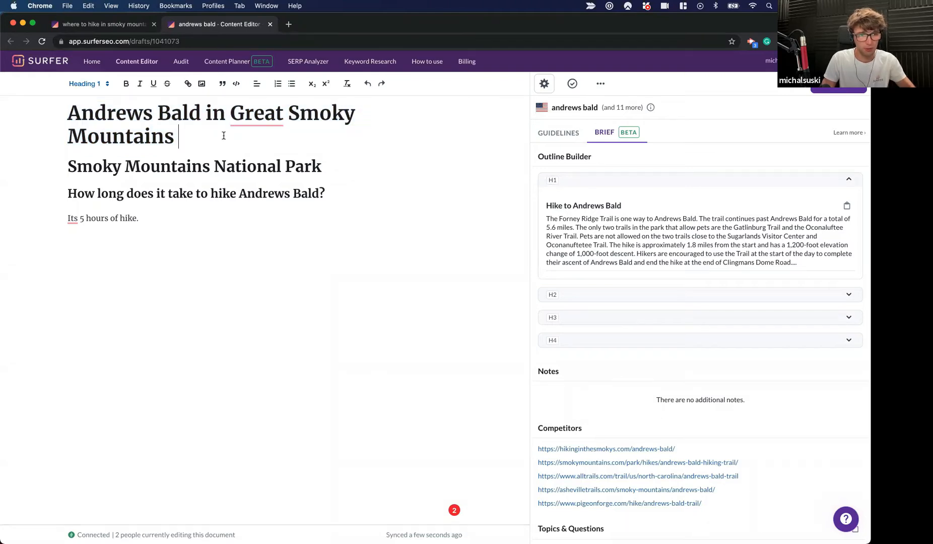
click(609, 220)
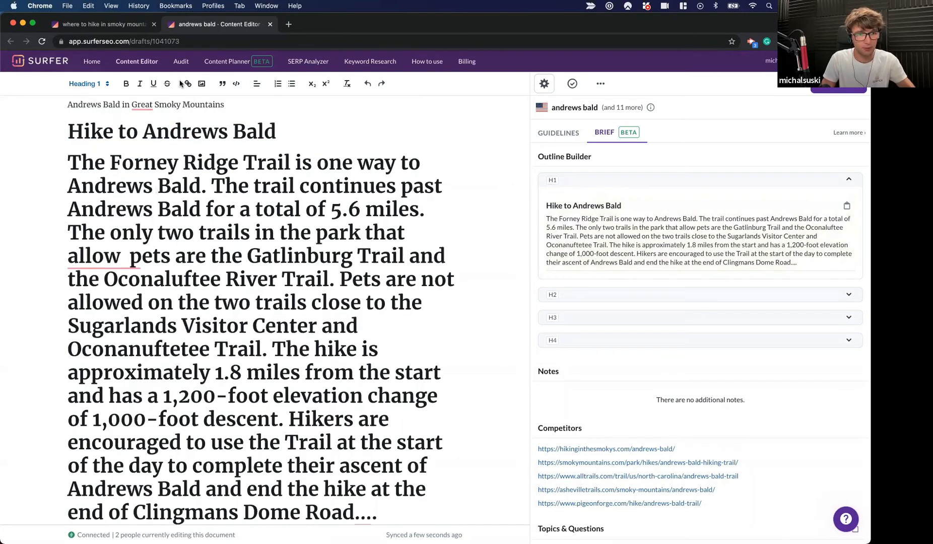
scroll(148, 245, up, 1)
click(307, 308)
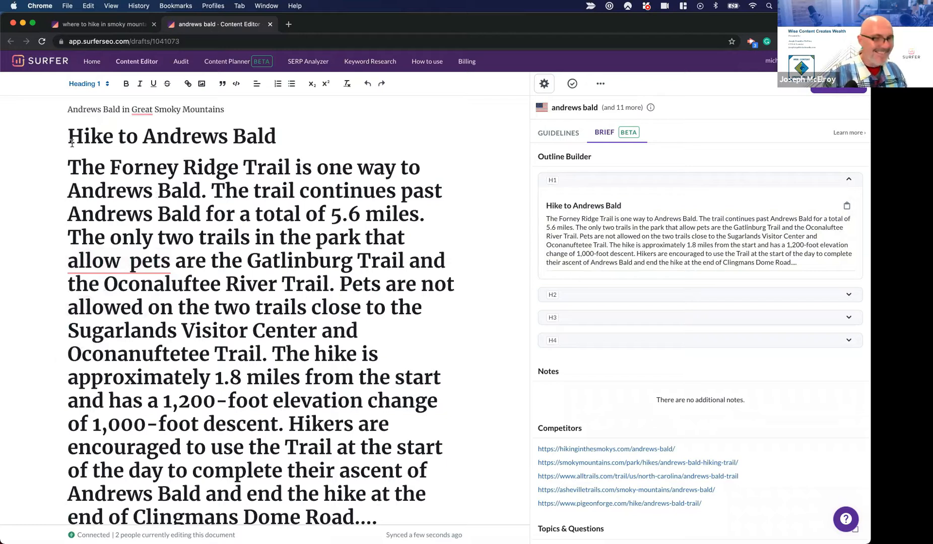
drag(71, 136, 387, 429)
key(BackSpace)
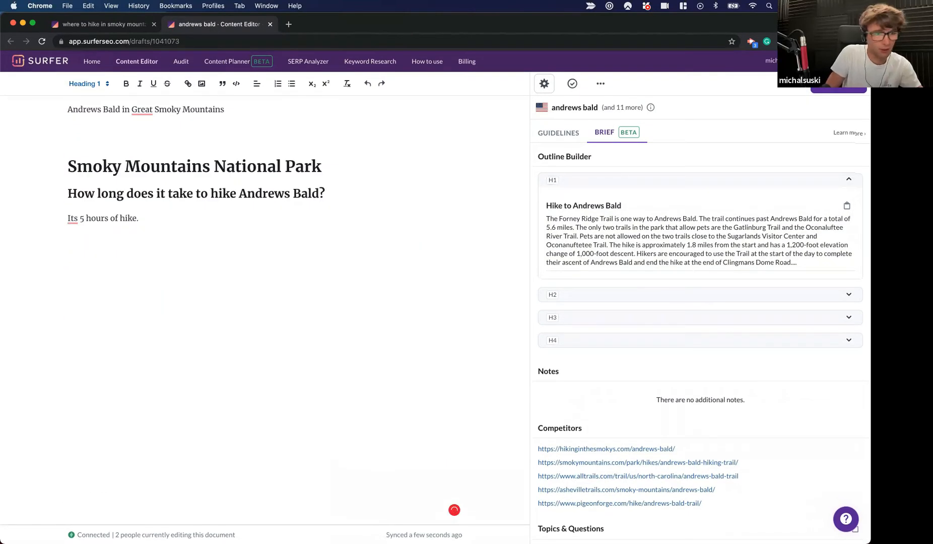
key(BackSpace)
Replace the line "Andrews Bald in Great Smoky Mountains" with the H1 suggestion "Hike to Andrews Bald" and its paragraph from the Outline Builder.
triple_click(75, 109)
key(BackSpace)
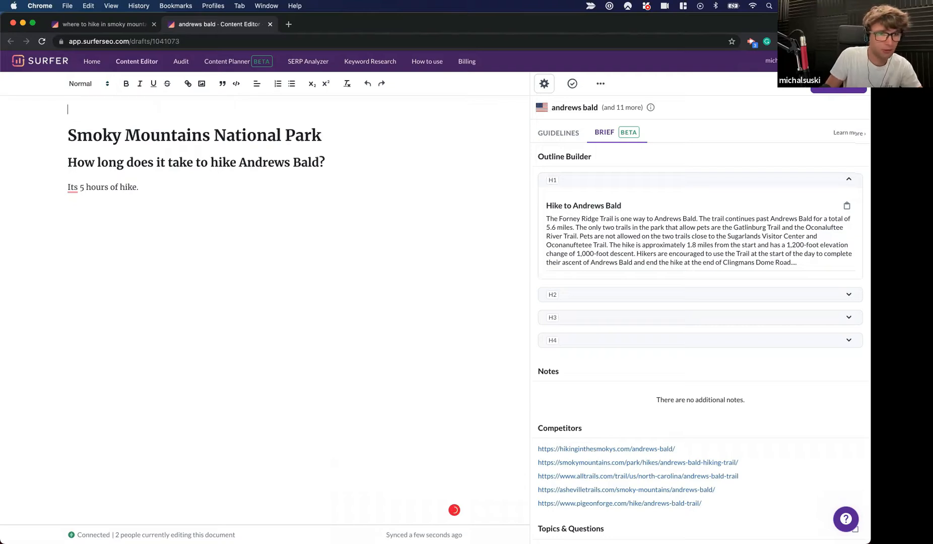
click(663, 226)
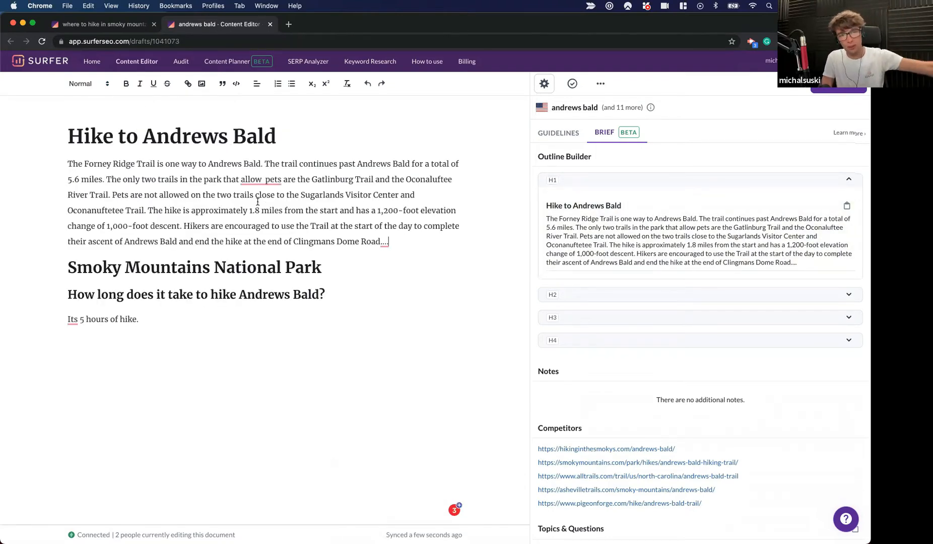
Insert the H2 suggestions "Trail Description", "Who is Going to Love It" and "What Makes It Great" with their paragraphs at the draft's end.
click(634, 295)
scroll(709, 416, down, 1)
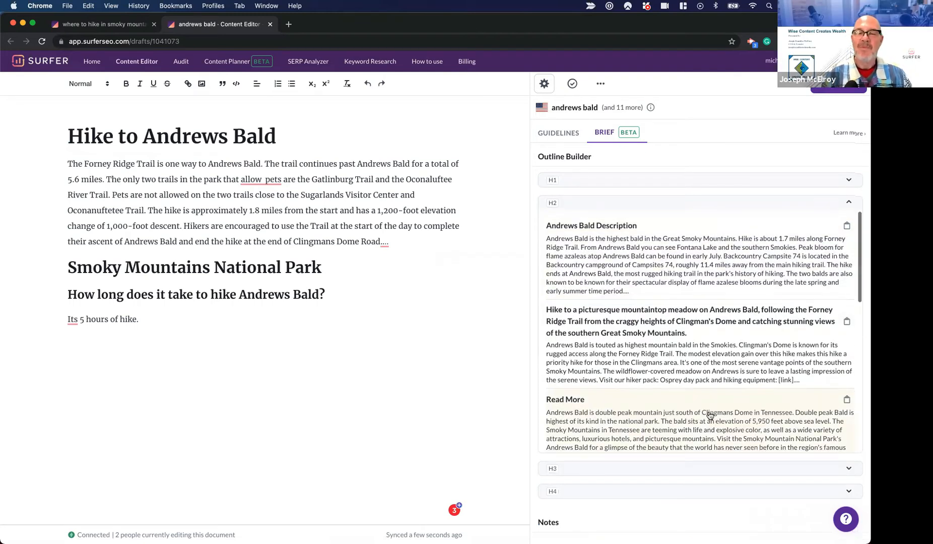
scroll(709, 416, down, 10)
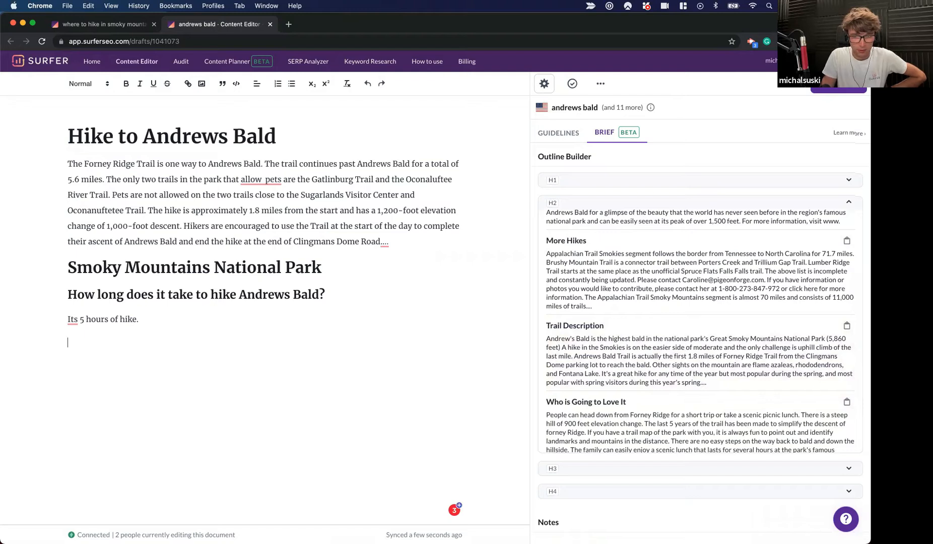
click(617, 348)
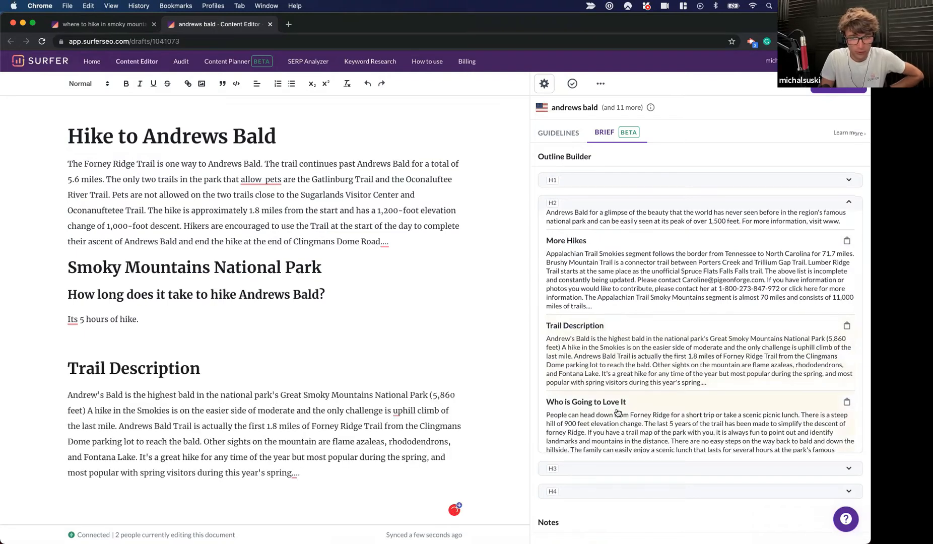
click(617, 412)
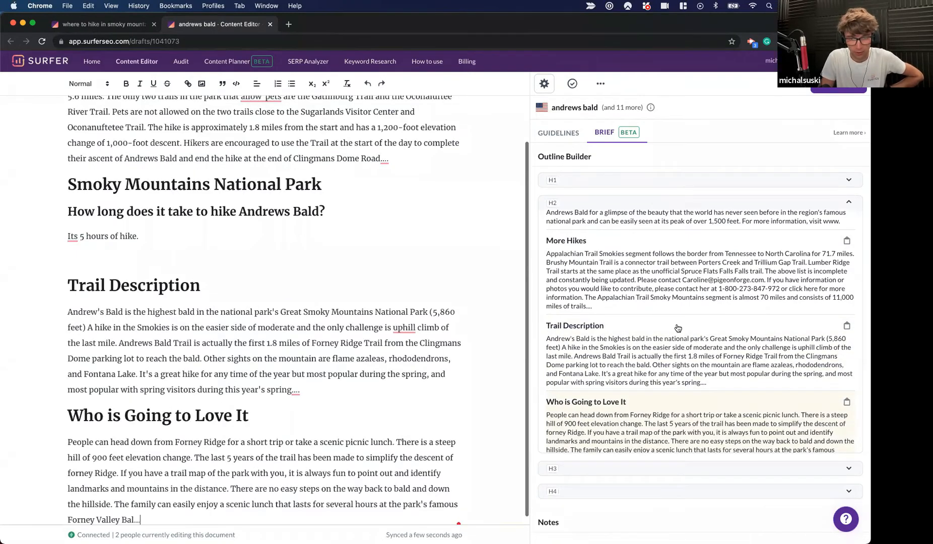
scroll(675, 330, down, 3)
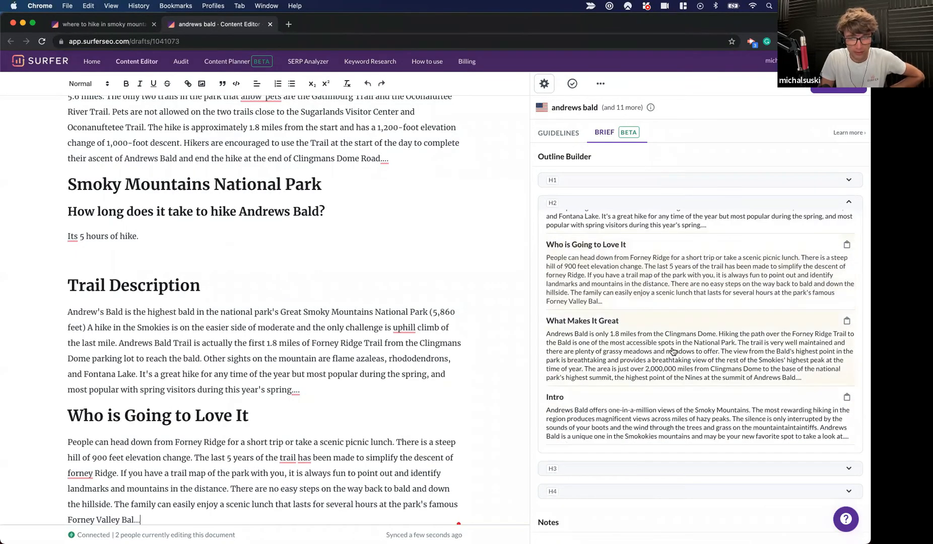
click(671, 375)
Insert the H3 suggestion "More of our favorite Smoky Mountain adventures" with its paragraph on a new line at the end of the draft.
scroll(672, 376, down, 1)
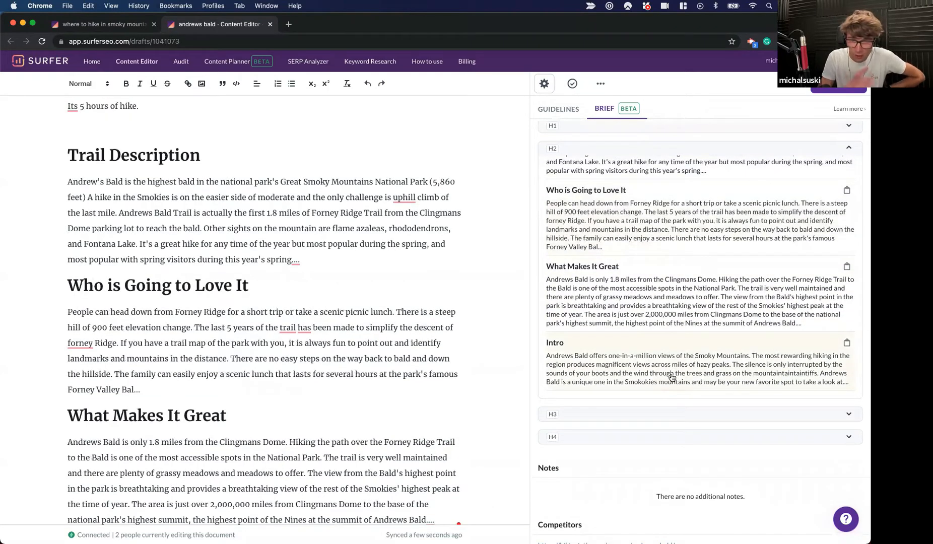
click(625, 414)
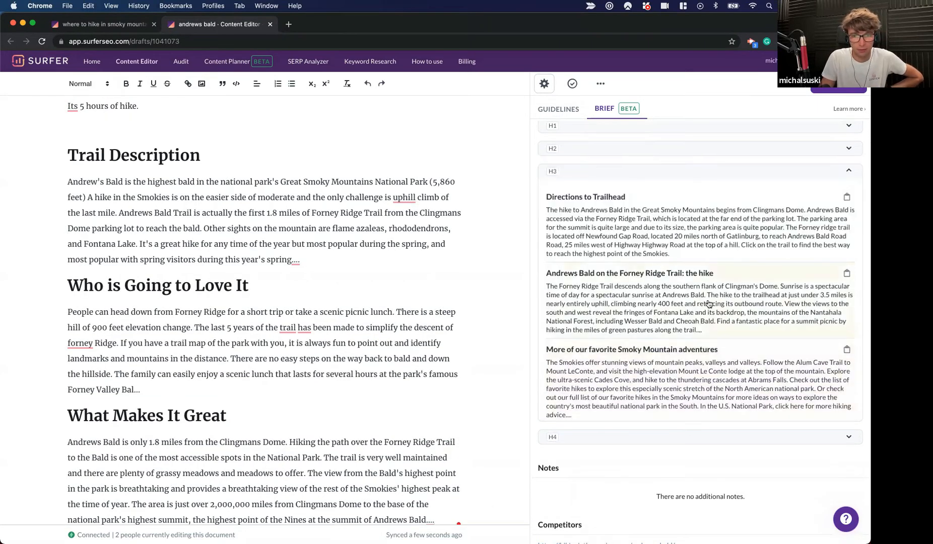
scroll(708, 303, down, 1)
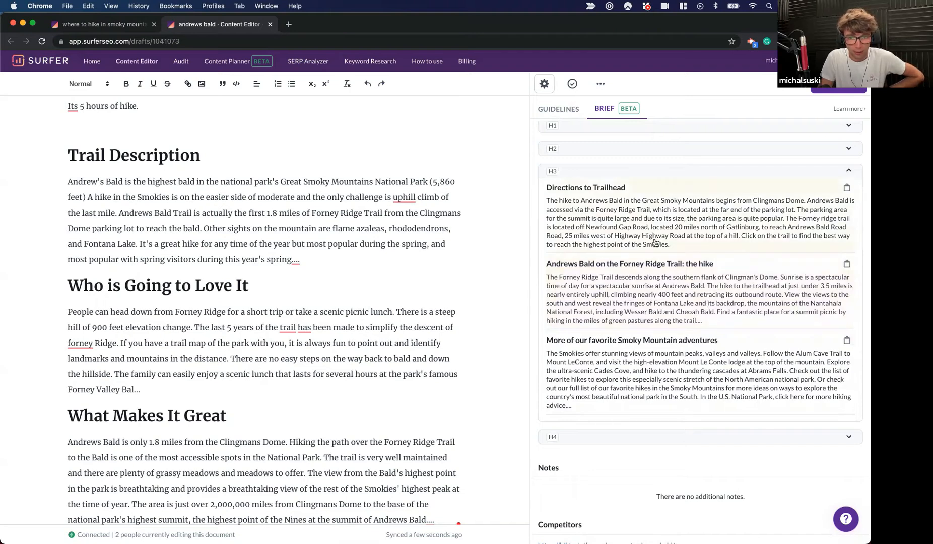
scroll(694, 324, down, 3)
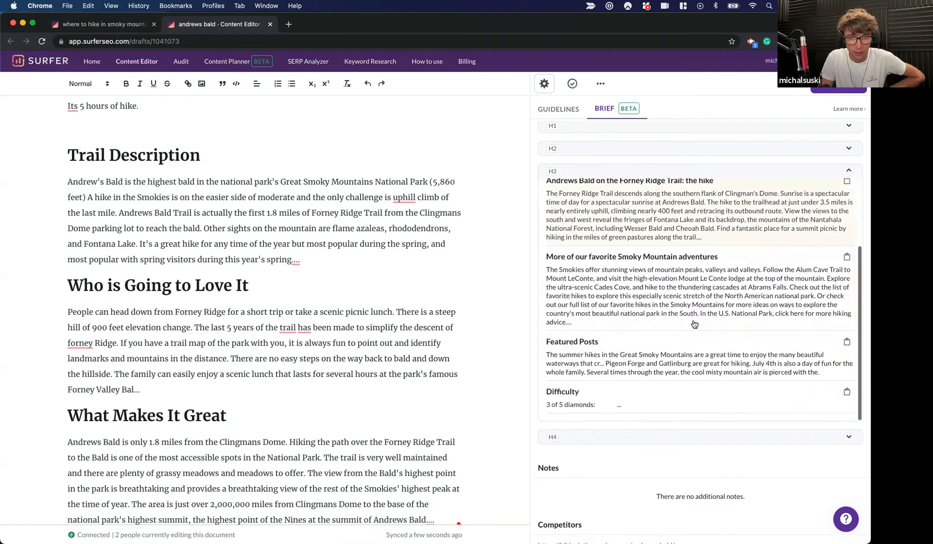
scroll(694, 324, down, 2)
scroll(705, 307, up, 2)
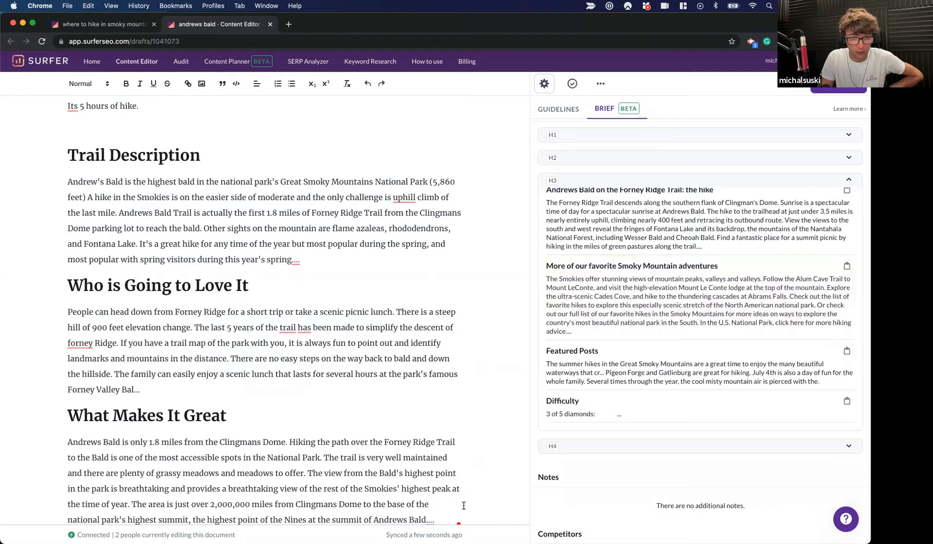
scroll(464, 505, down, 1)
scroll(435, 509, down, 1)
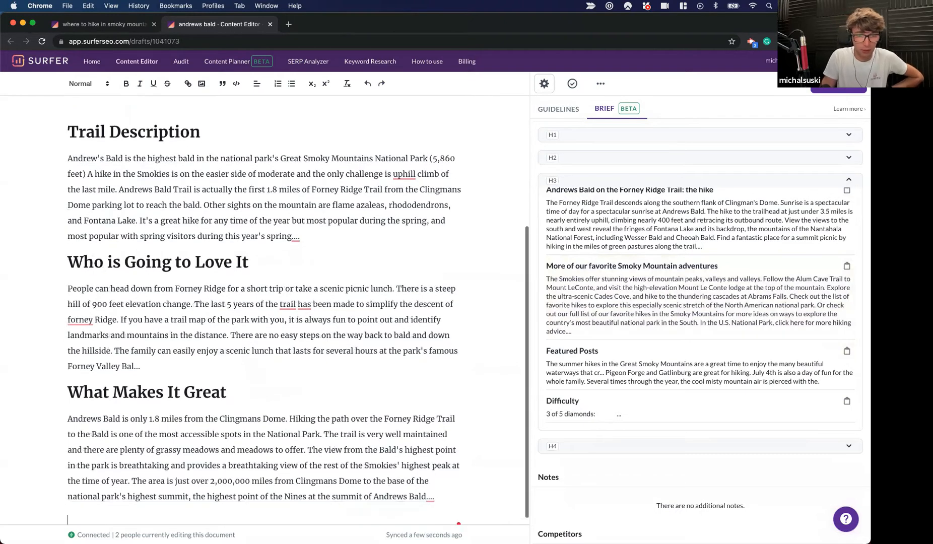
click(637, 275)
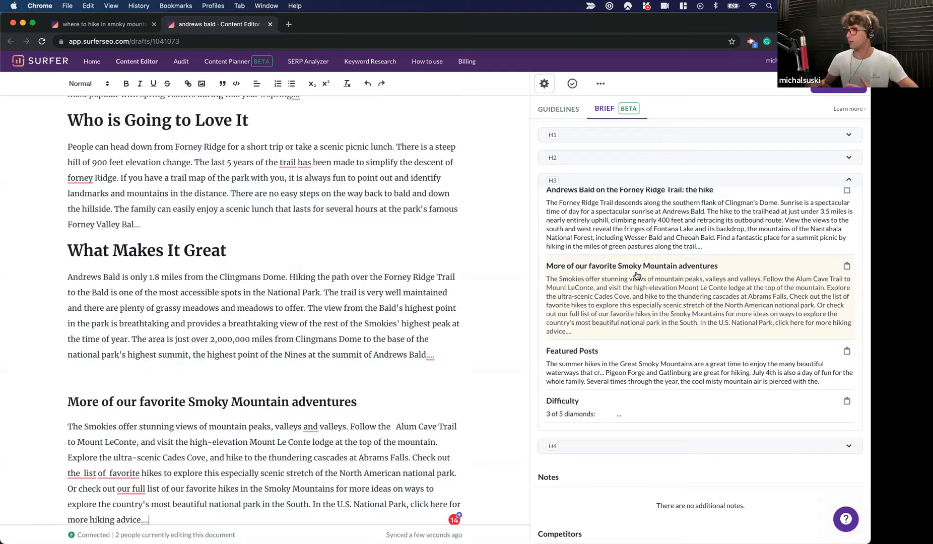
Expand the H4 section of the Outline Builder, read its suggested headings and paragraphs, and collapse it.
click(646, 446)
scroll(645, 431, down, 2)
scroll(645, 432, up, 2)
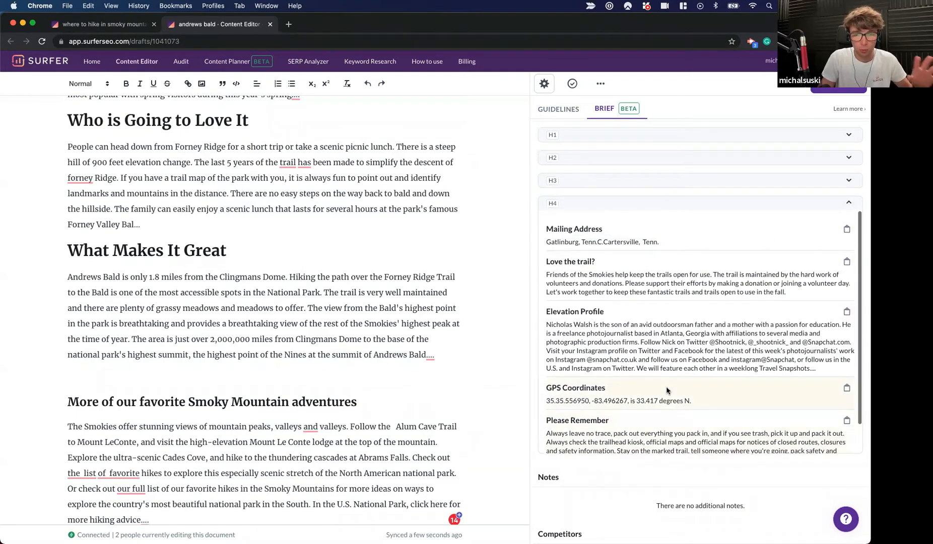
scroll(666, 390, up, 2)
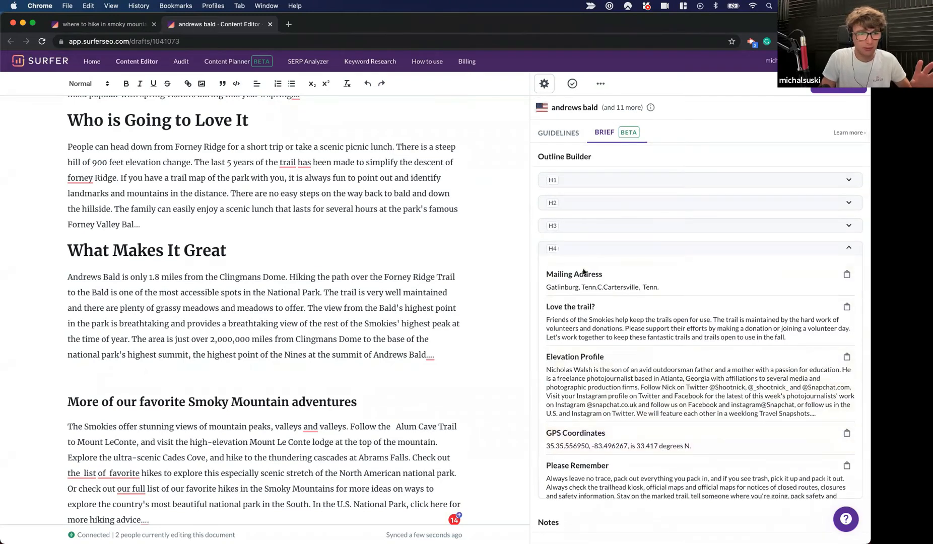
click(574, 249)
scroll(482, 274, up, 10)
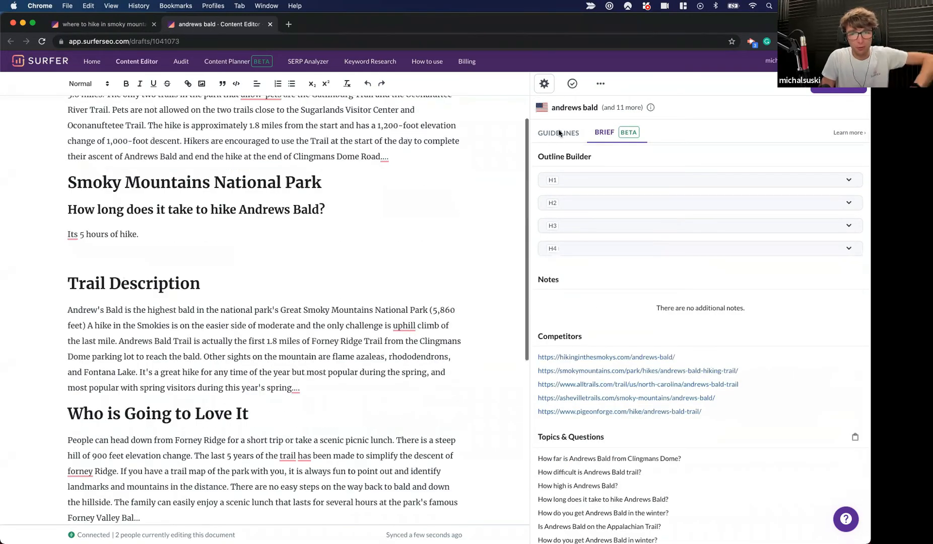
Review the draft's guidelines, checking the Content Score, the recommended word count and the usage of suggested terms.
click(559, 133)
mouse_move(614, 272)
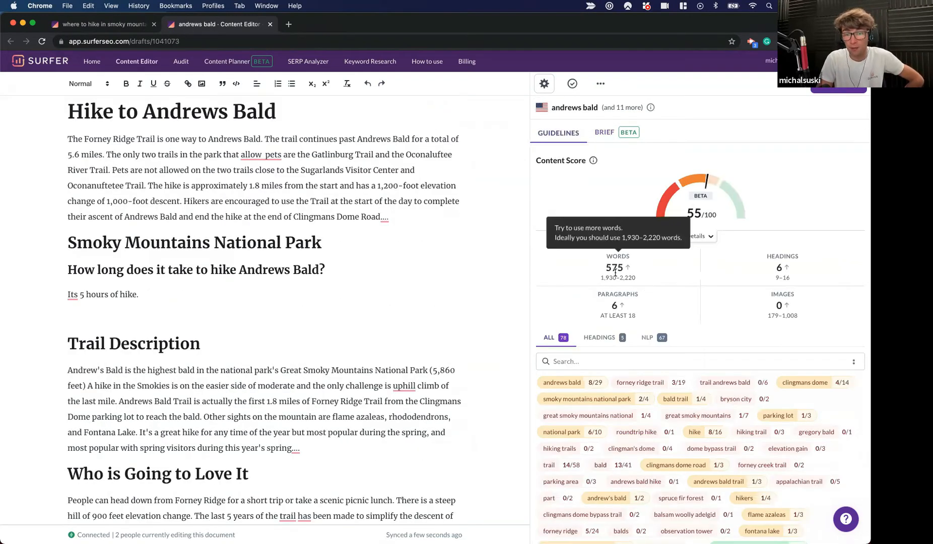
mouse_move(706, 216)
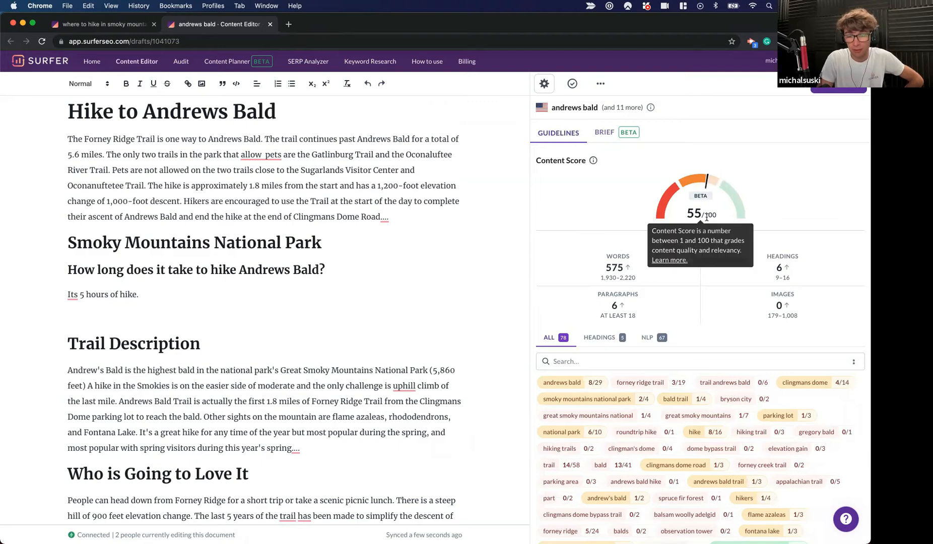
scroll(705, 252, down, 5)
mouse_move(720, 347)
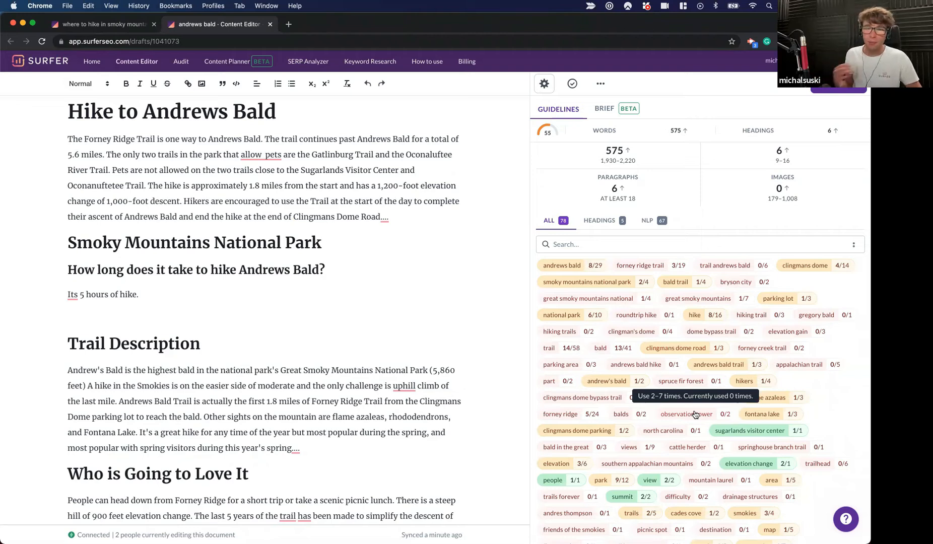
scroll(790, 400, down, 1)
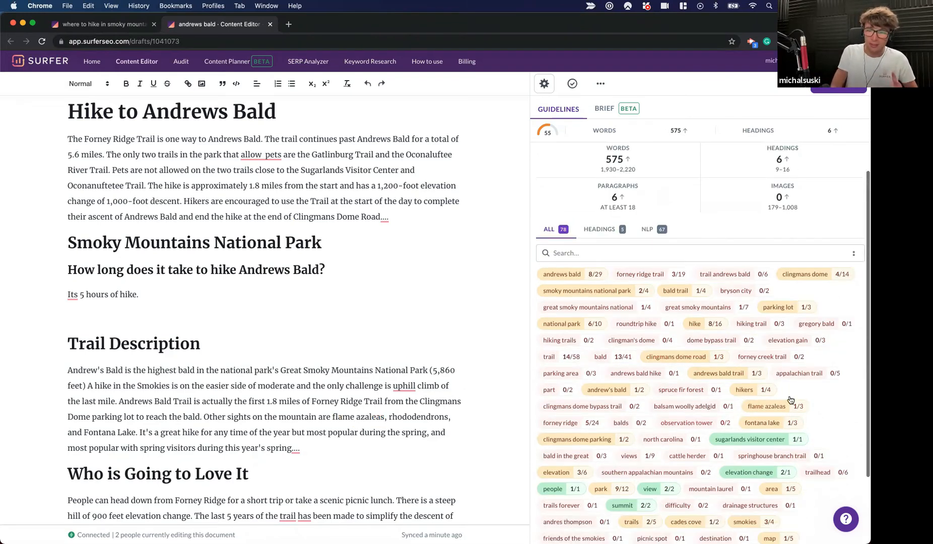
scroll(479, 313, up, 1)
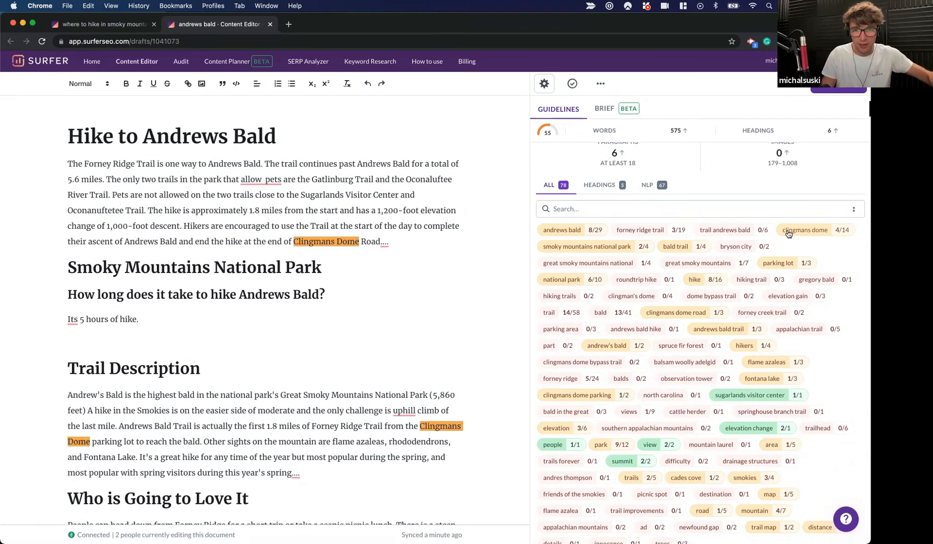
scroll(804, 130, up, 5)
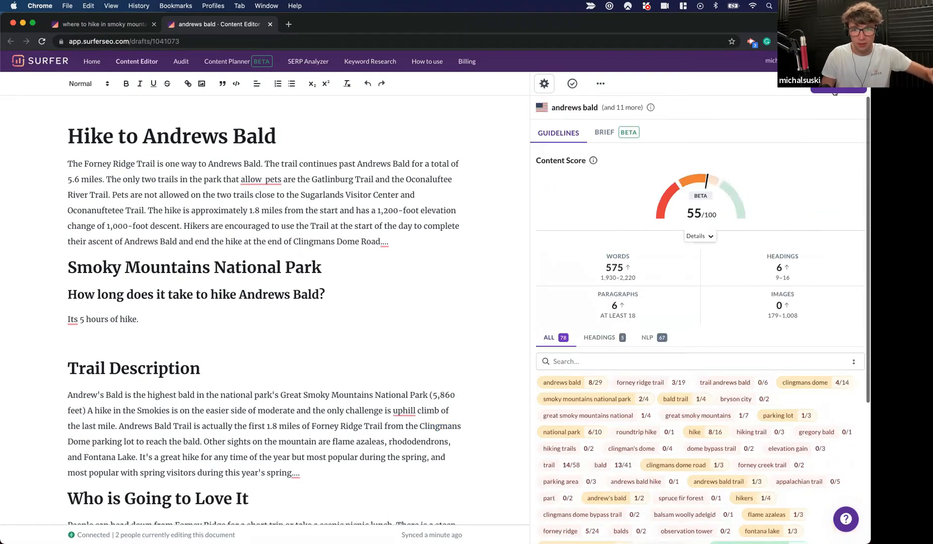
Copy the Content Editor's share link and open the shared draft in a new browser tab to look it over.
click(834, 91)
click(810, 131)
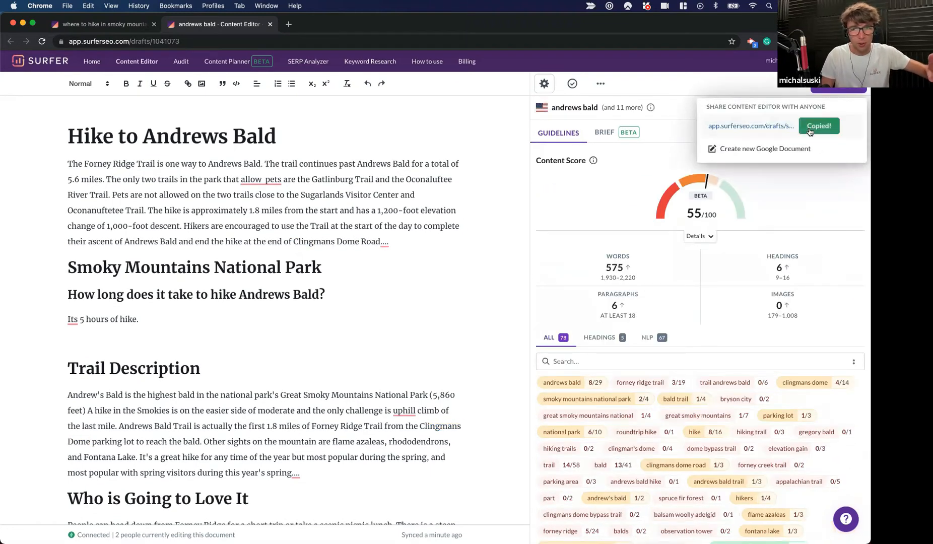
click(288, 24)
key(cmd+v)
key(Return)
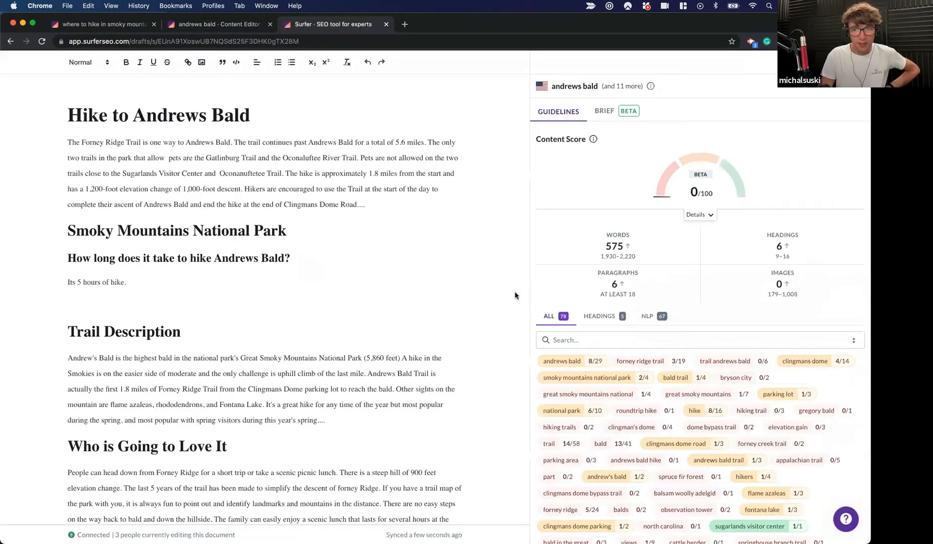
scroll(460, 289, down, 1)
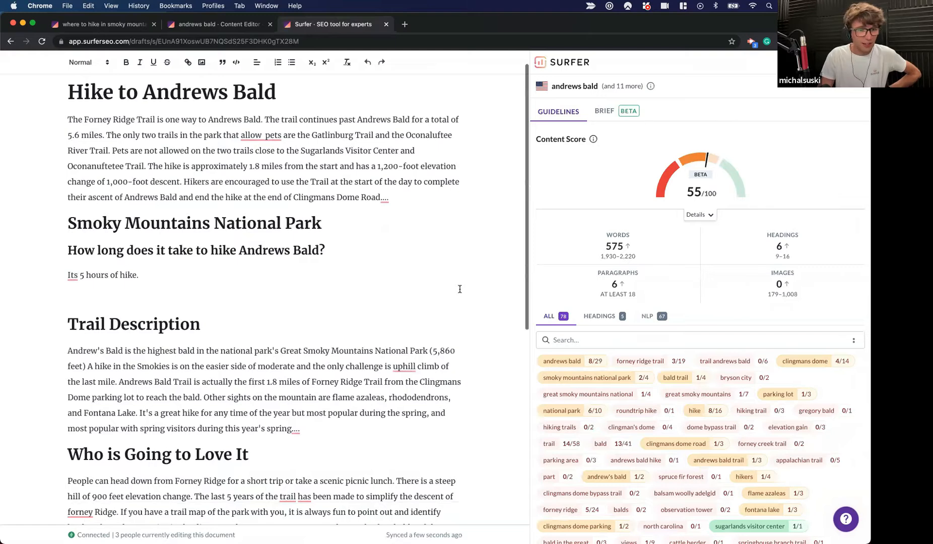
scroll(459, 289, down, 2)
scroll(487, 261, up, 3)
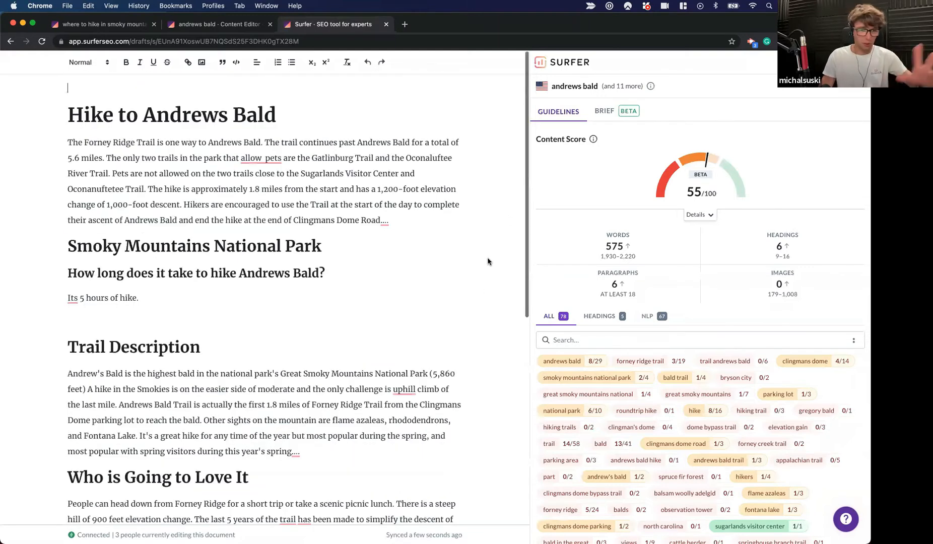
Compare the original draft with its shared version and return to the original.
click(215, 24)
click(343, 241)
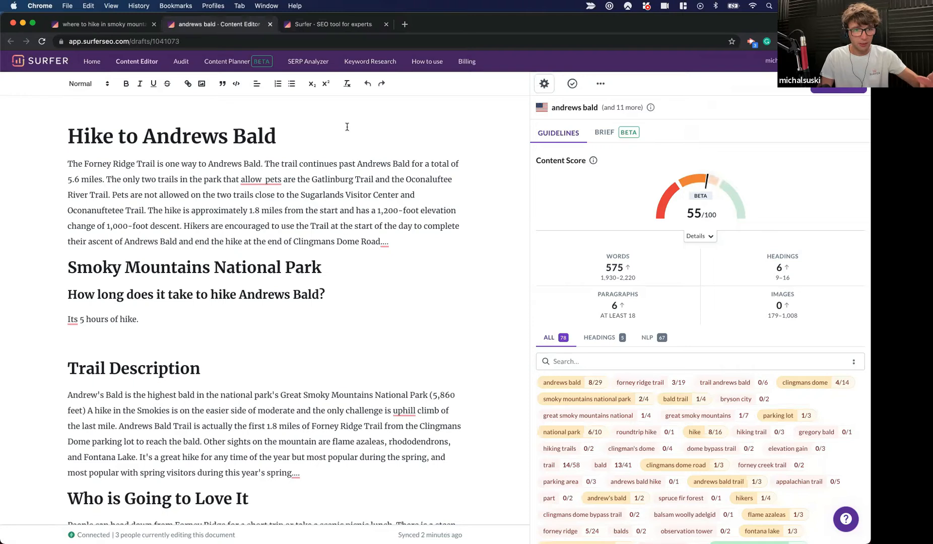
click(345, 23)
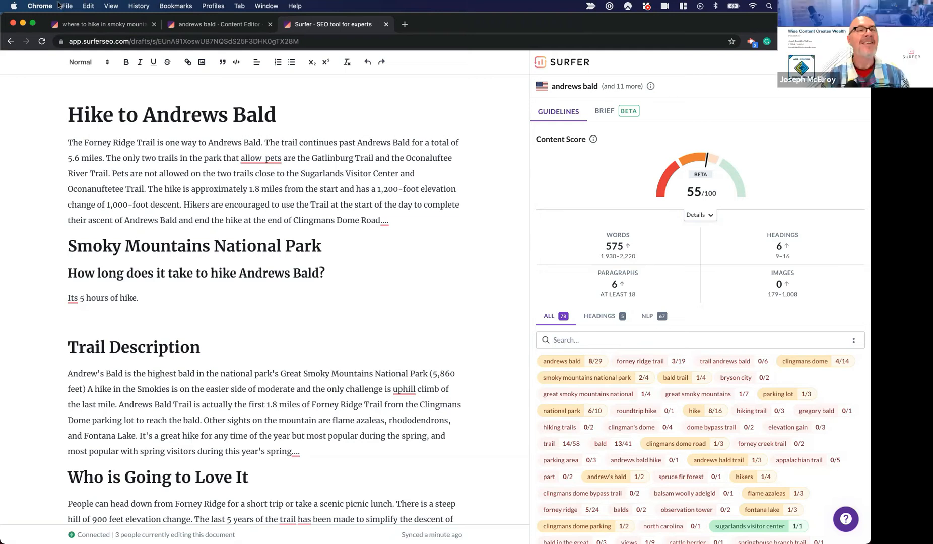
key(ctrl+shift+Tab)
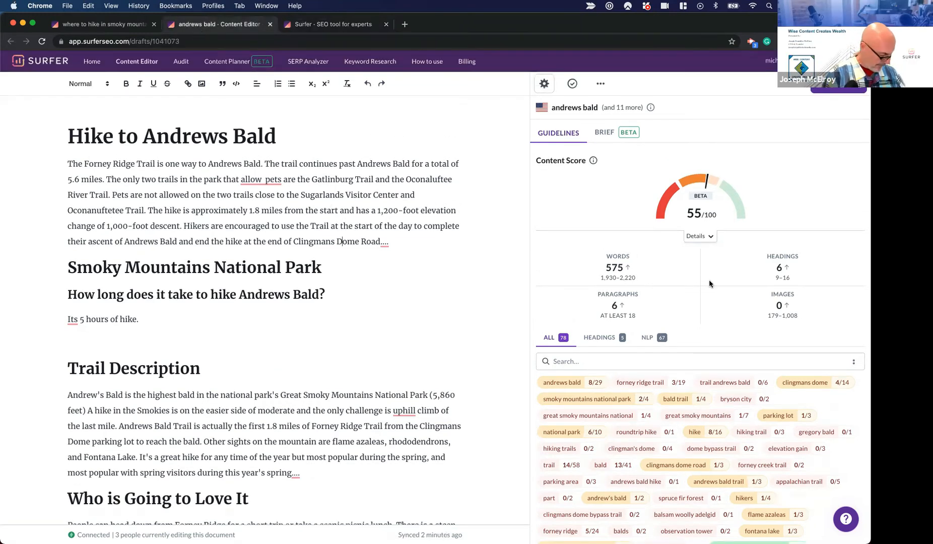
Create a new Google Document from the draft's sharing options and view the Surfer guidelines beside the blank page.
click(845, 94)
click(794, 149)
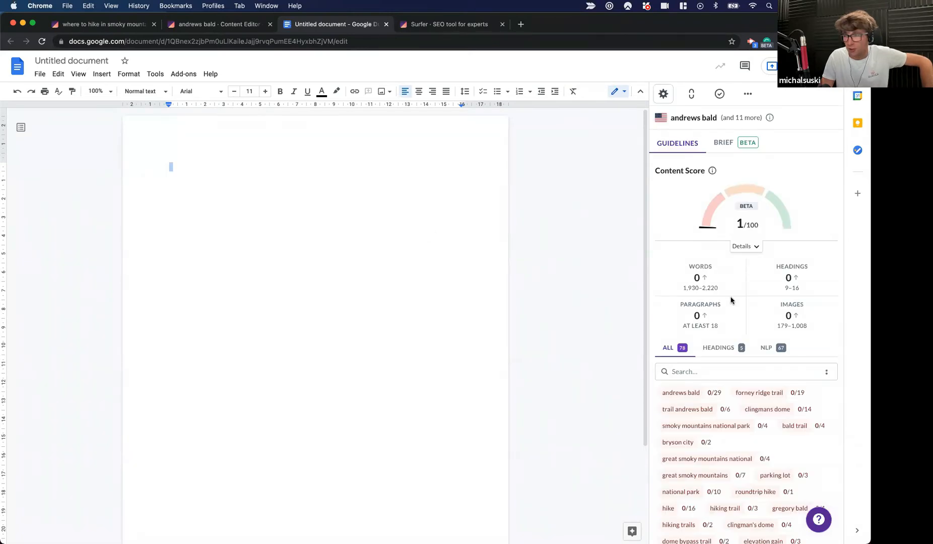
mouse_move(731, 300)
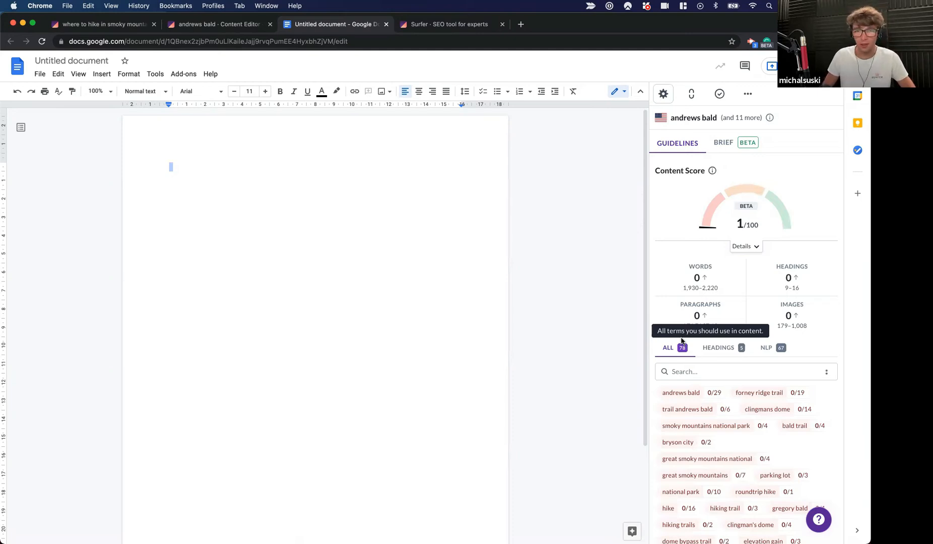
Copy the entire Content Editor draft into the untitled Google Document, close the document and return to the draft.
click(238, 28)
key(ctrl+a)
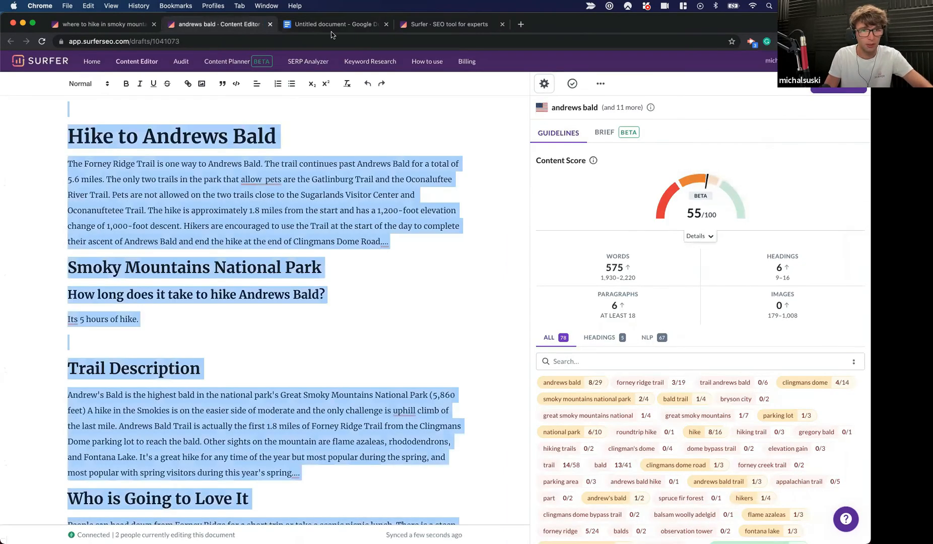
click(335, 24)
key(super+v)
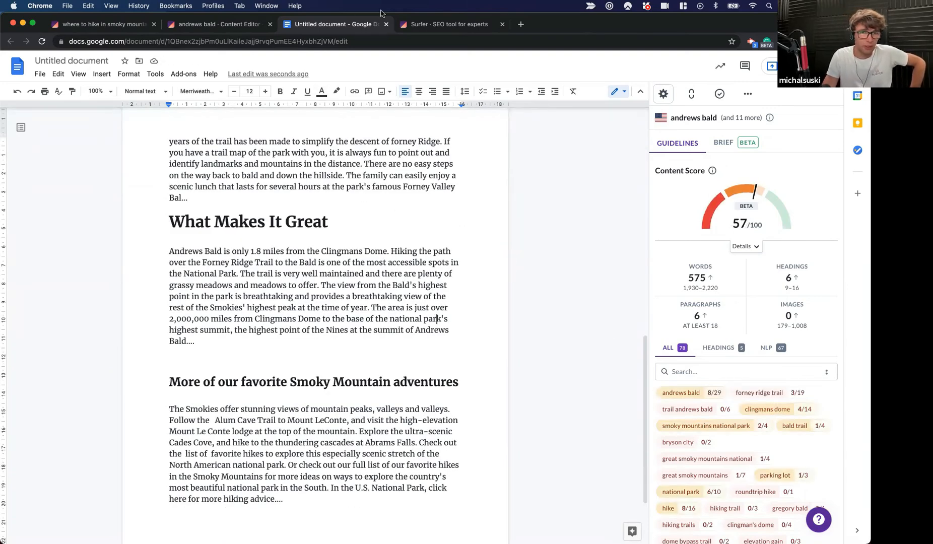
key(super+w)
click(311, 223)
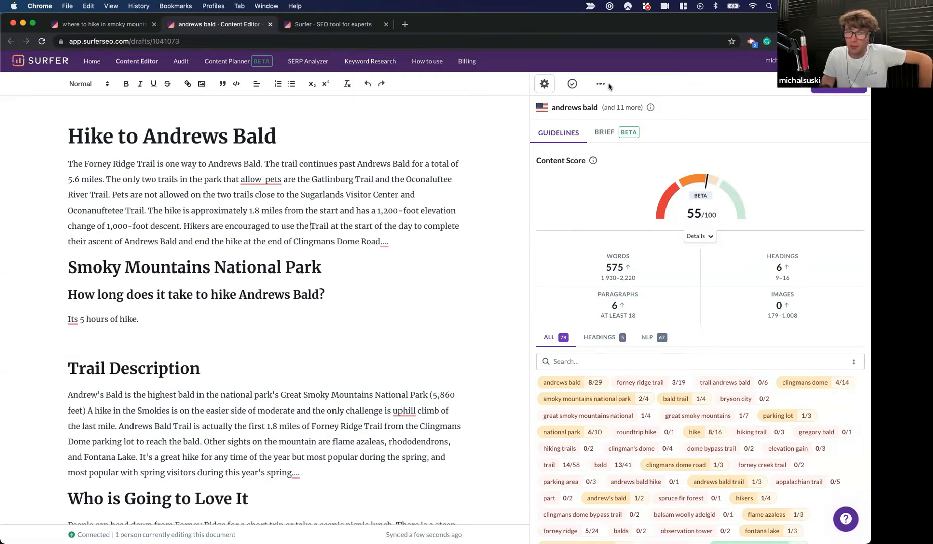
Review the draft's guideline settings, from organic competitors, content structure and terms to use through to the notes section.
click(543, 85)
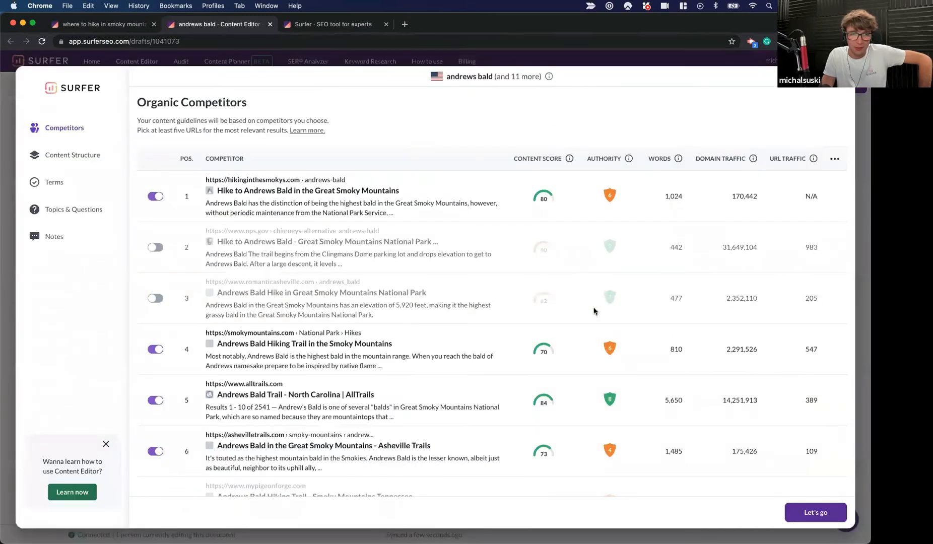
scroll(593, 310, down, 1)
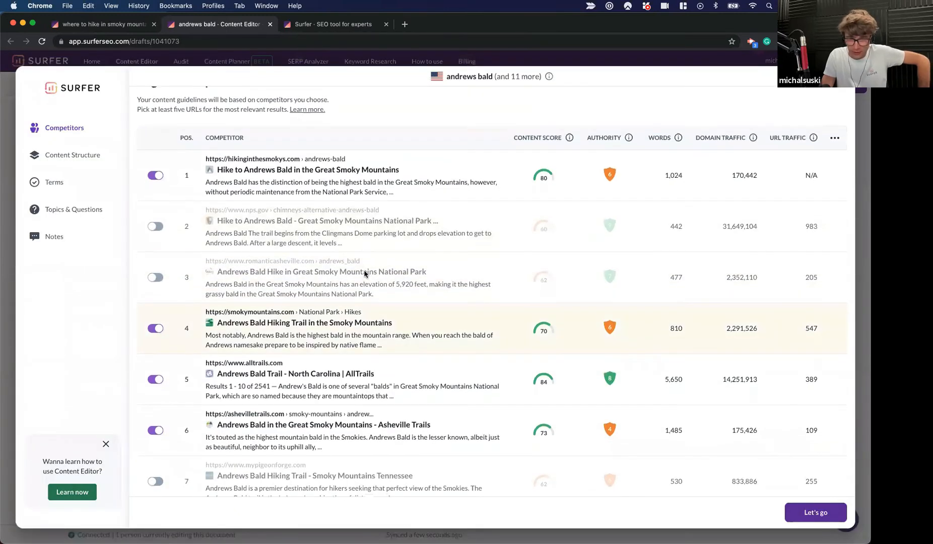
scroll(365, 274, down, 10)
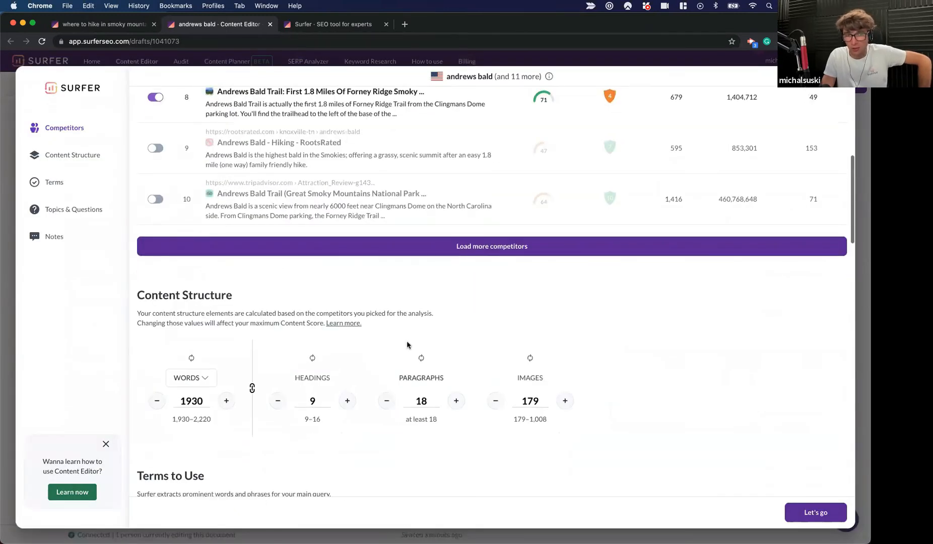
scroll(407, 345, down, 7)
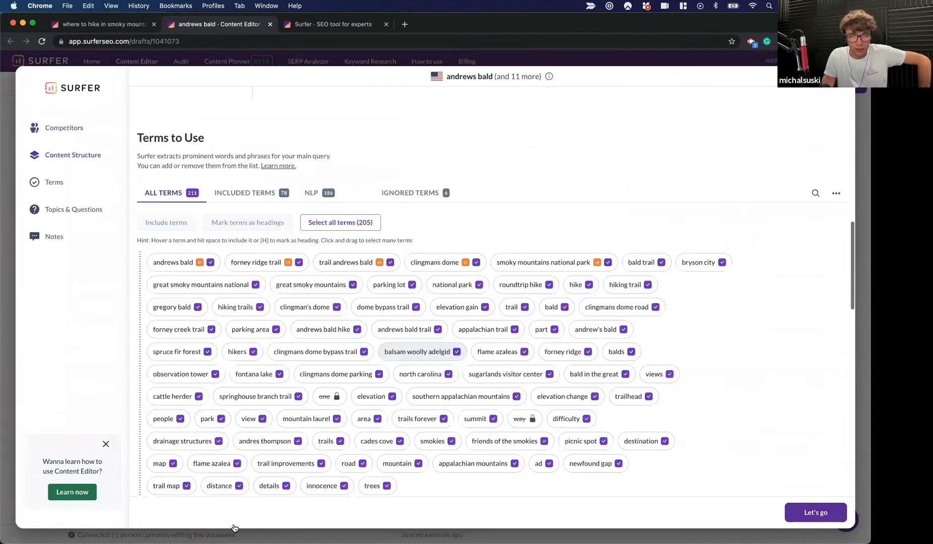
scroll(503, 375, down, 1)
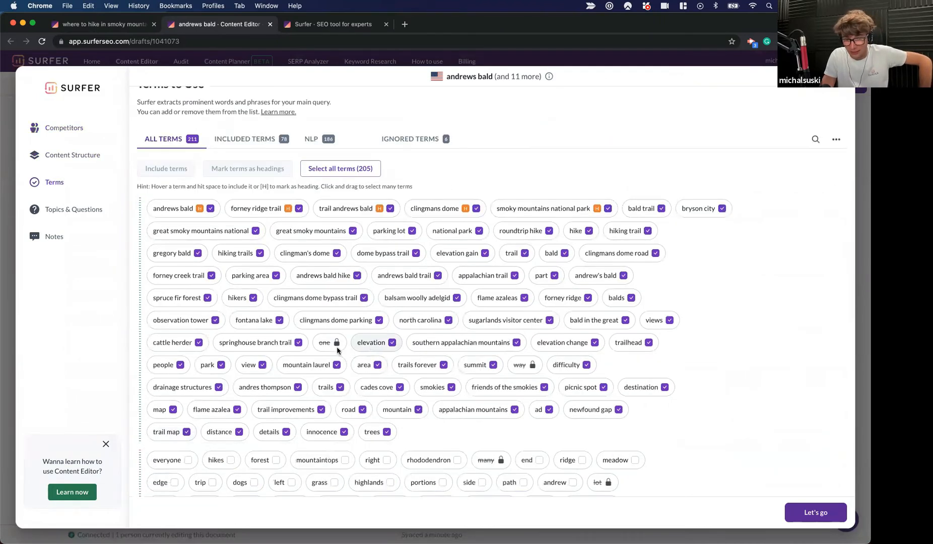
scroll(647, 431, down, 8)
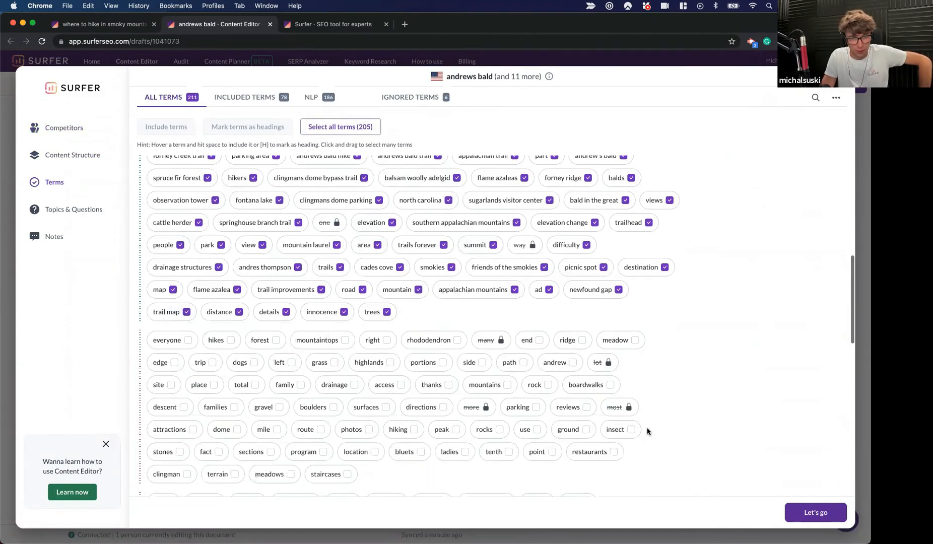
scroll(647, 432, down, 14)
Add the copywriter note "Custom notes" in the guideline settings, close them and view the note in the draft's brief.
click(445, 271)
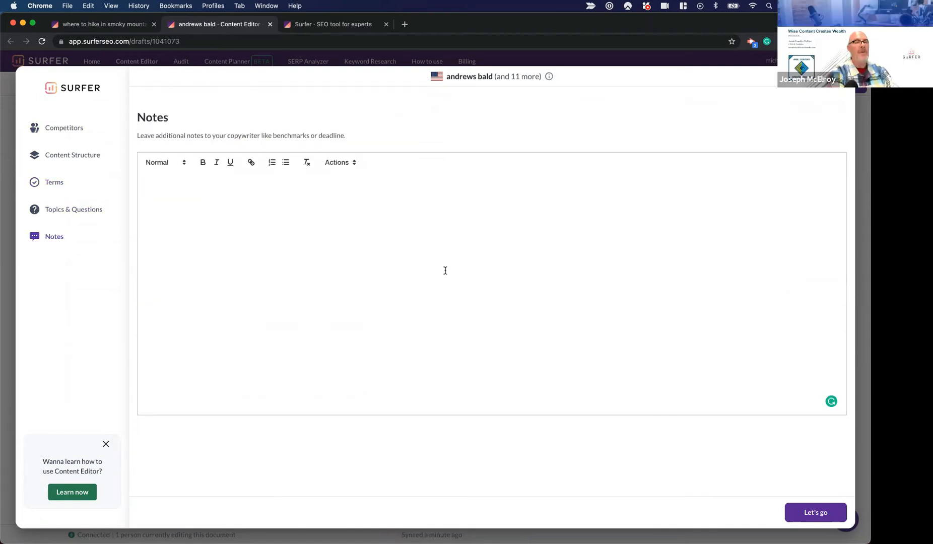
text(Cu)
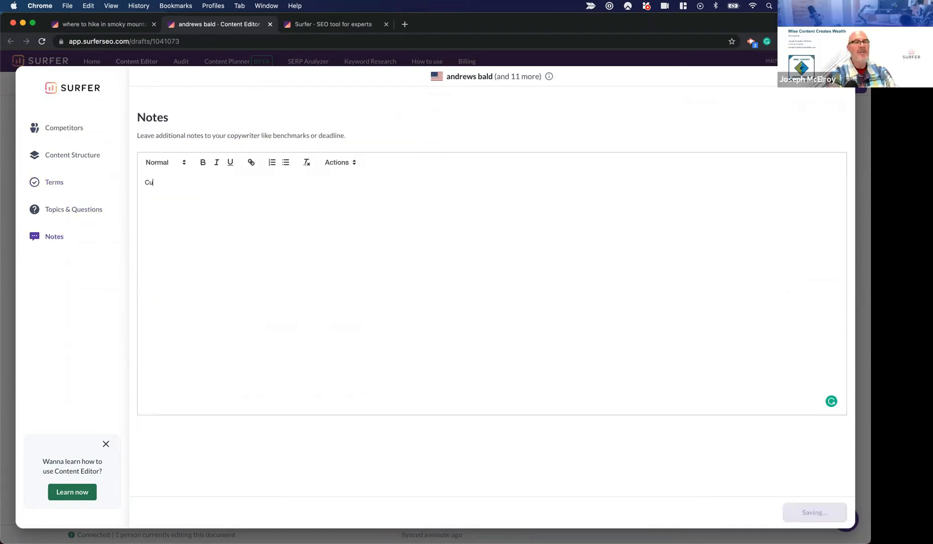
text(stom notes)
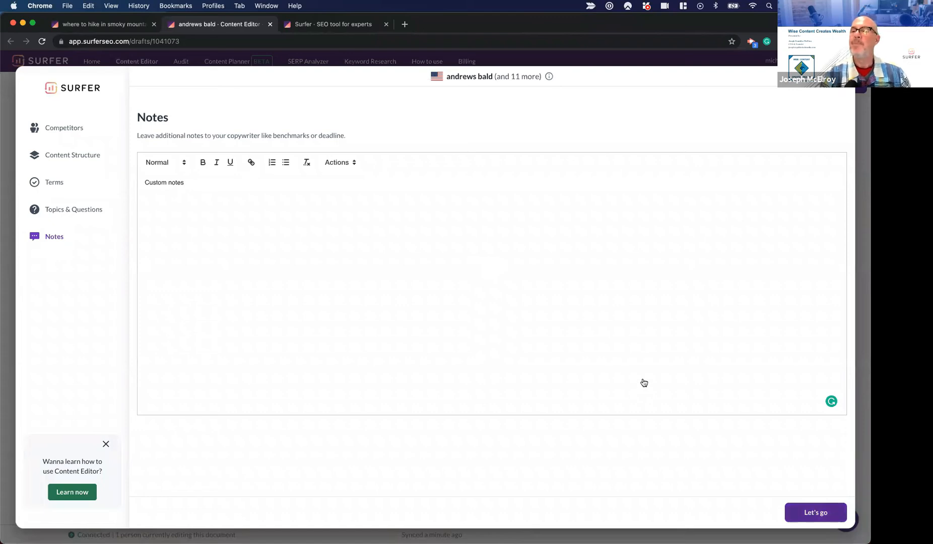
click(247, 59)
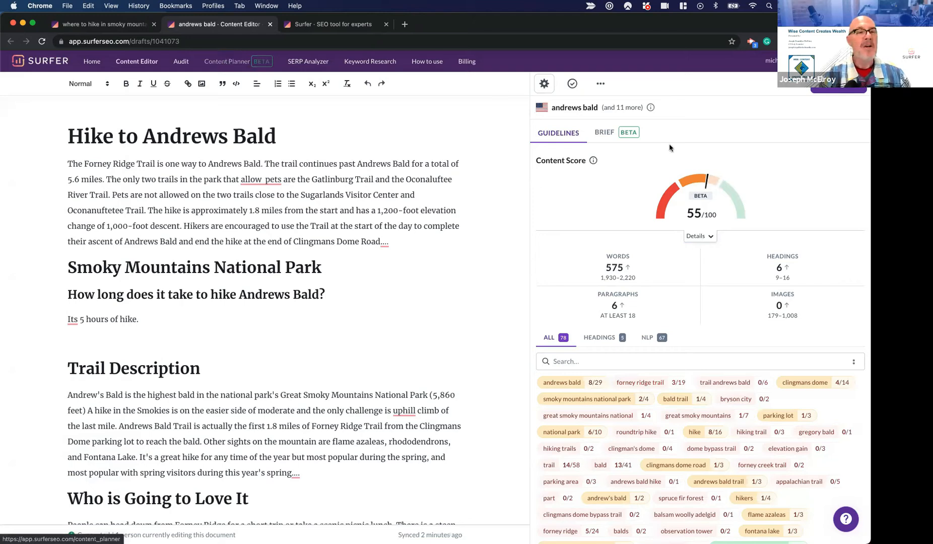
click(605, 132)
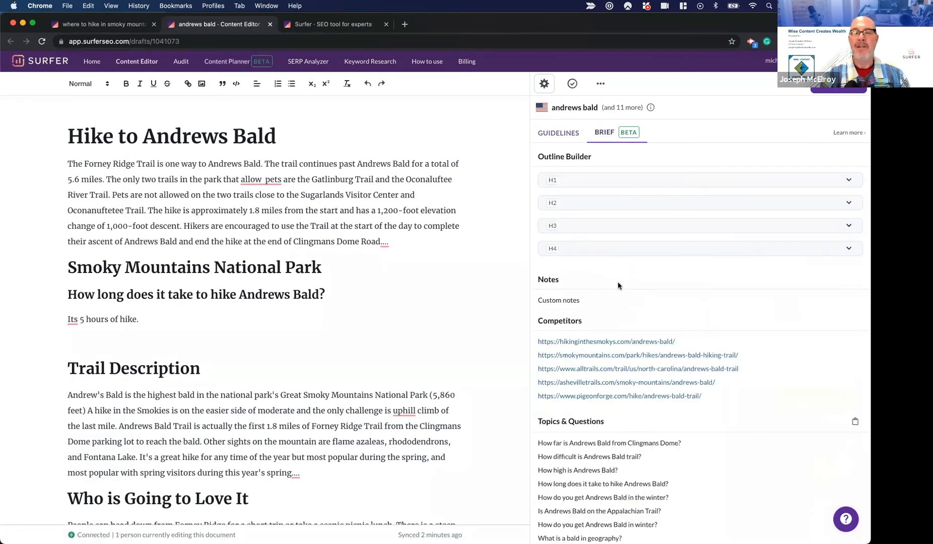
scroll(618, 285, down, 1)
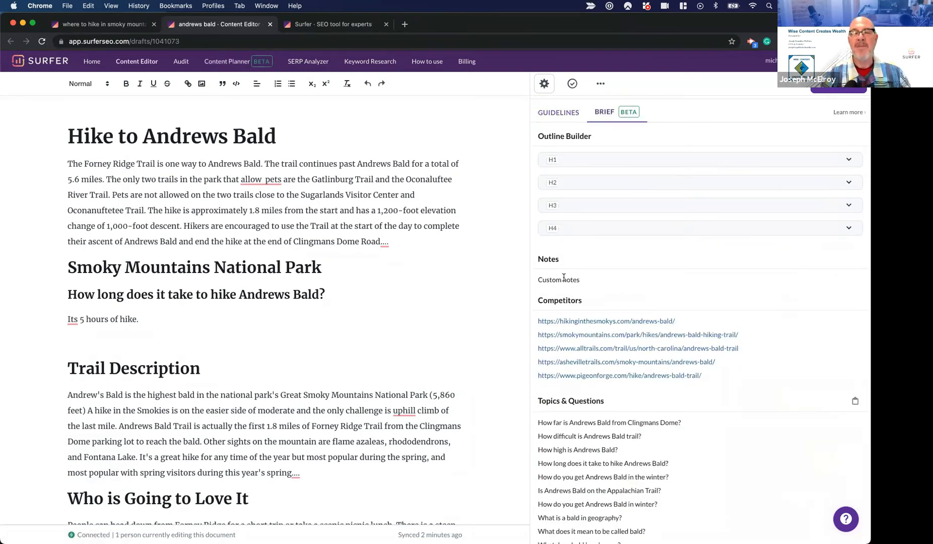
Disconnect the linked Google Document from the Content Editor and create a new one from the sharing options.
click(838, 90)
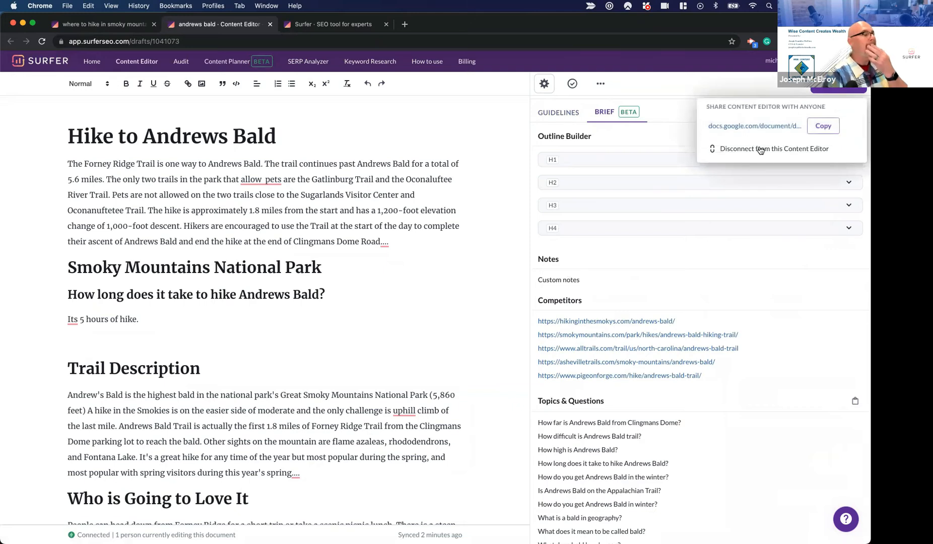
click(760, 149)
click(848, 93)
click(773, 149)
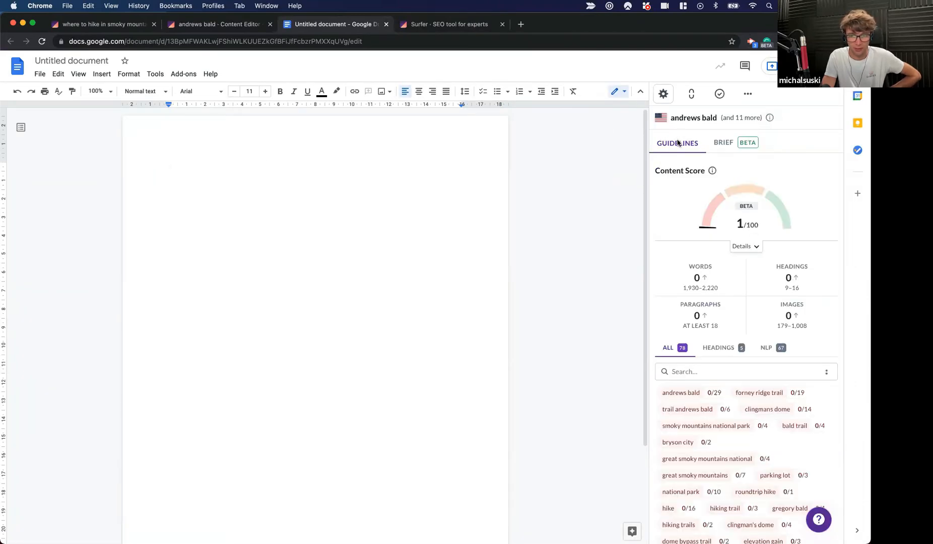
View the Surfer brief beside the blank Google Document and highlight its custom notes text.
click(729, 144)
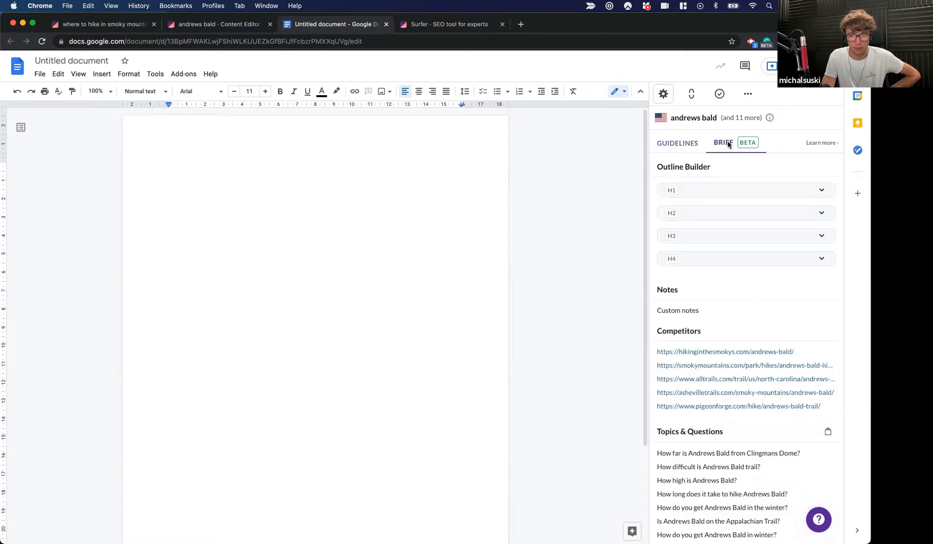
double_click(668, 289)
triple_click(671, 306)
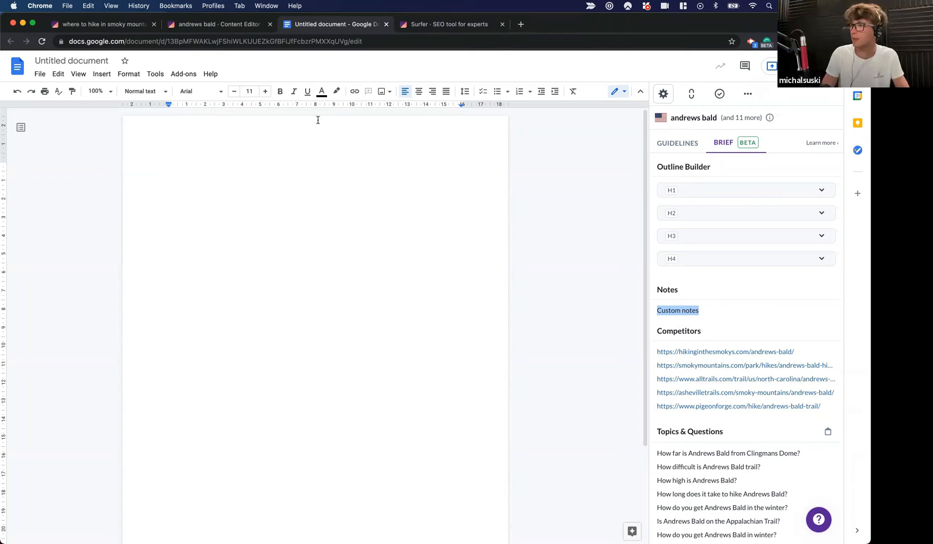
double_click(114, 19)
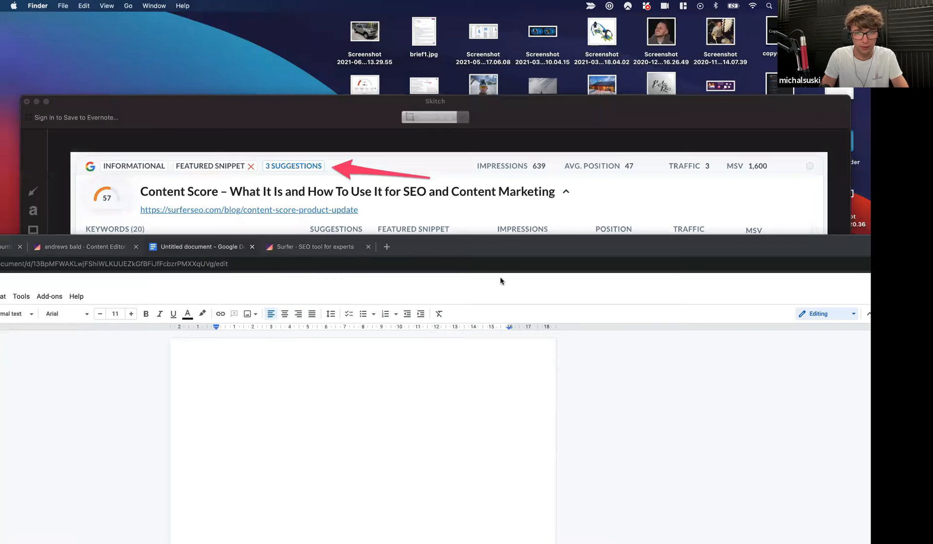
double_click(521, 249)
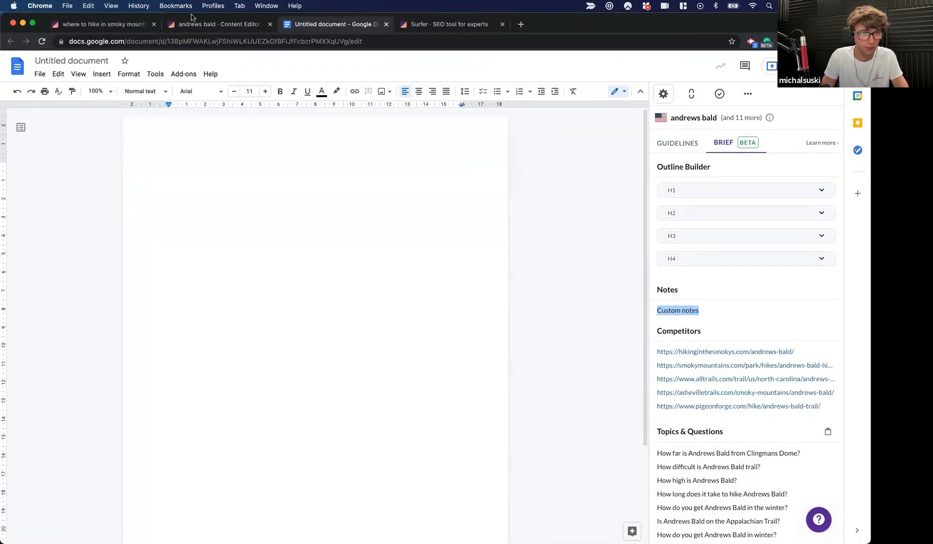
click(128, 27)
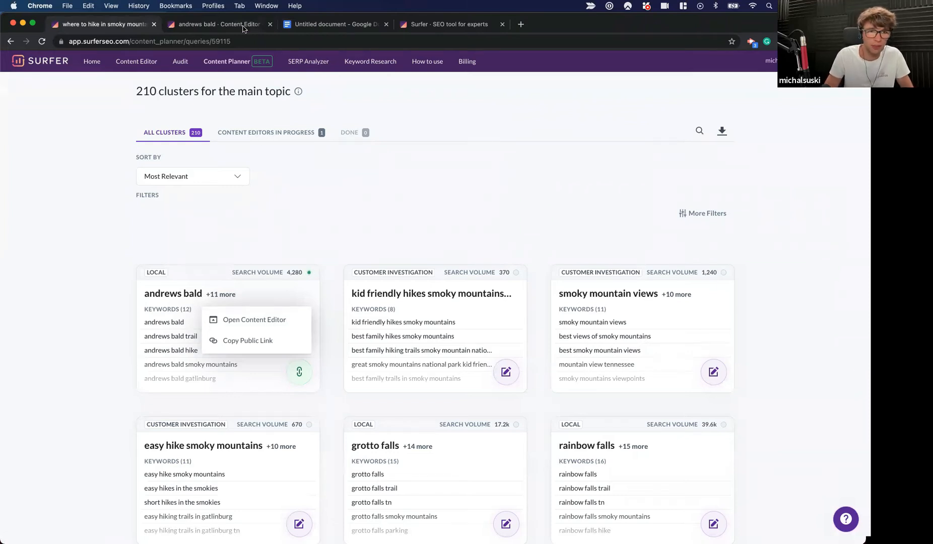
Return to the Content Editor draft and format the "Custom notes" line in its notes settings as Heading 1.
key(ctrl+Tab)
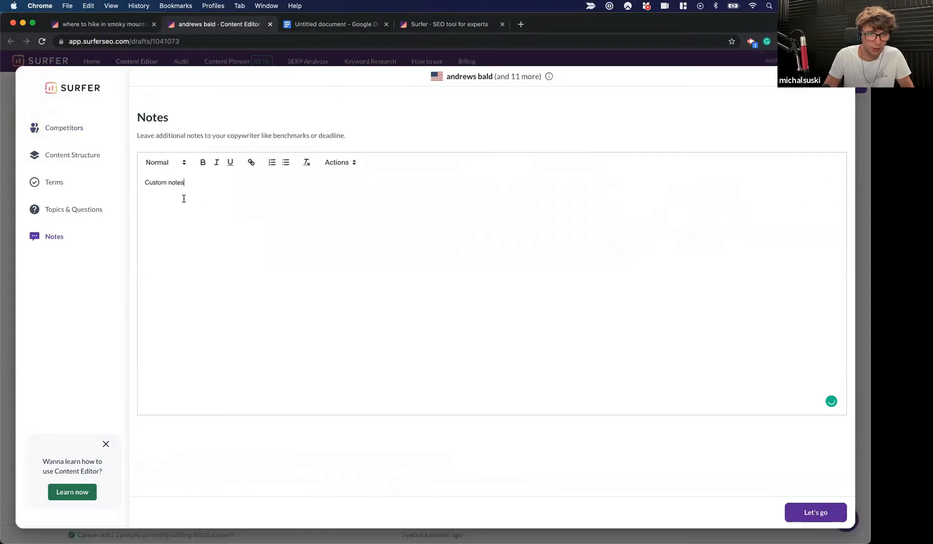
triple_click(170, 184)
click(168, 163)
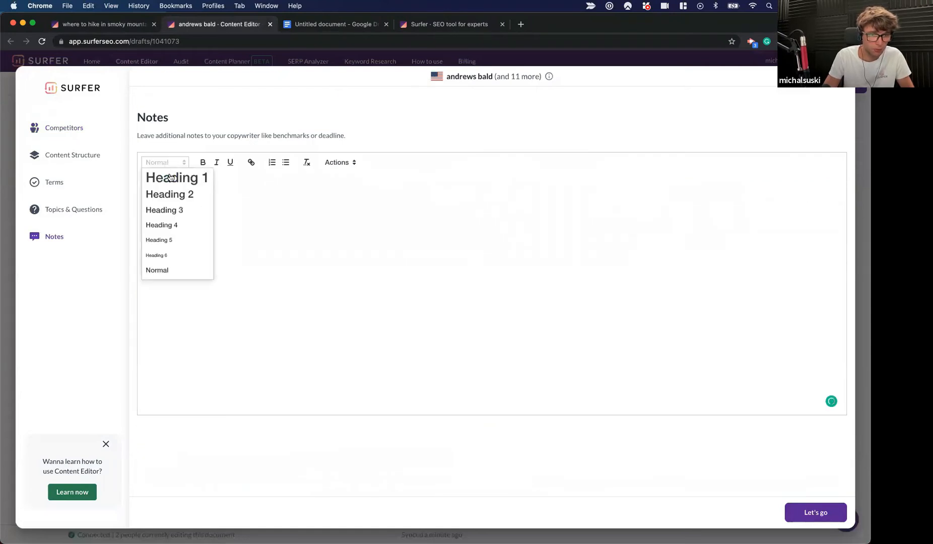
click(170, 178)
click(271, 195)
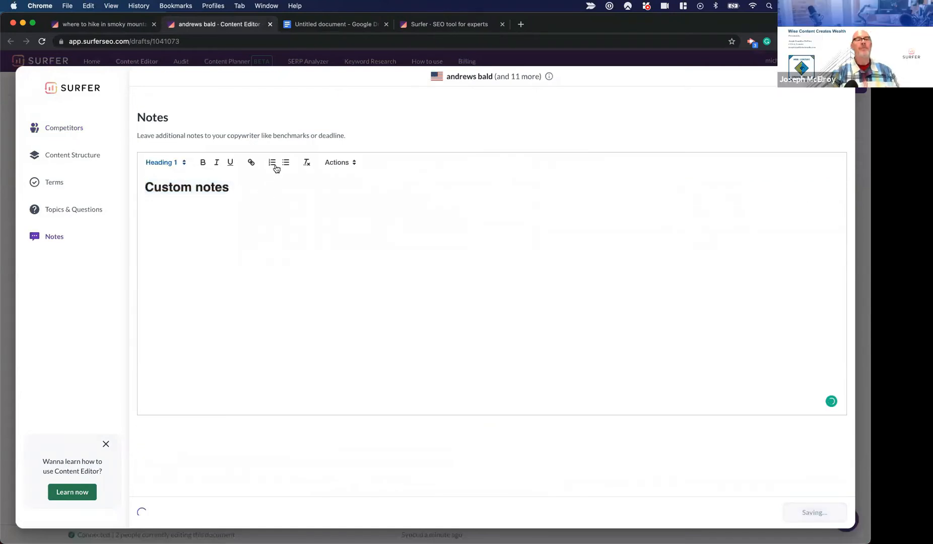
Add a numbered list below the notes heading with the placeholder items fe, ewf, ewf, we and fw.
key(Return)
click(272, 163)
text(fe)
key(Return)
text(ewf)
key(Return)
text(ewf)
key(Return)
text(we)
key(Return)
text(fw)
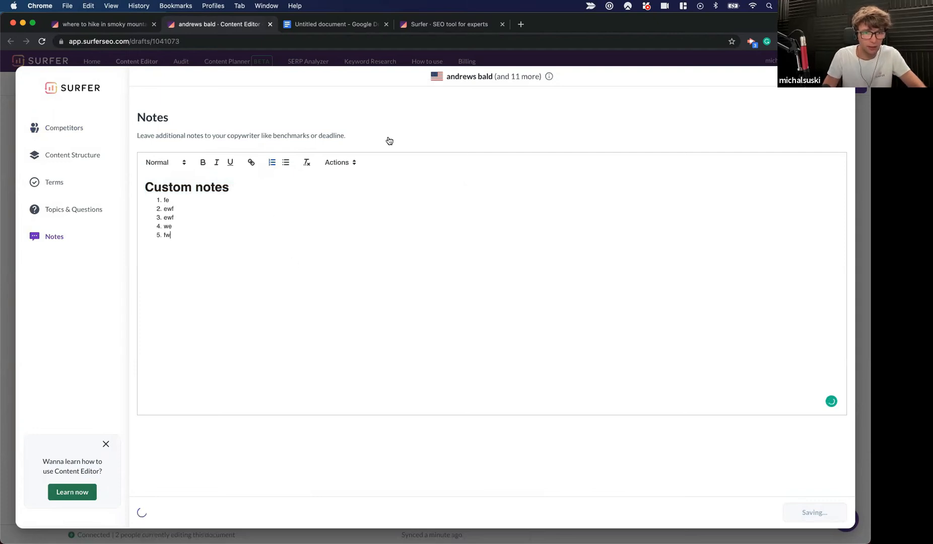
click(345, 166)
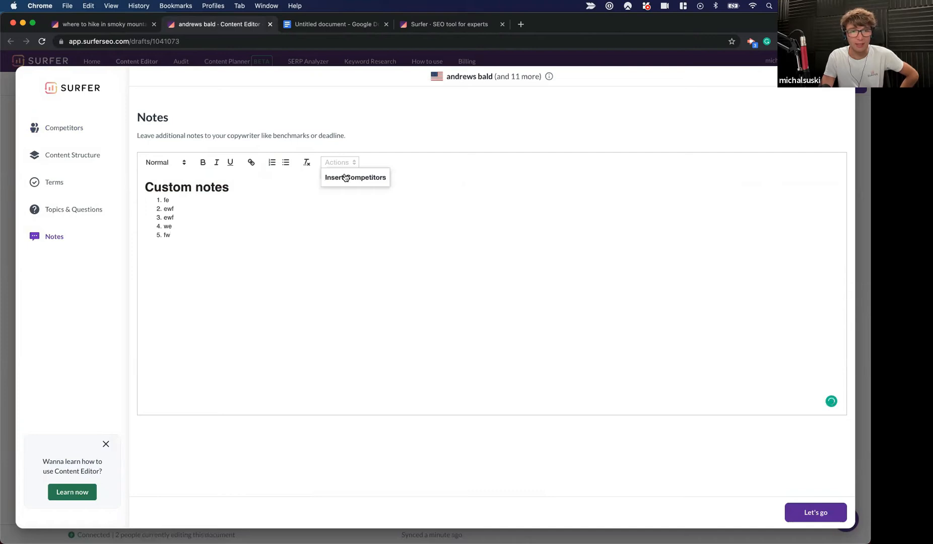
click(345, 175)
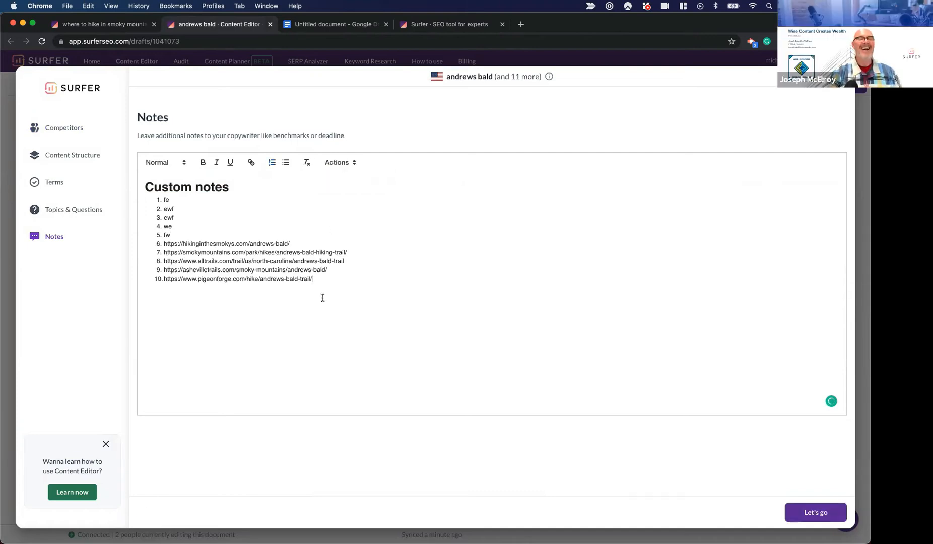
key(super+z)
End the numbered list in the notes and insert the competitors below it.
key(Return)
key(Return)
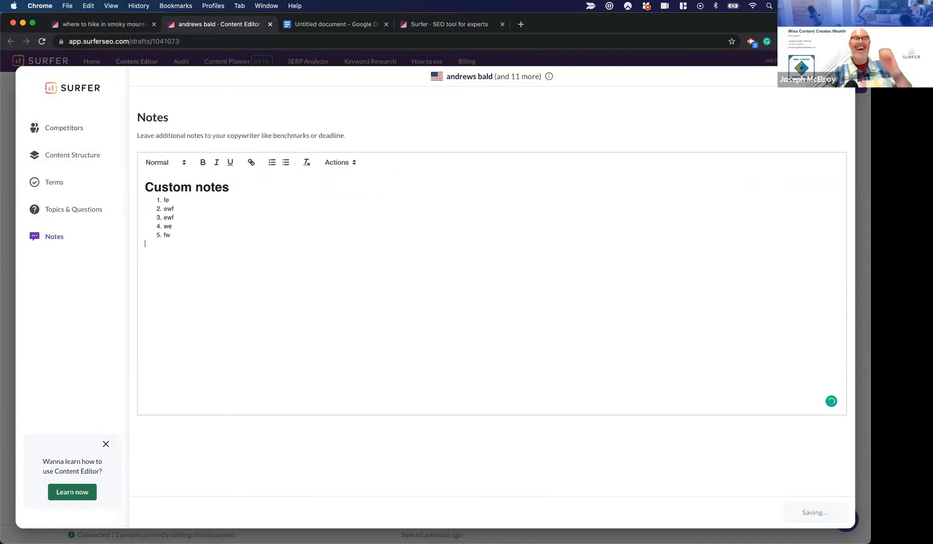
click(334, 161)
click(333, 181)
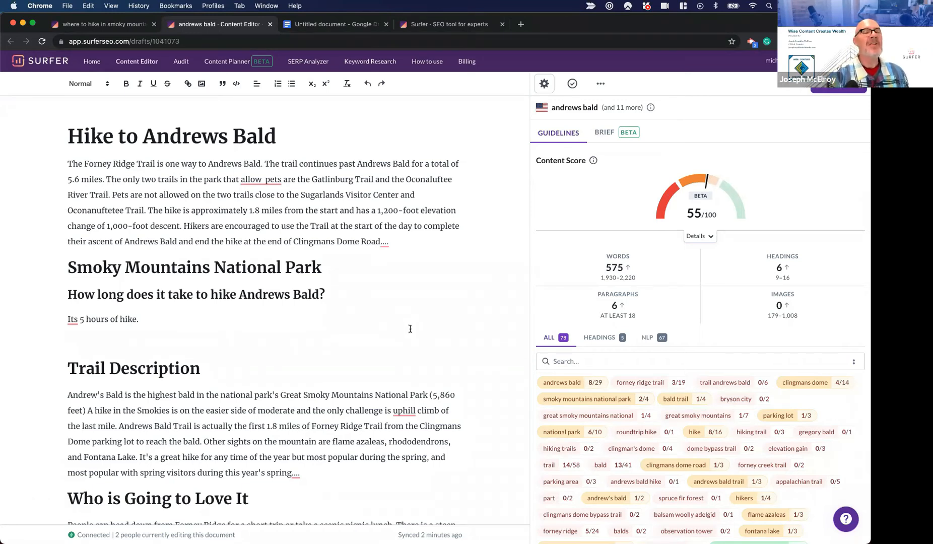
Go to the Audit tool and open the existing audit of the "Percussion Family – An Introduction" page from the history.
click(139, 62)
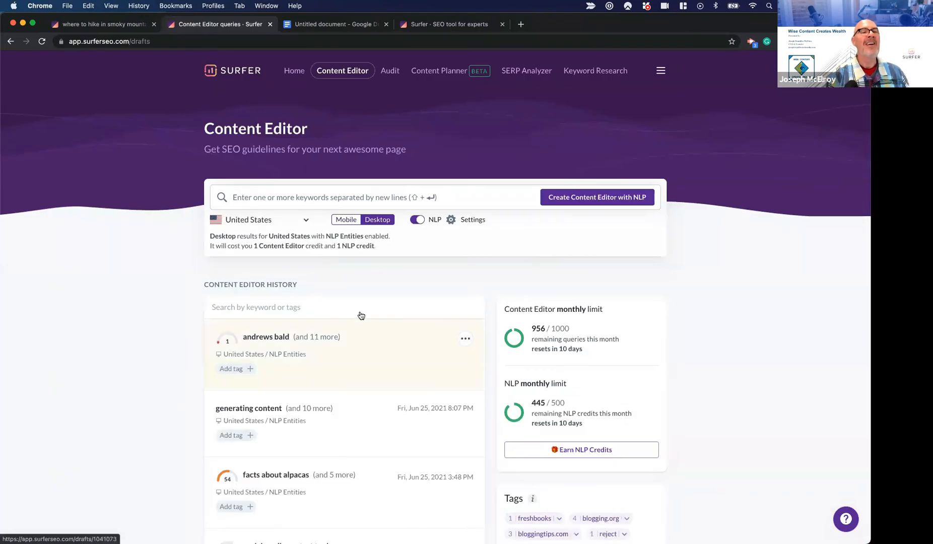
click(390, 70)
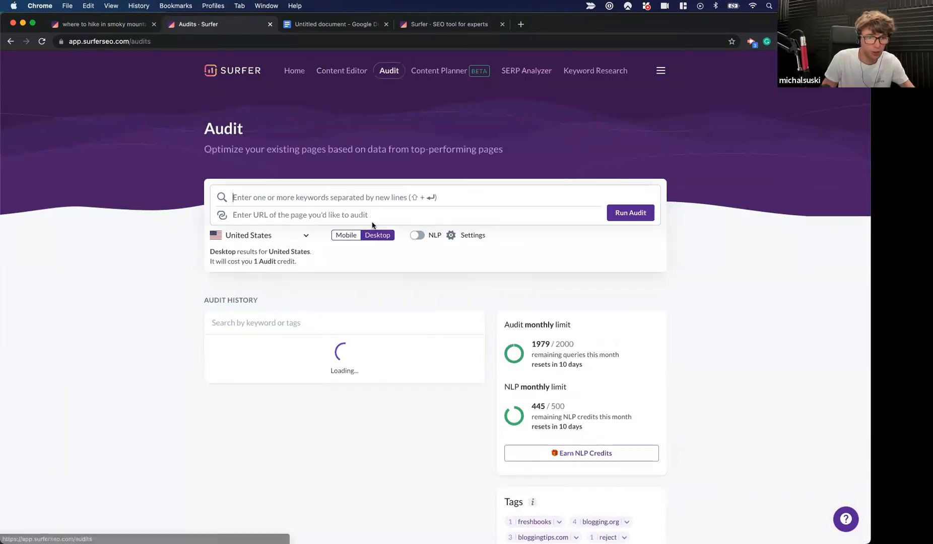
scroll(375, 227, down, 2)
click(345, 277)
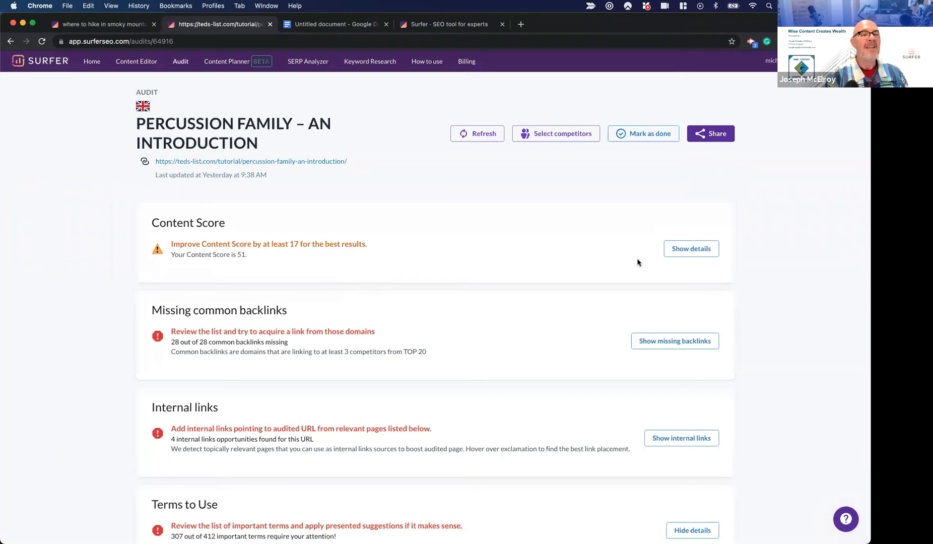
Examine the audit's Content Score comparison, missing common backlinks, internal links and terms to use.
click(654, 259)
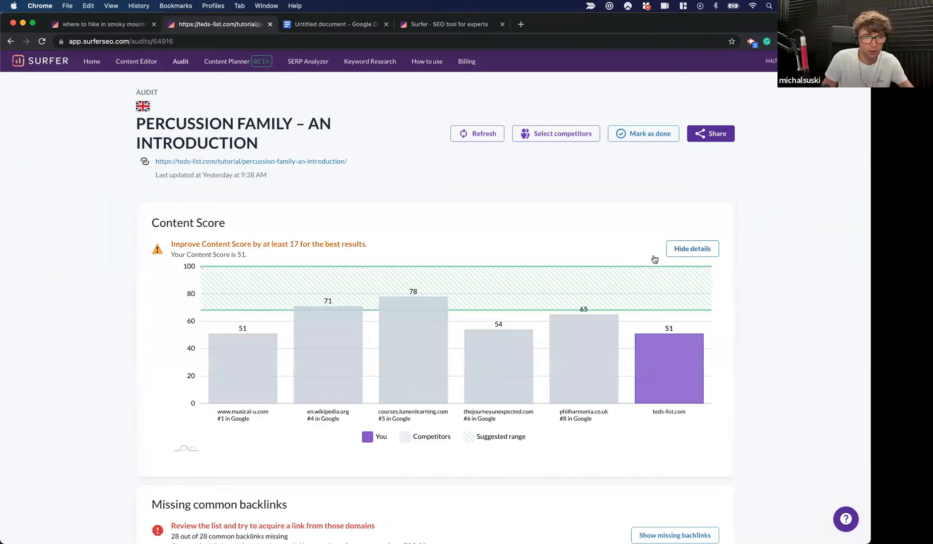
click(654, 259)
scroll(644, 297, down, 3)
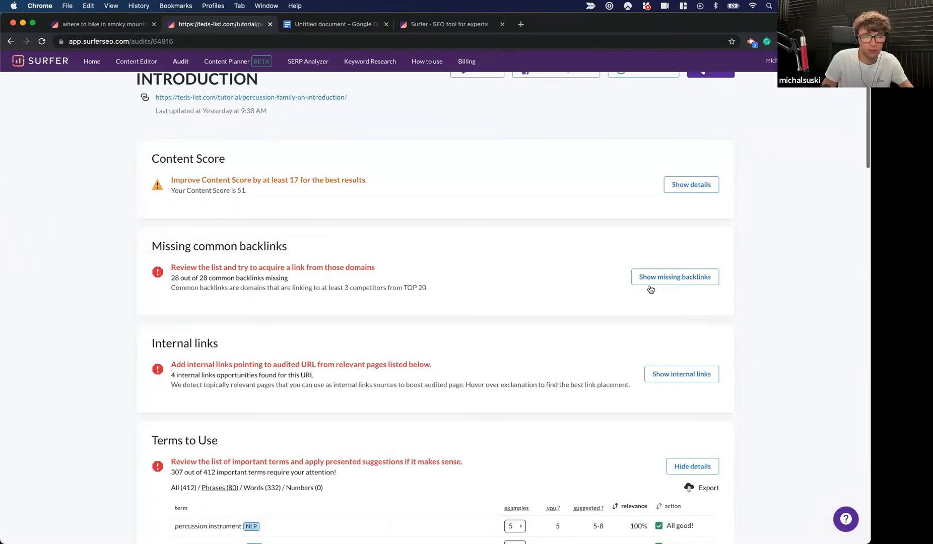
click(683, 304)
click(699, 275)
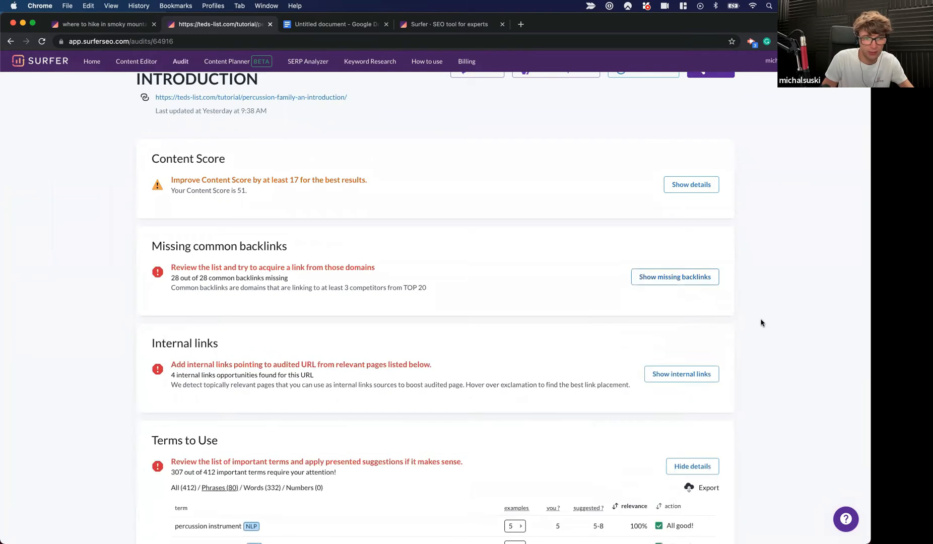
scroll(761, 323, down, 4)
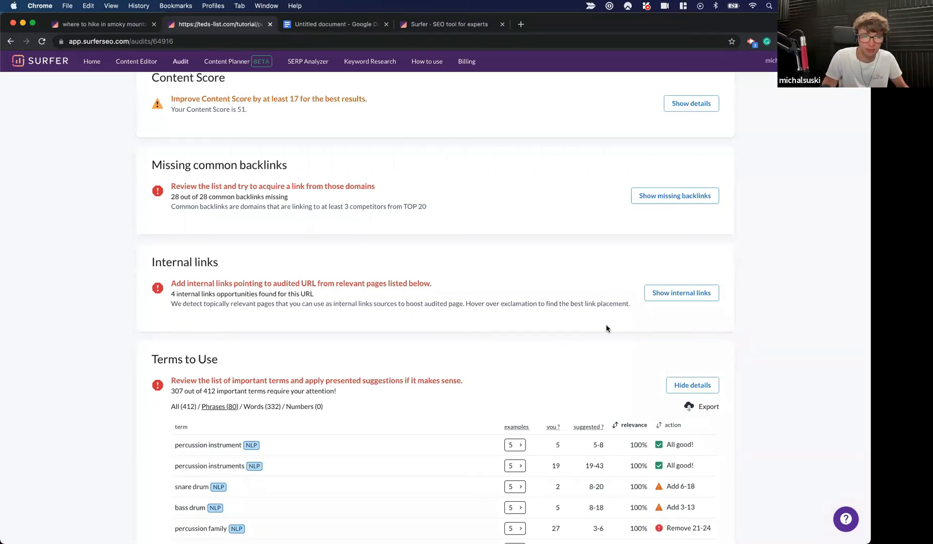
scroll(607, 327, up, 4)
scroll(587, 373, down, 3)
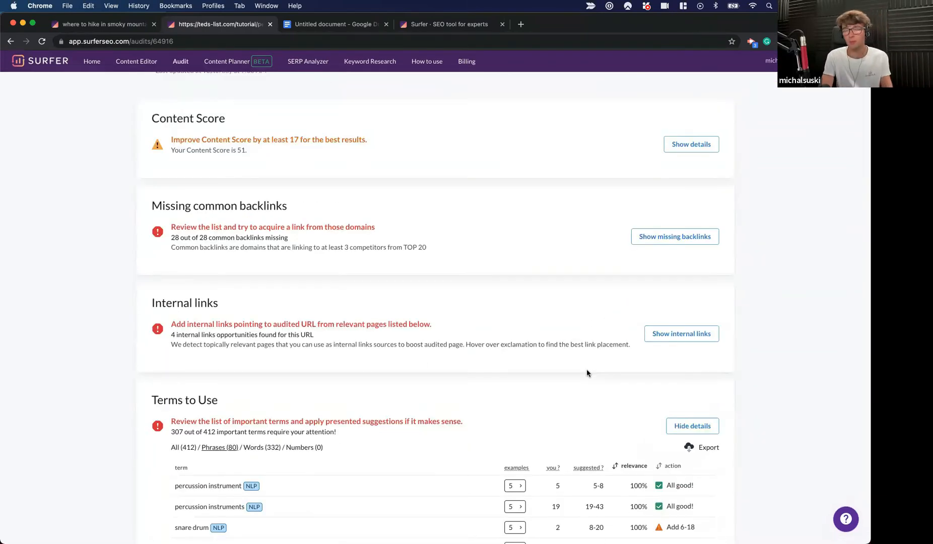
Show the internal link opportunities and check the suggested link placement for the cello page.
click(684, 335)
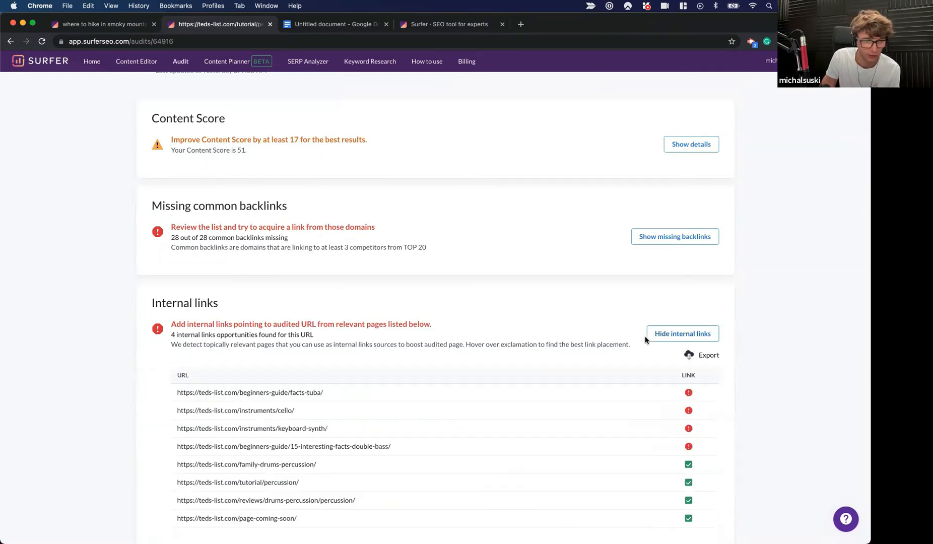
scroll(554, 327, up, 5)
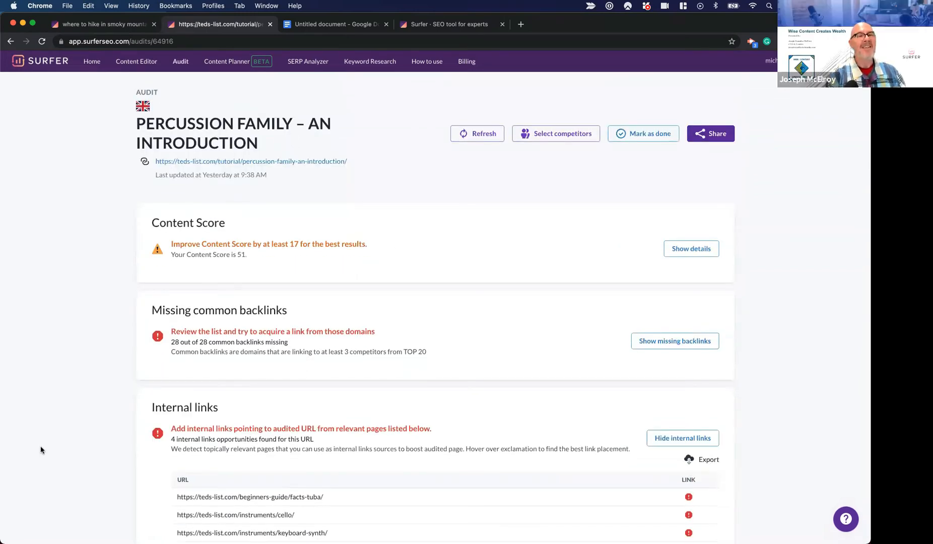
scroll(62, 429, down, 5)
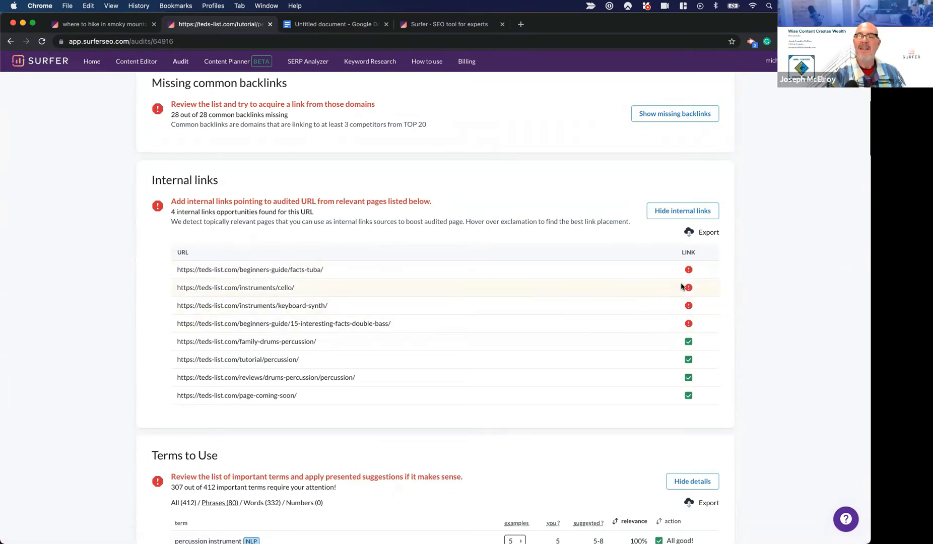
mouse_move(689, 287)
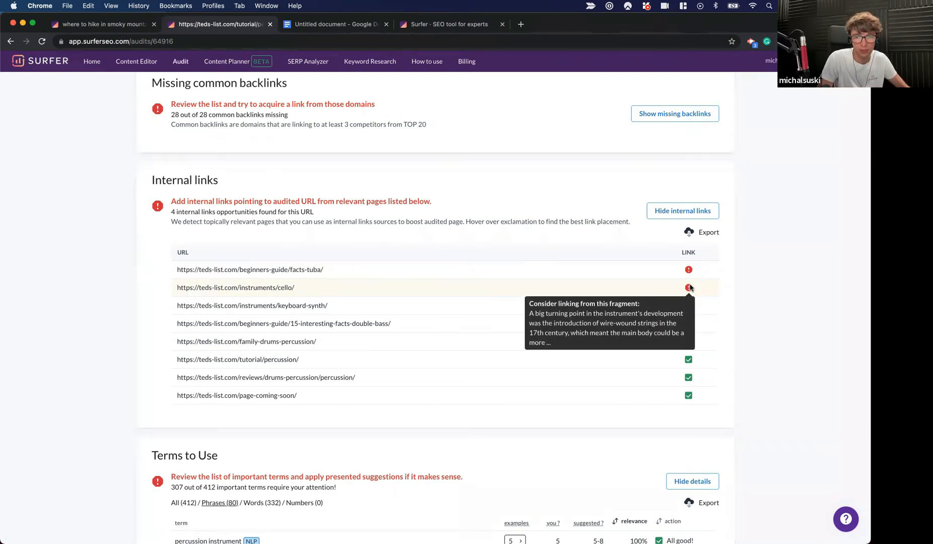
scroll(672, 240, up, 5)
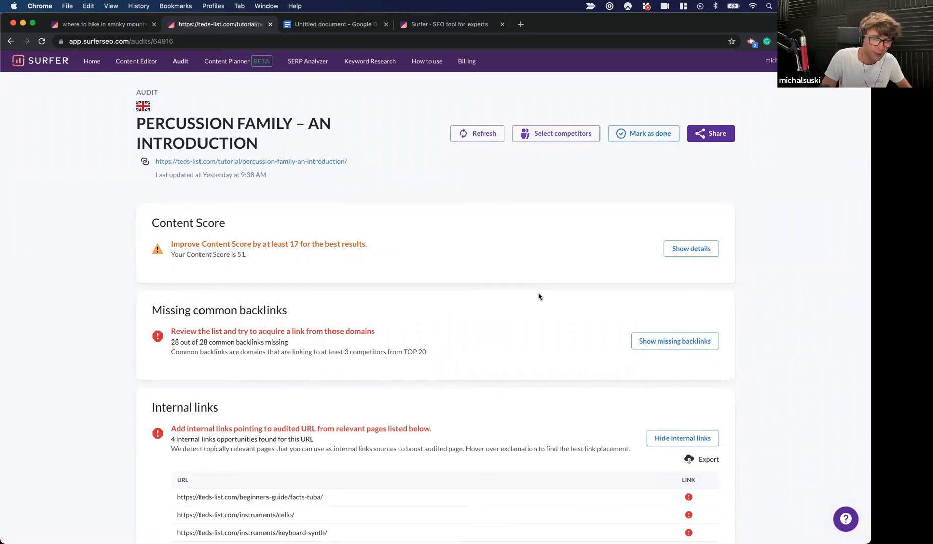
Sort the phrases in Terms to Use by action and review the most urgent ones.
scroll(538, 296, down, 7)
scroll(537, 296, down, 3)
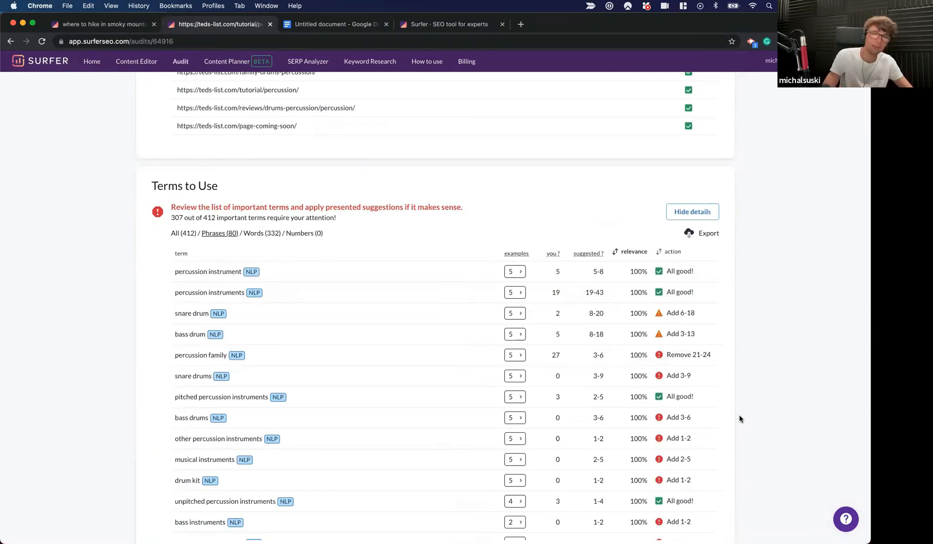
click(674, 253)
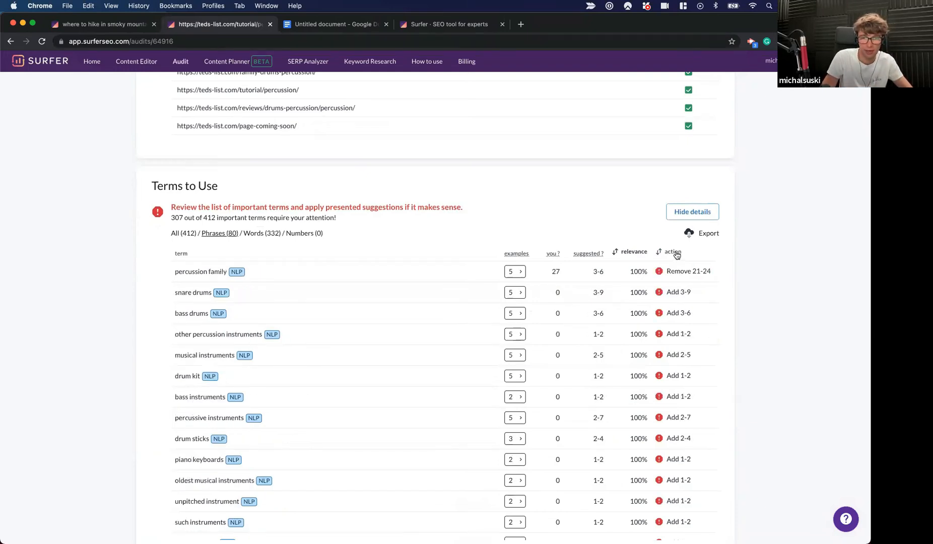
scroll(530, 362, down, 2)
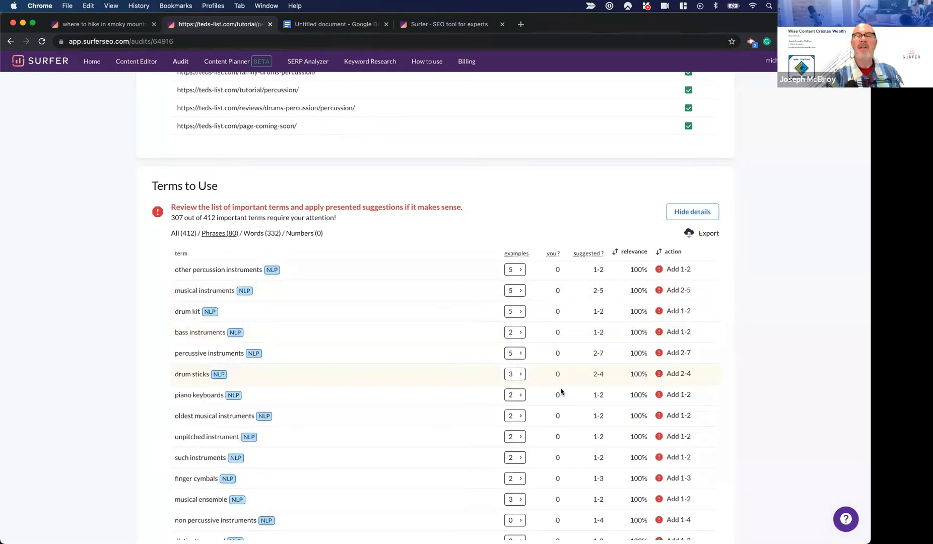
Examine the Word count comparisons with competitors for body, h2 to h6 headings, paragraphs and bold text, collapsing each chart after viewing.
scroll(826, 392, down, 10)
scroll(826, 392, up, 5)
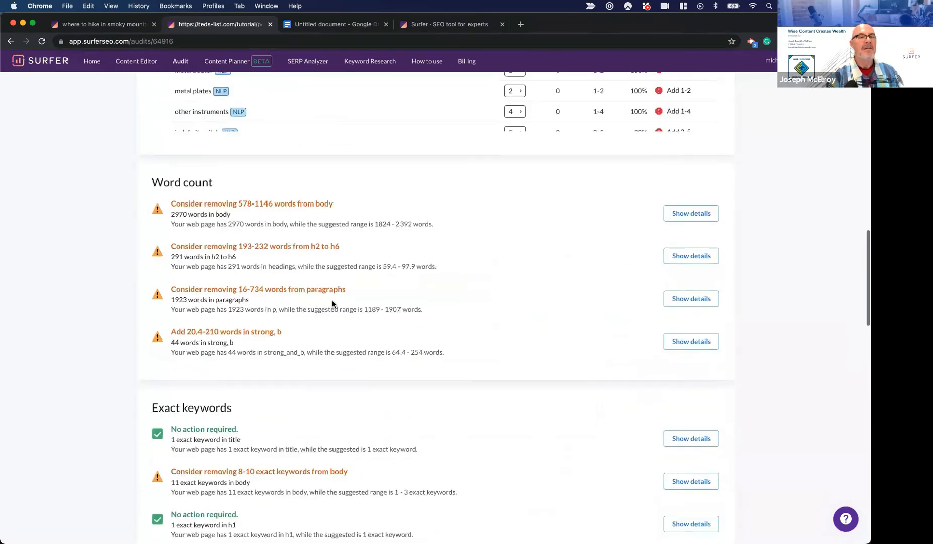
click(691, 215)
click(712, 219)
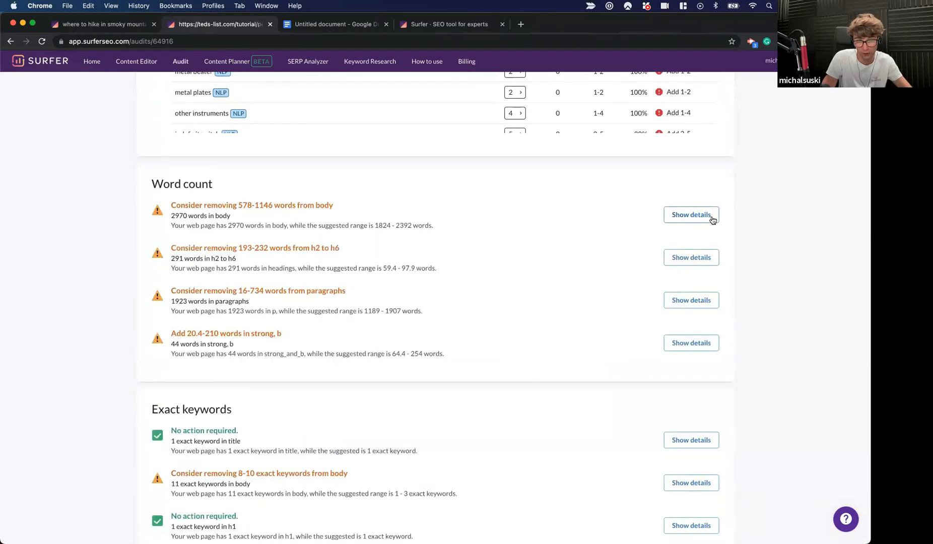
click(700, 262)
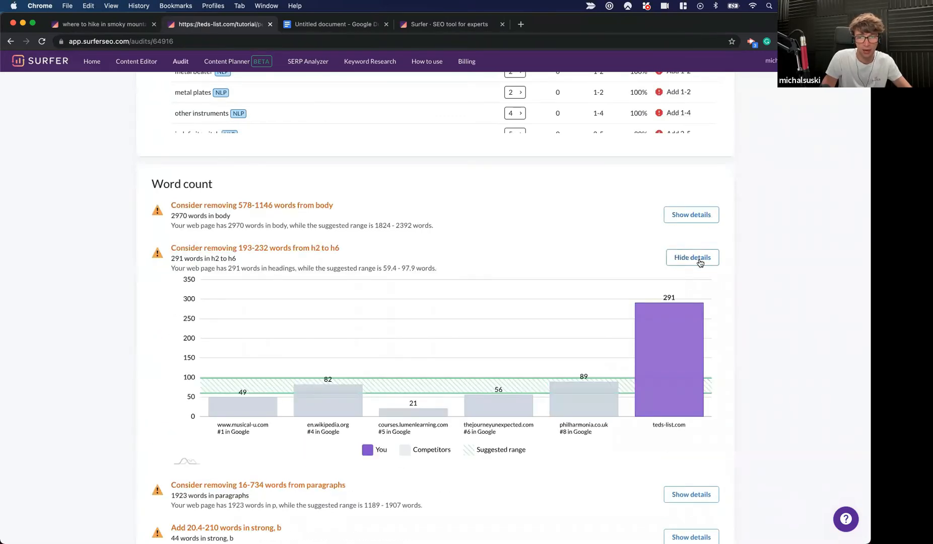
click(700, 262)
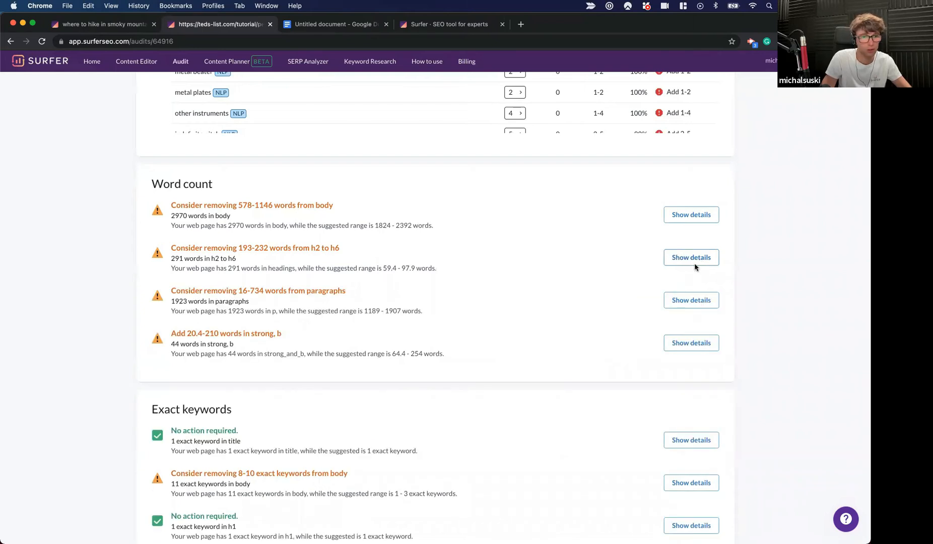
click(686, 304)
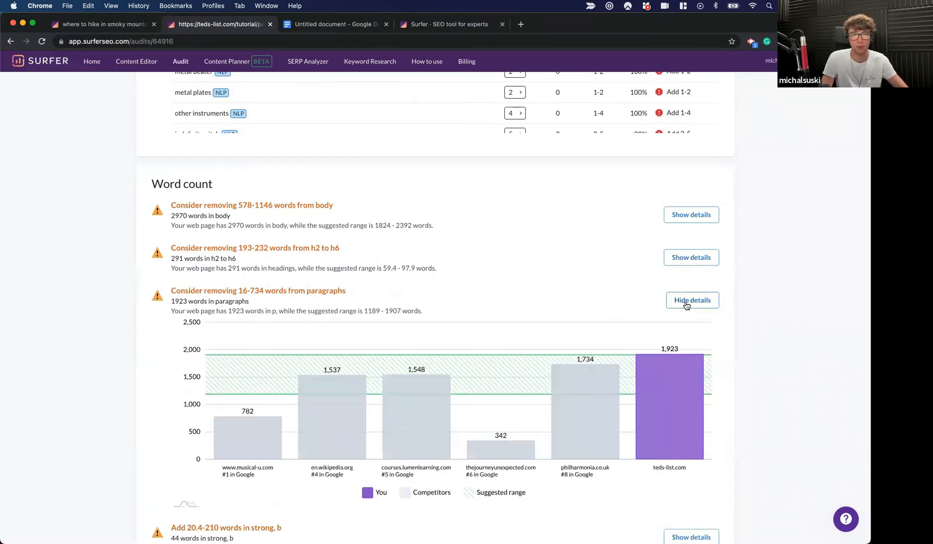
click(686, 305)
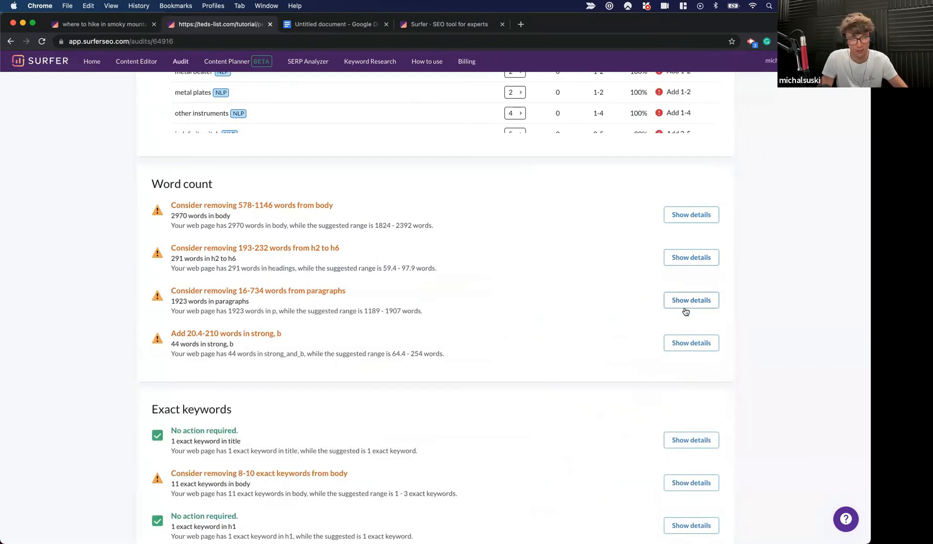
click(685, 343)
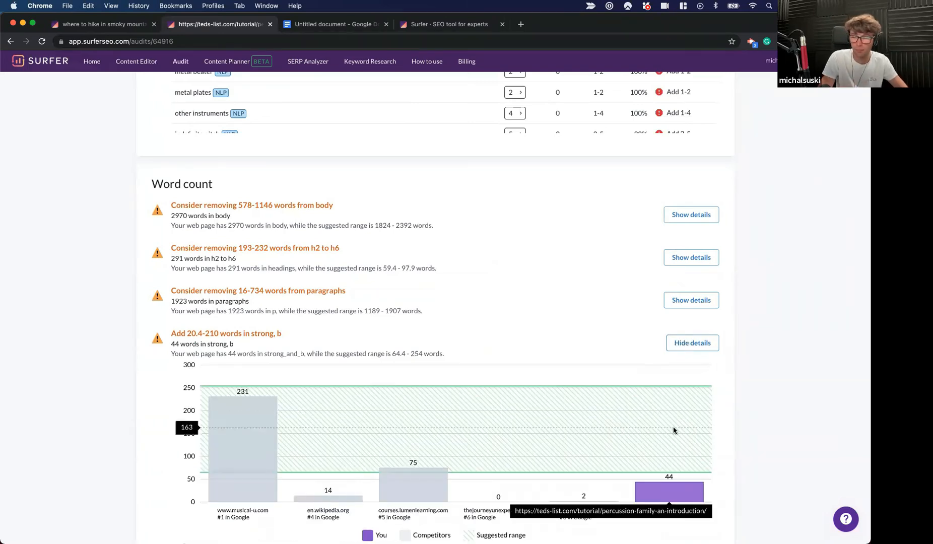
click(690, 348)
Show the competitor comparison for exact keywords in the body and inspect its suggested range.
scroll(451, 357, down, 3)
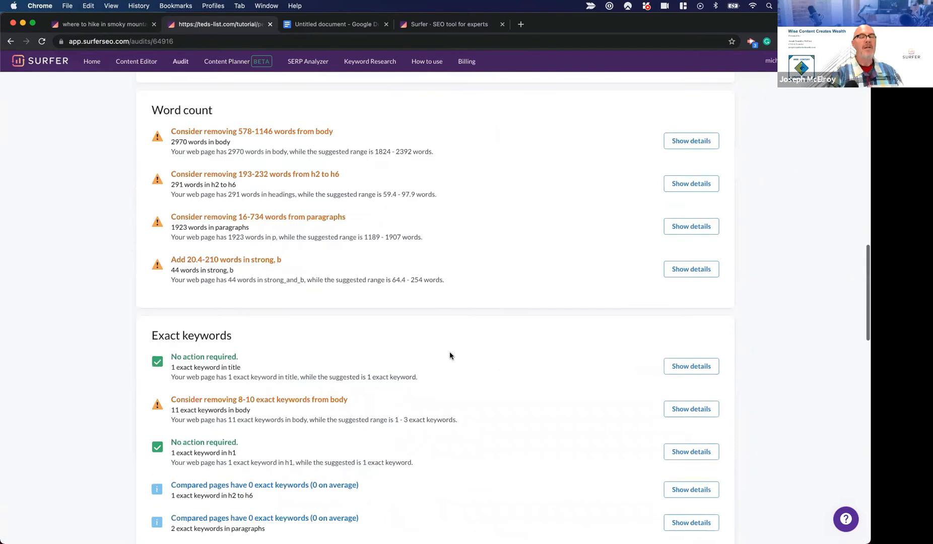
scroll(451, 361, down, 3)
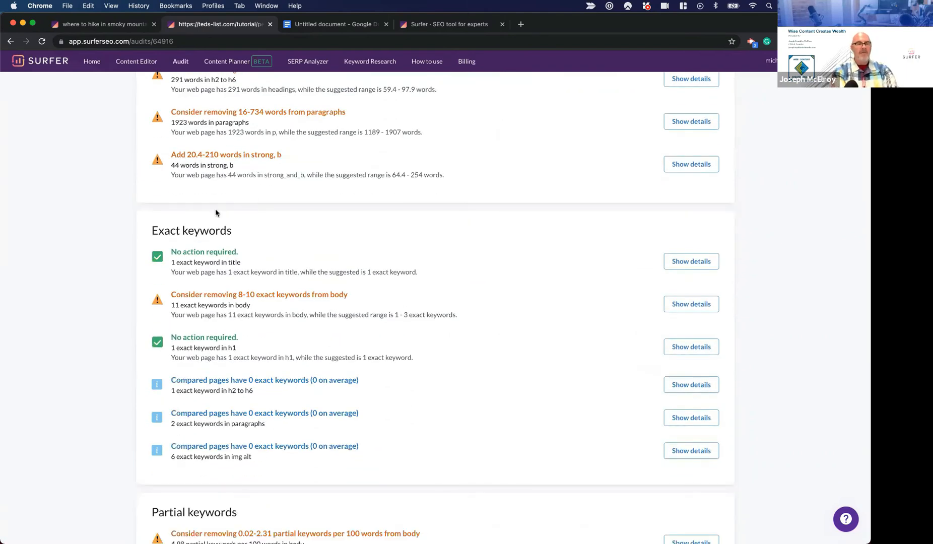
click(688, 304)
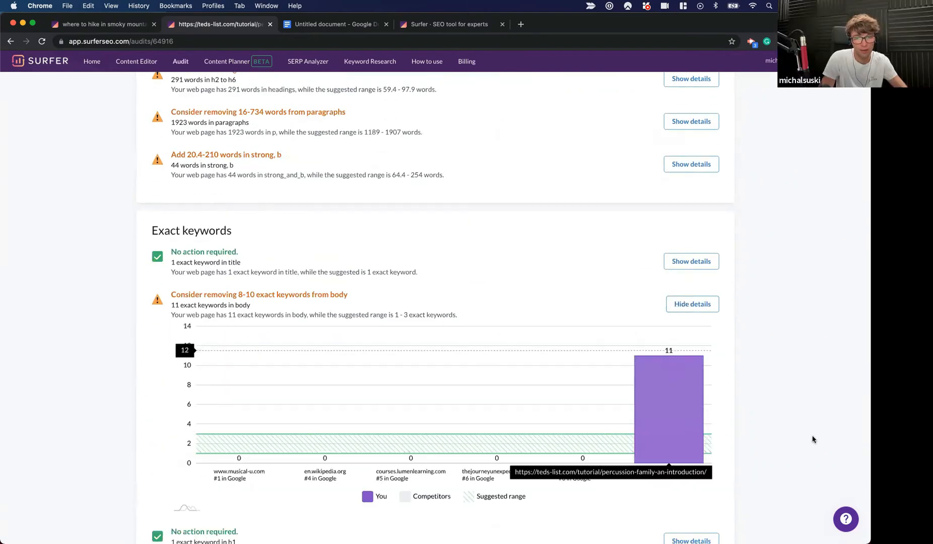
scroll(809, 431, up, 20)
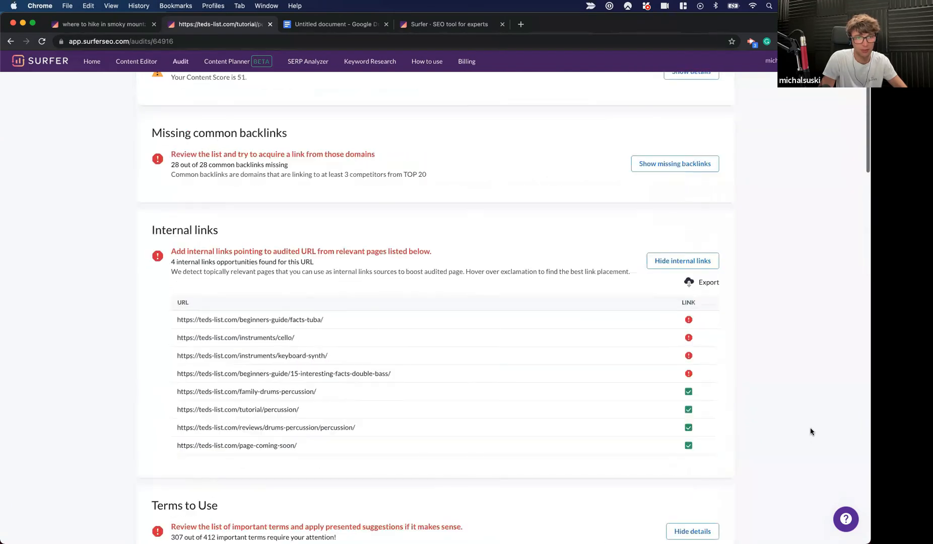
scroll(810, 431, down, 20)
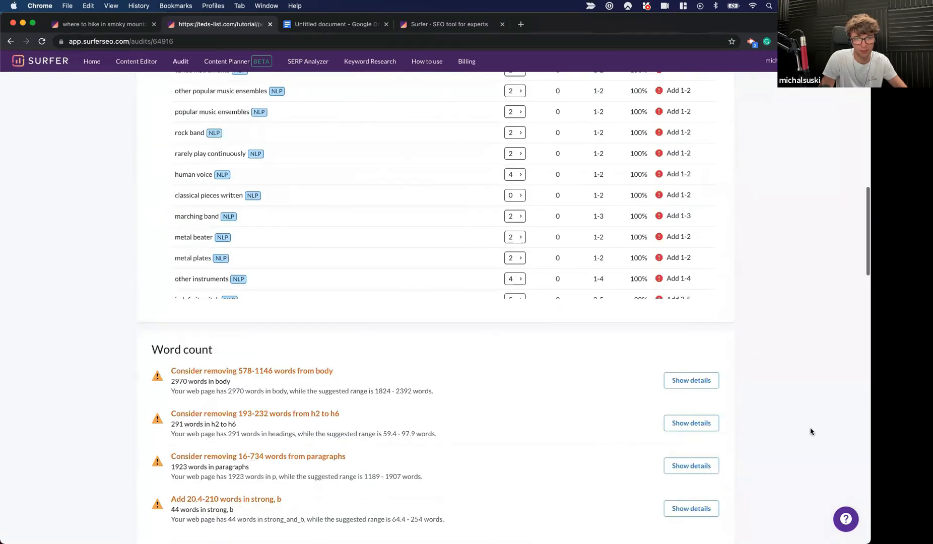
scroll(810, 431, down, 1)
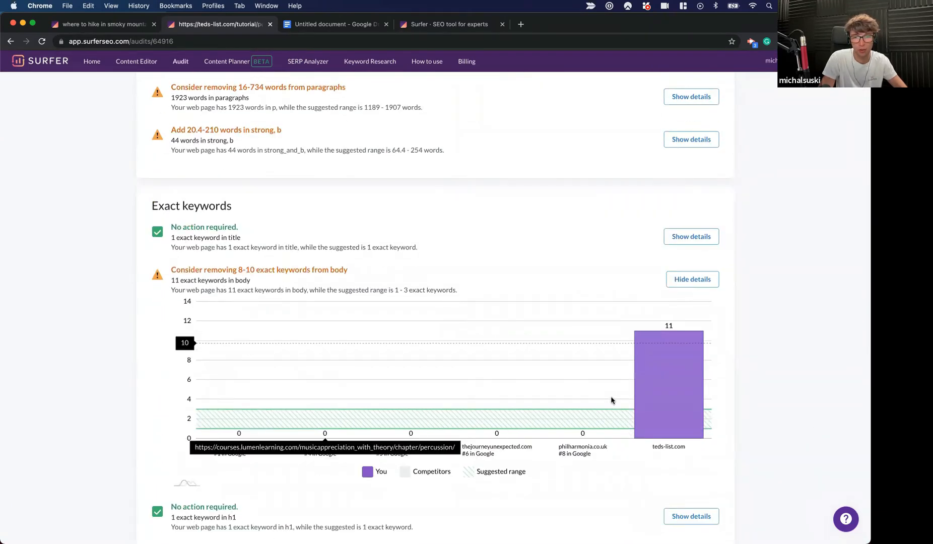
mouse_move(694, 393)
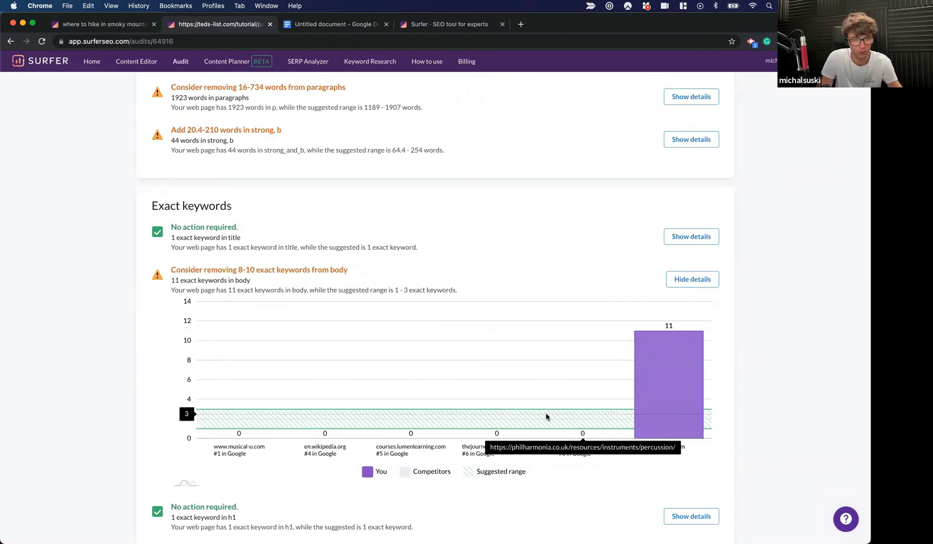
Show the competitor comparison for partial keywords per 100 words in the body.
scroll(546, 416, down, 6)
scroll(545, 416, down, 2)
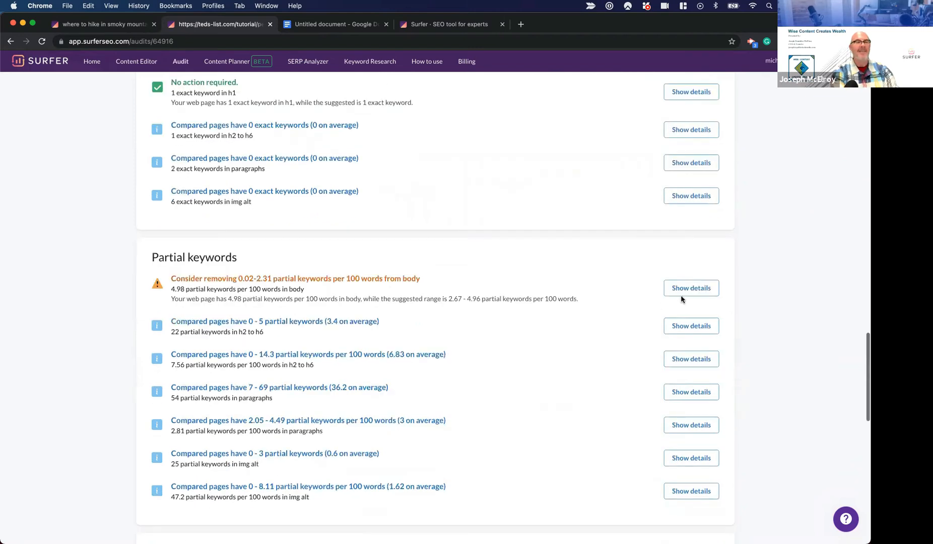
click(691, 287)
scroll(776, 407, down, 9)
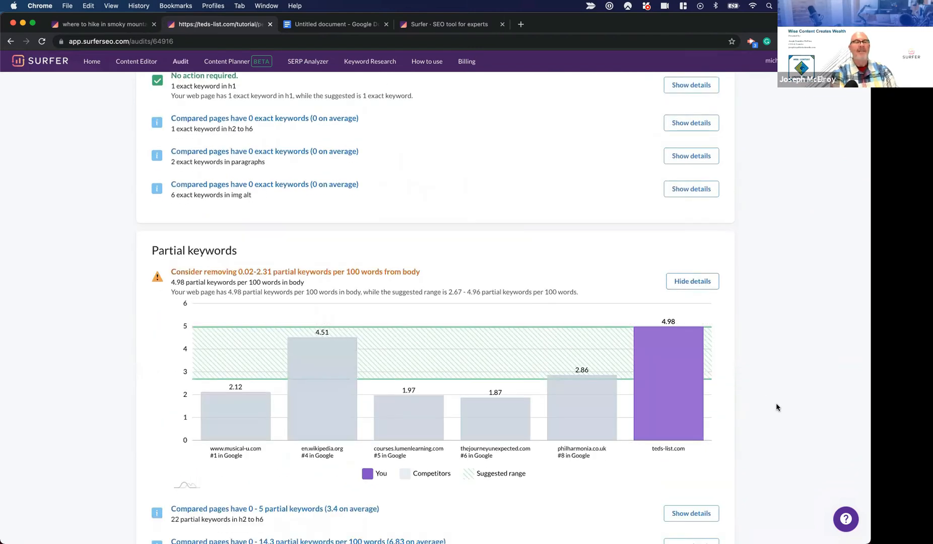
Check the Page structure details for the h1 element and the h2 to h6 elements, collapsing each after viewing.
scroll(776, 407, down, 2)
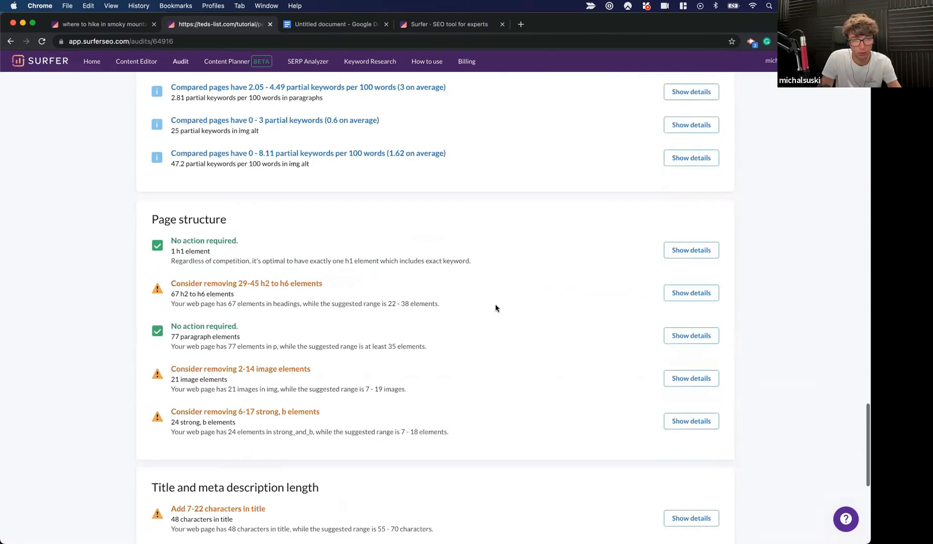
click(691, 249)
click(692, 249)
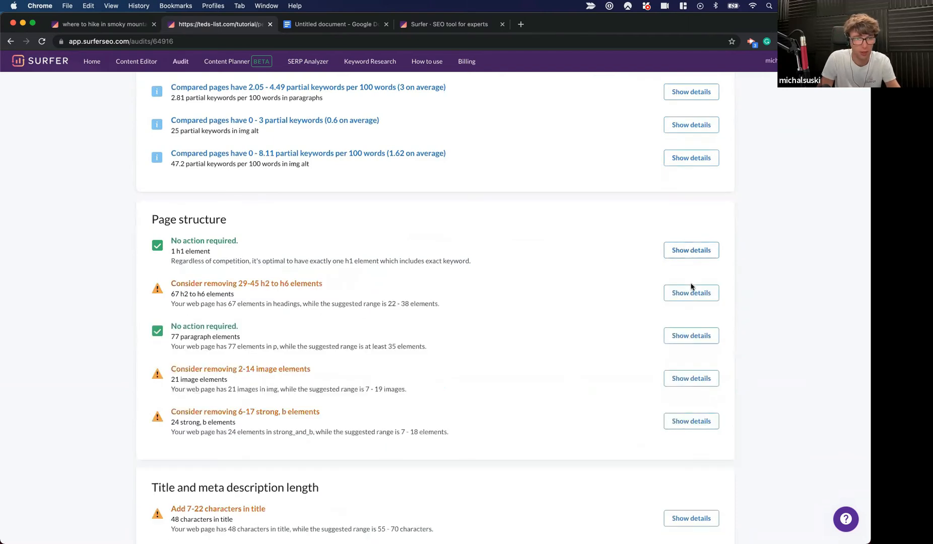
click(690, 293)
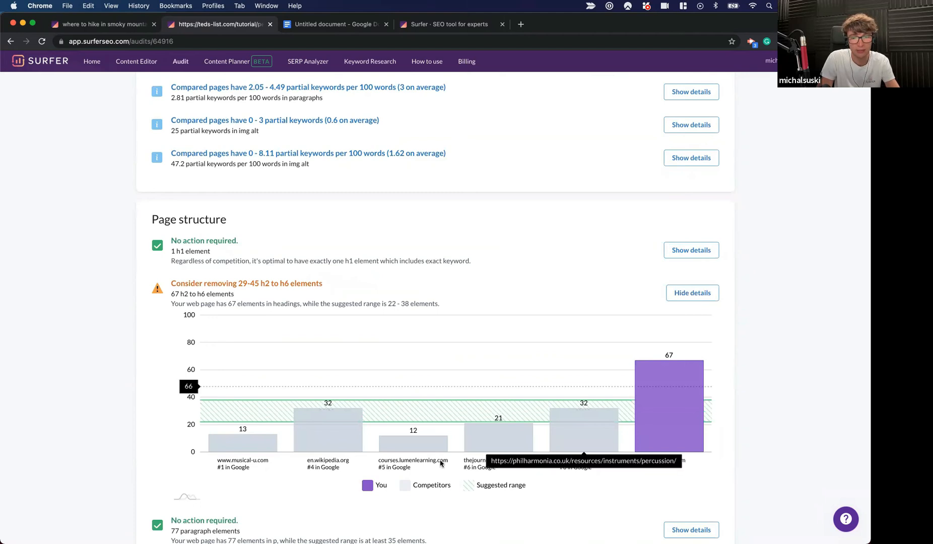
click(690, 293)
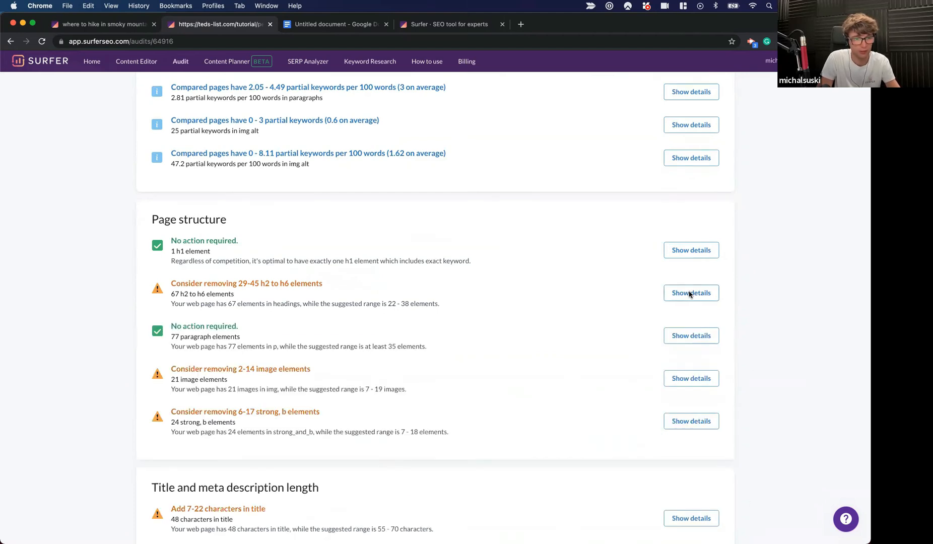
Review the title and meta description length section and compare the page's time to first byte and load time with competitors.
scroll(689, 294, down, 4)
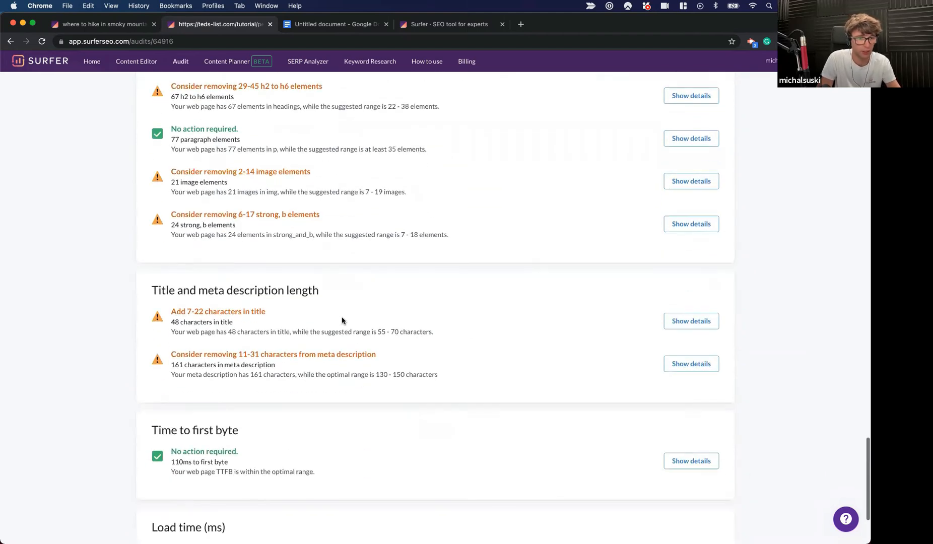
scroll(343, 363, down, 3)
scroll(337, 376, down, 1)
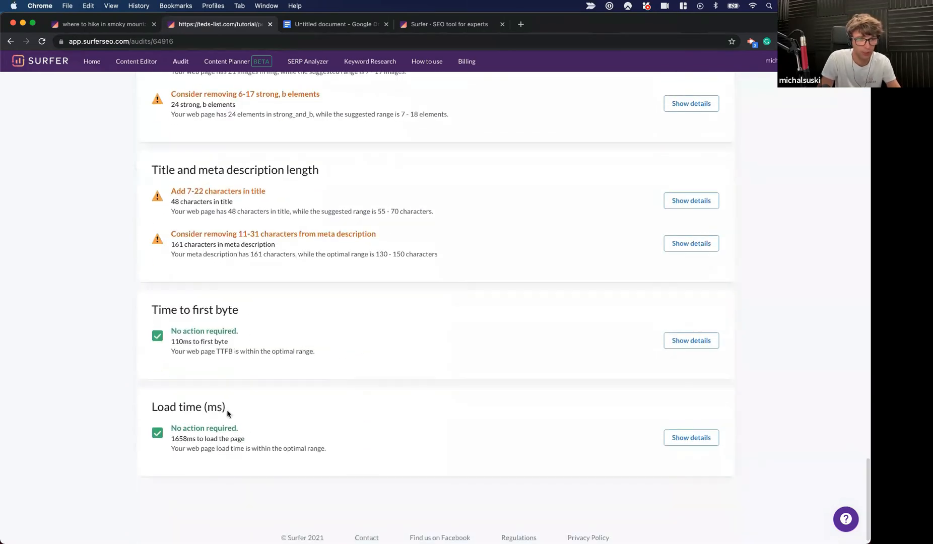
click(669, 340)
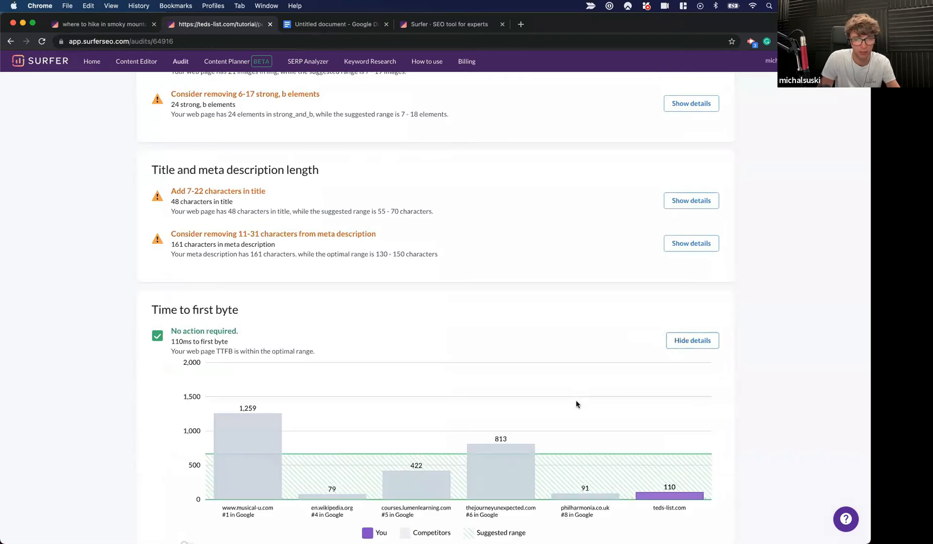
scroll(575, 399, down, 3)
click(691, 262)
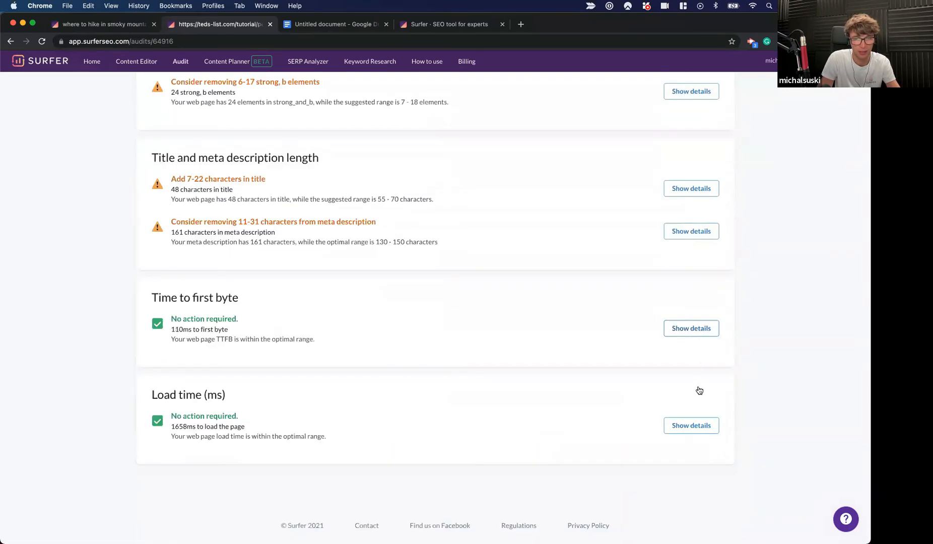
click(703, 429)
scroll(760, 427, down, 4)
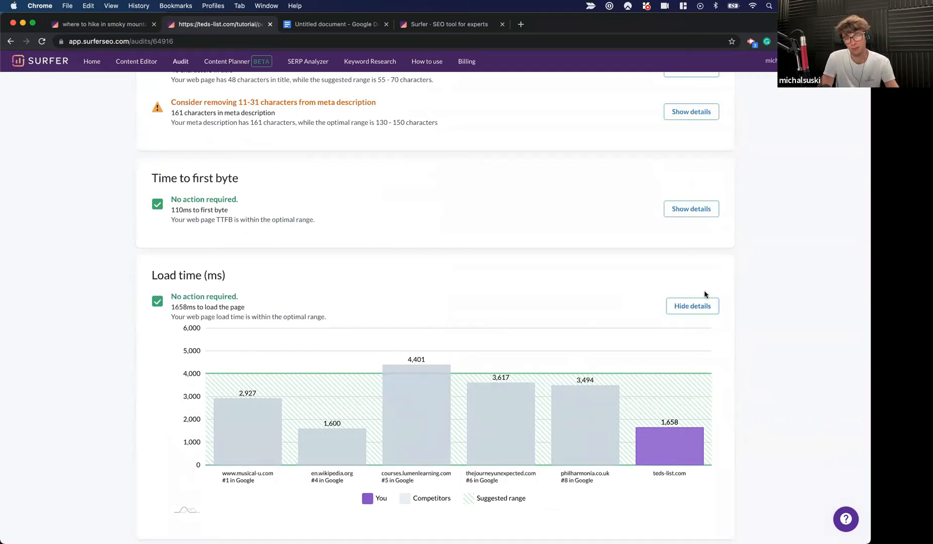
Return to Page structure, highlight the image elements recommendation and show its competitor comparison.
scroll(703, 293, up, 15)
scroll(703, 293, down, 20)
scroll(704, 293, down, 8)
scroll(703, 294, up, 7)
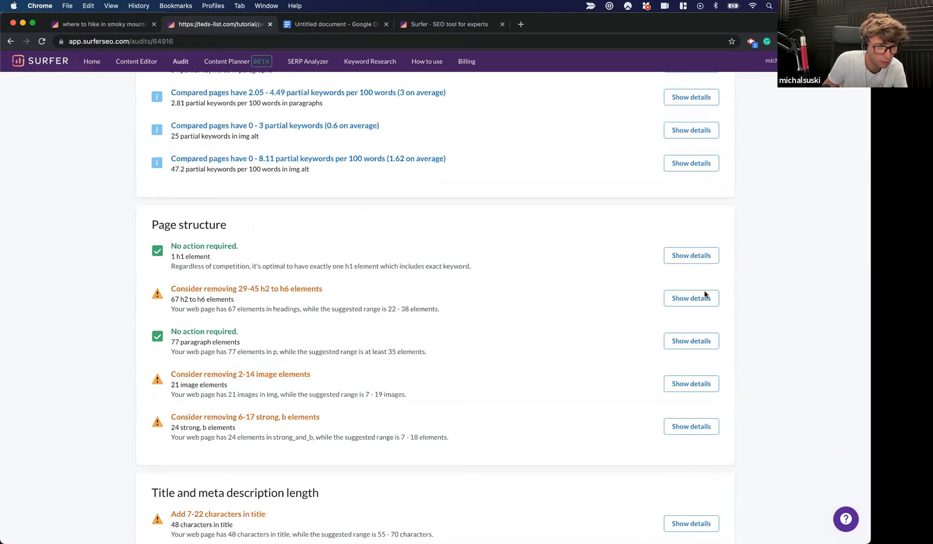
triple_click(276, 373)
click(689, 383)
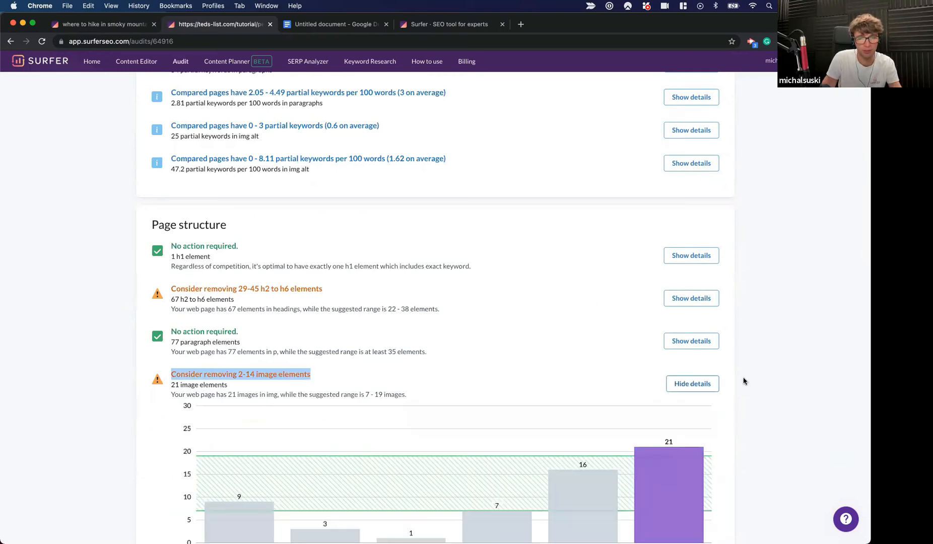
Look over the competitor comparison for image elements in Page structure and collapse its details.
scroll(743, 380, down, 3)
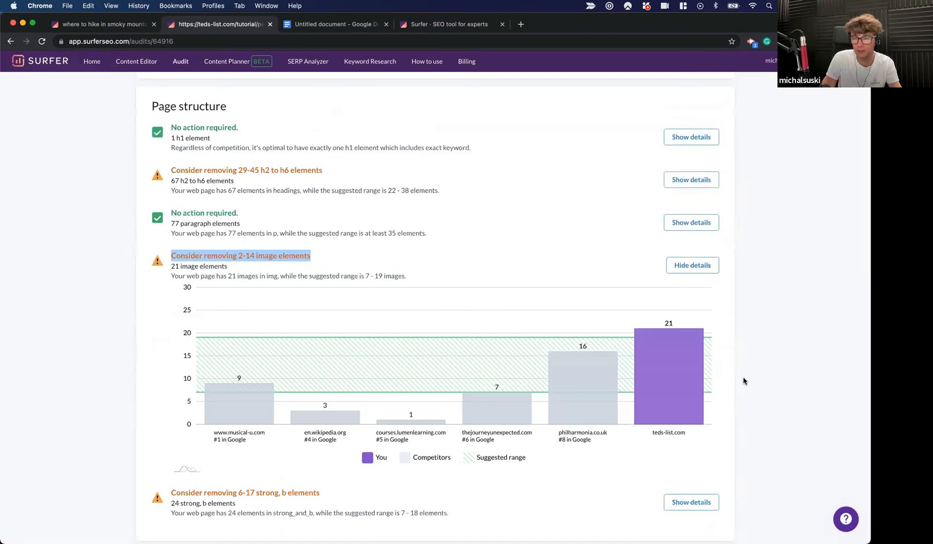
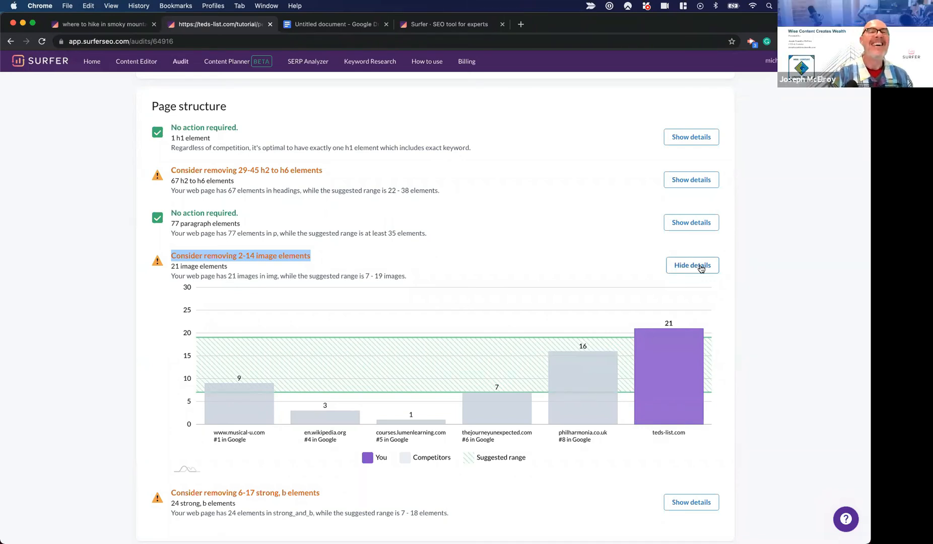
click(700, 266)
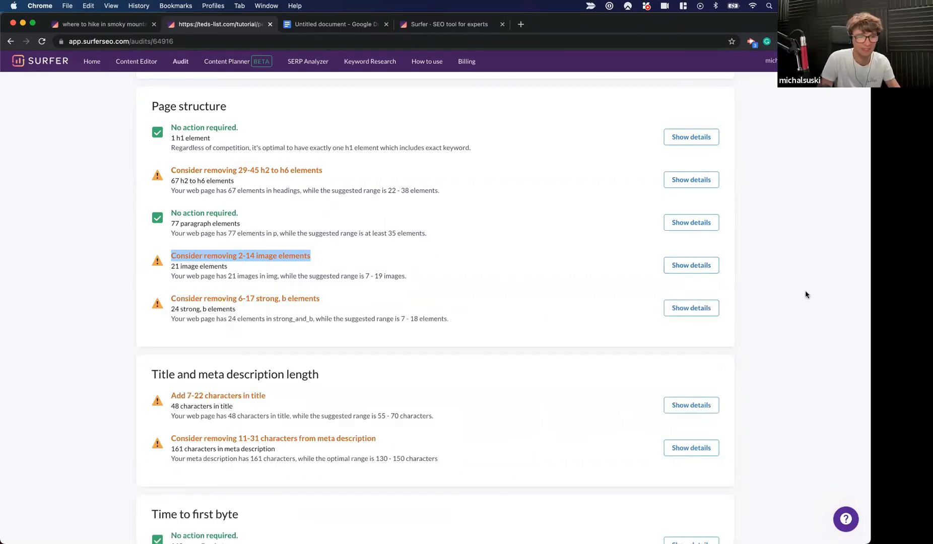
View the audit's organic competitor selection, close it unchanged, and copy the audit's shareable link.
scroll(805, 292, up, 4)
scroll(804, 294, up, 20)
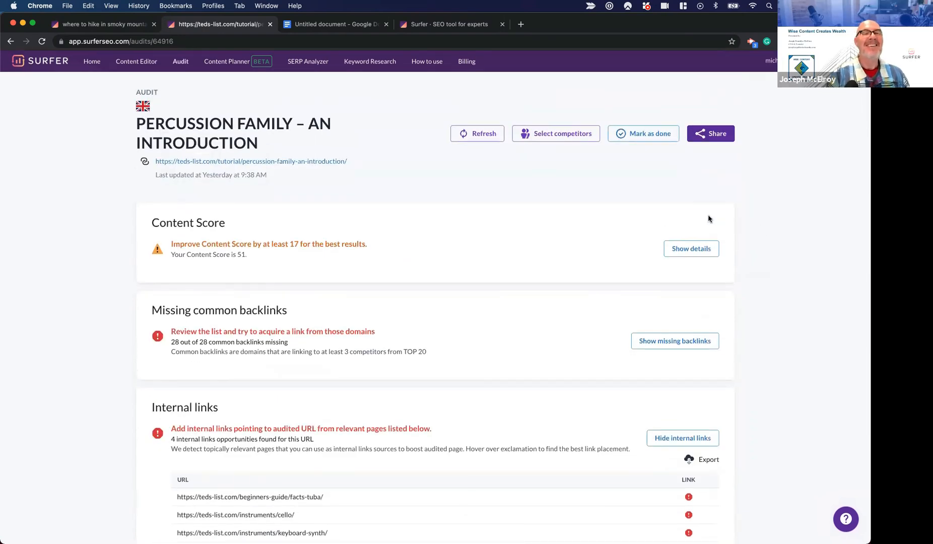
click(555, 134)
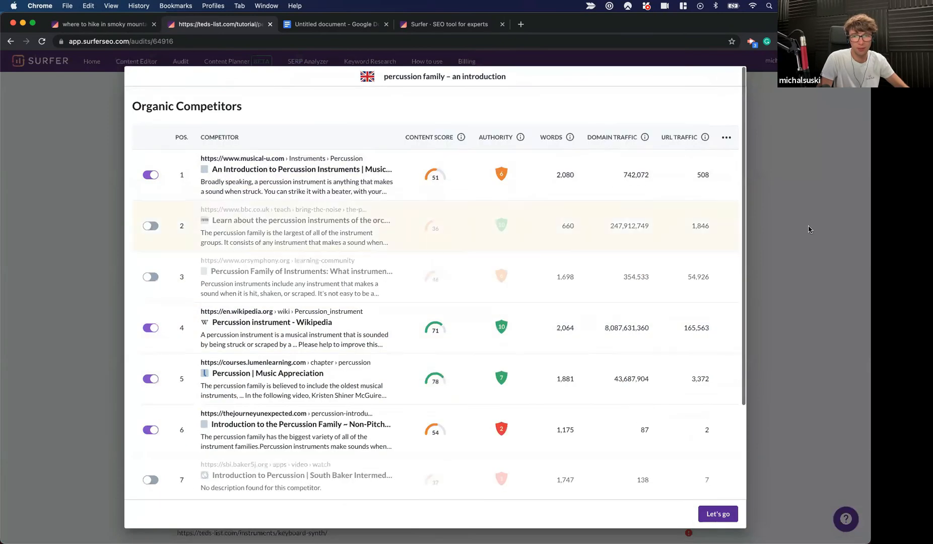
click(790, 217)
click(721, 134)
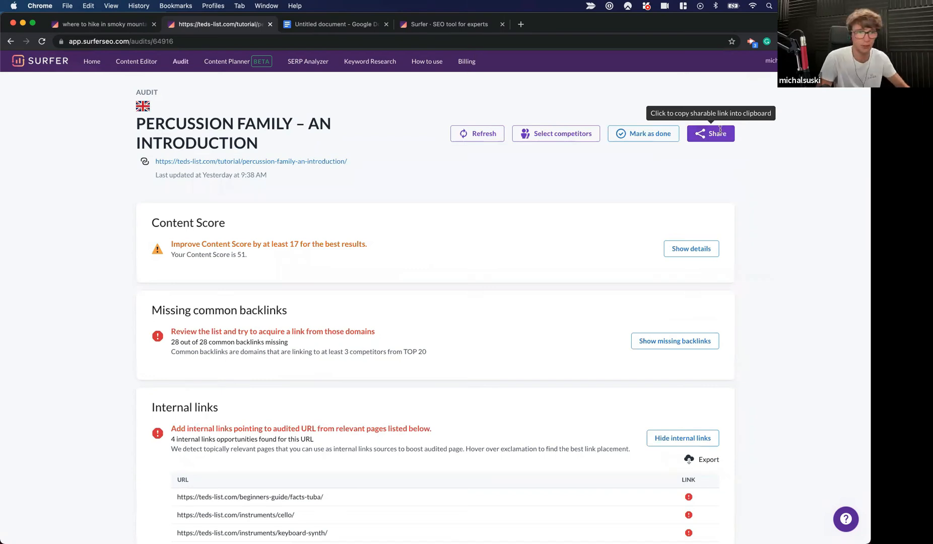
Open the existing SERP Analyzer report for "why is it hot in summer" and turn off averages in its chart.
click(308, 62)
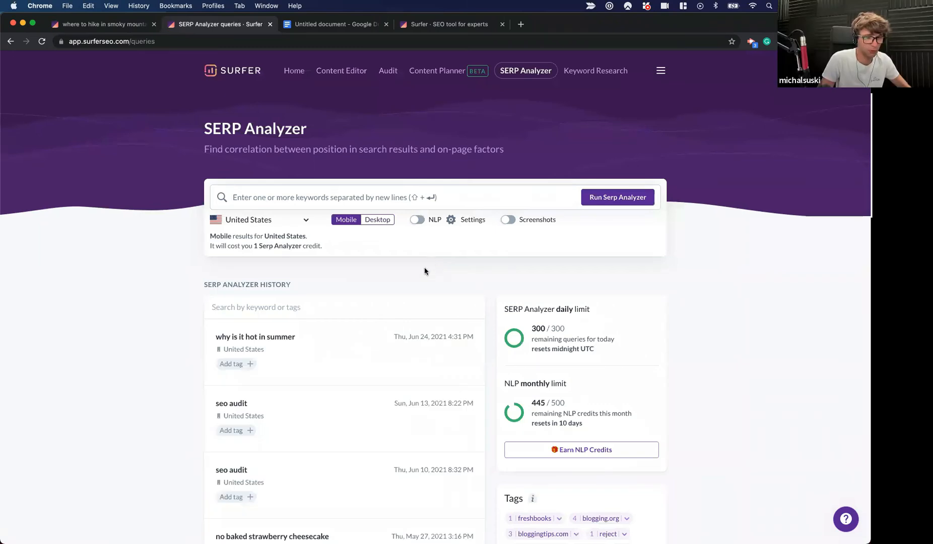
click(332, 352)
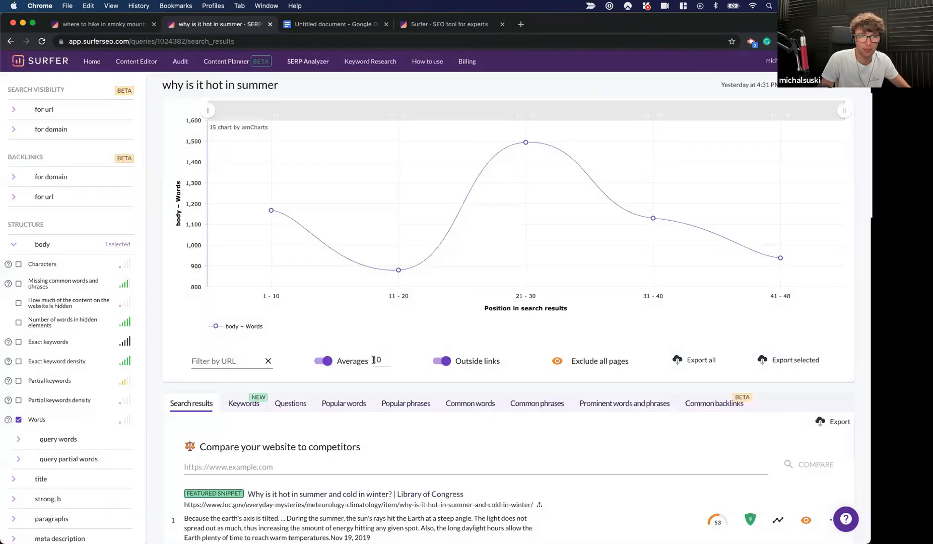
click(326, 361)
Hide the body words series, view the chart of exact keywords in the meta description, and clear that factor.
scroll(75, 353, down, 5)
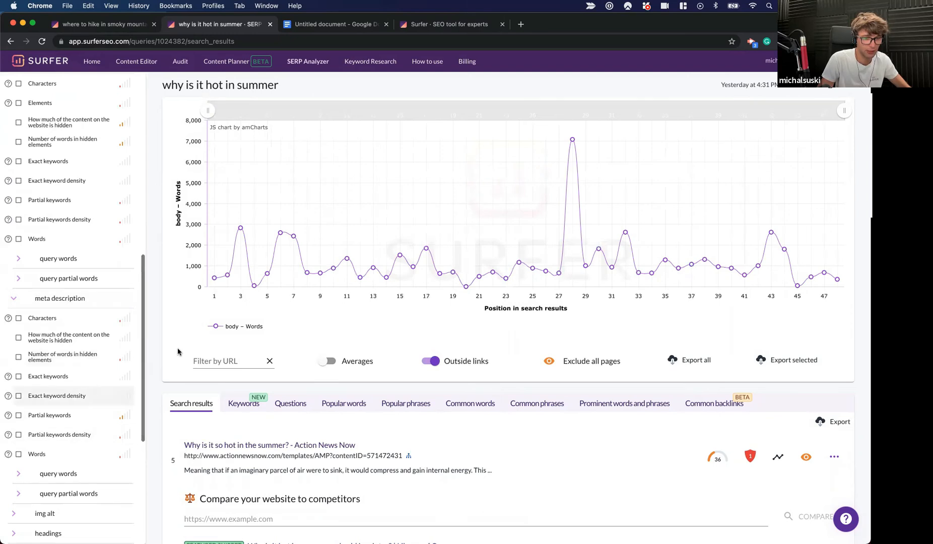
click(215, 328)
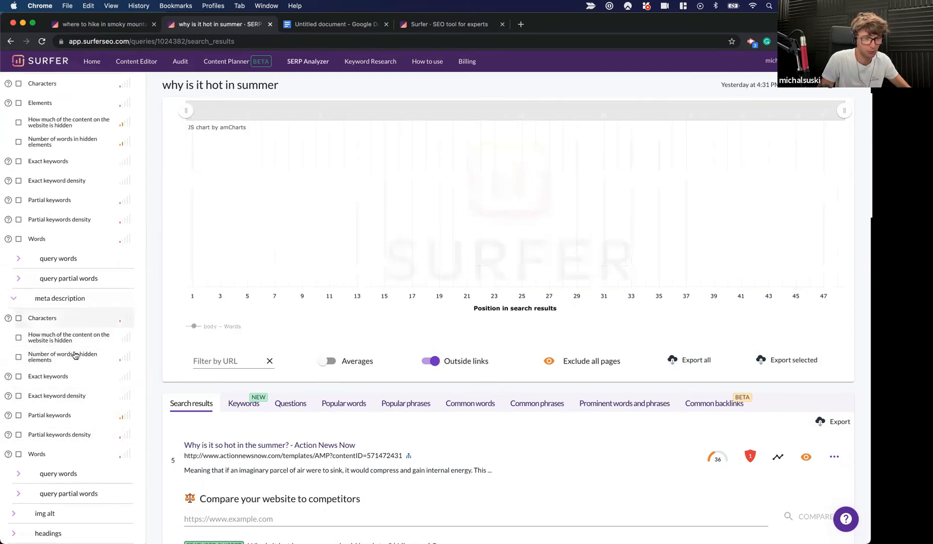
click(62, 378)
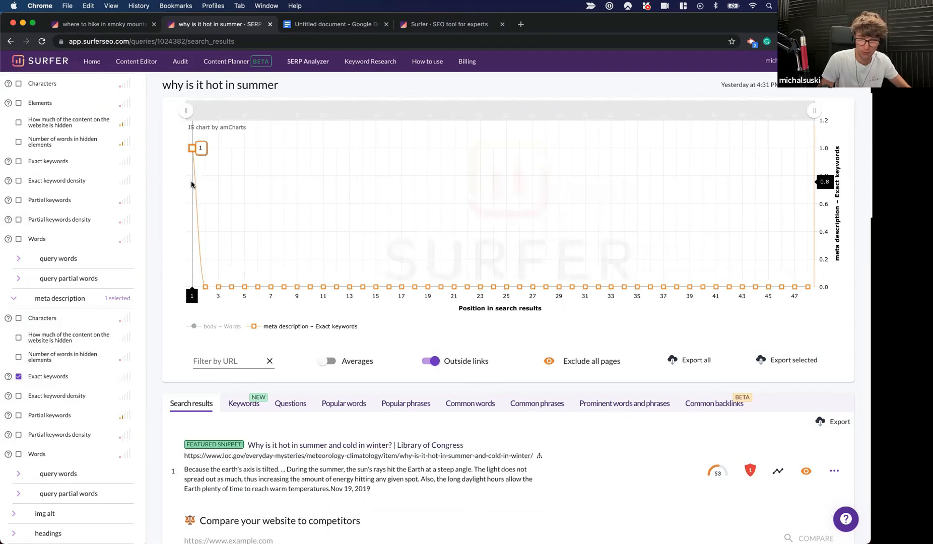
click(53, 383)
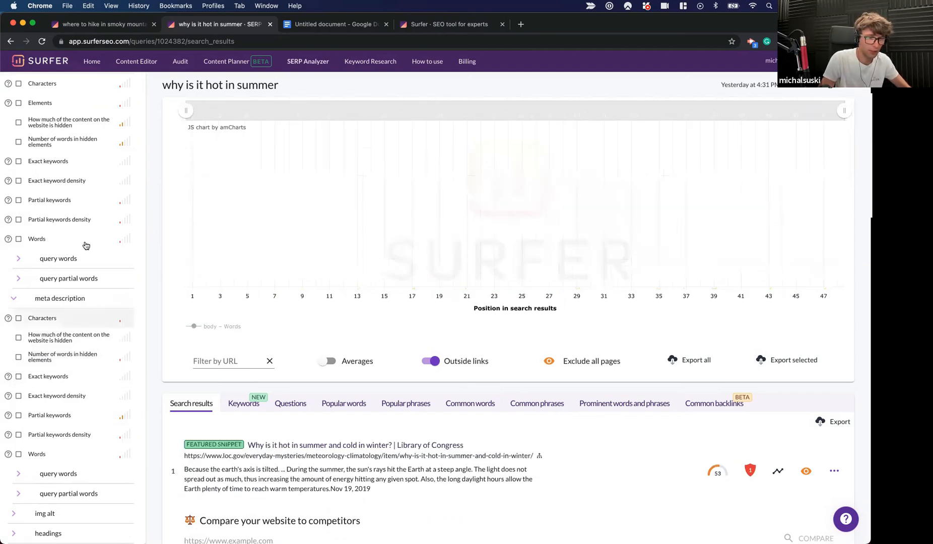
click(68, 299)
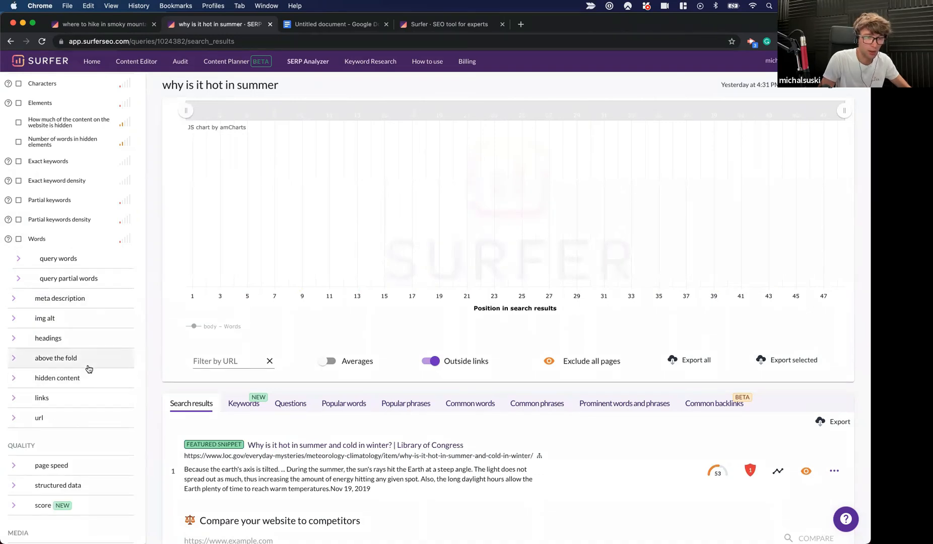
View the above the fold charts for partial keywords and exact keywords, clearing each factor after viewing.
click(88, 367)
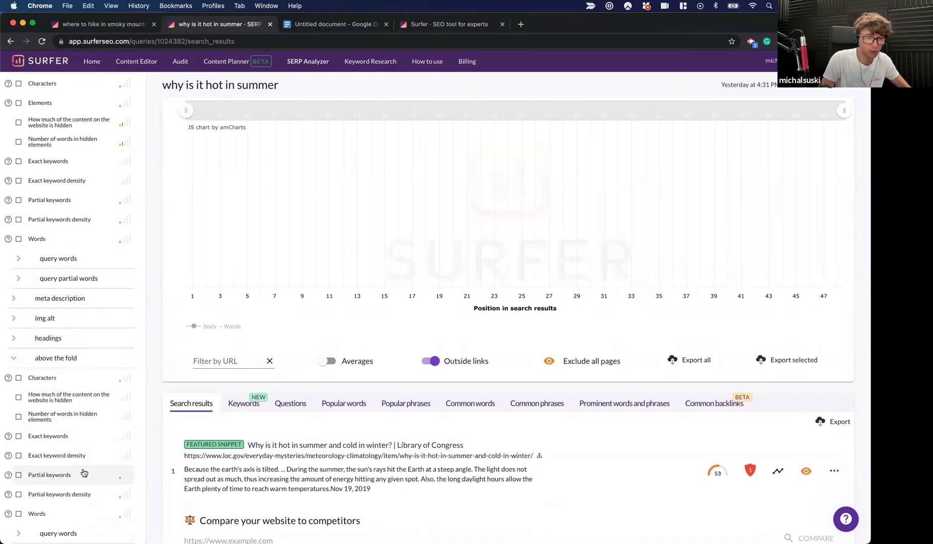
click(84, 473)
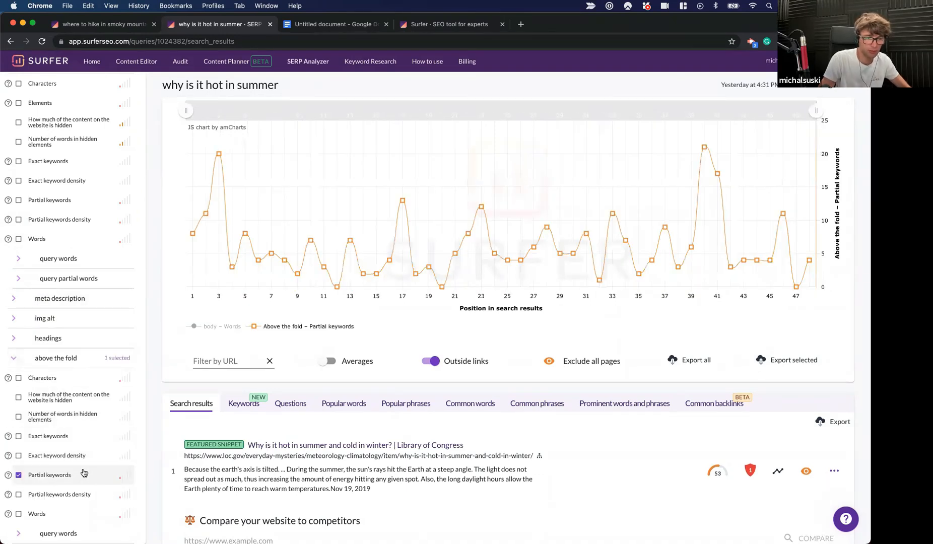
click(84, 473)
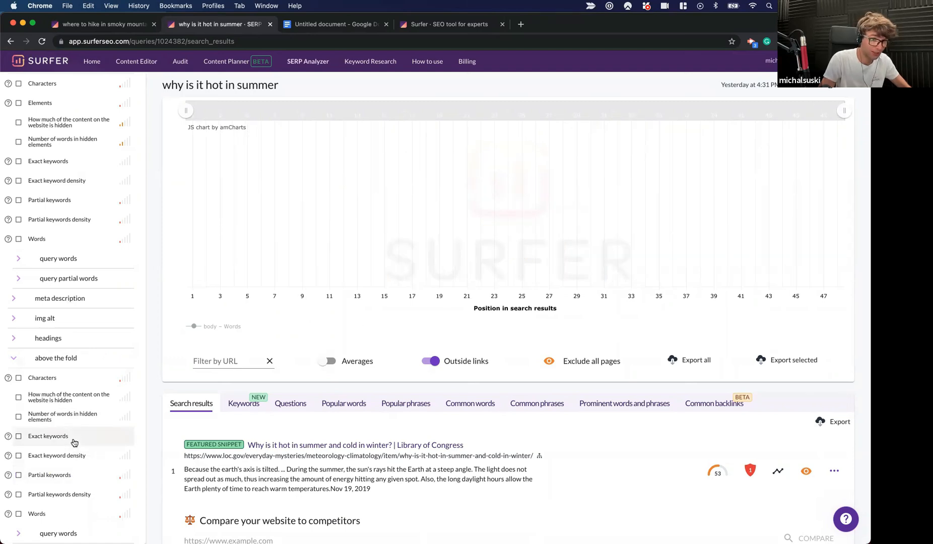
click(74, 441)
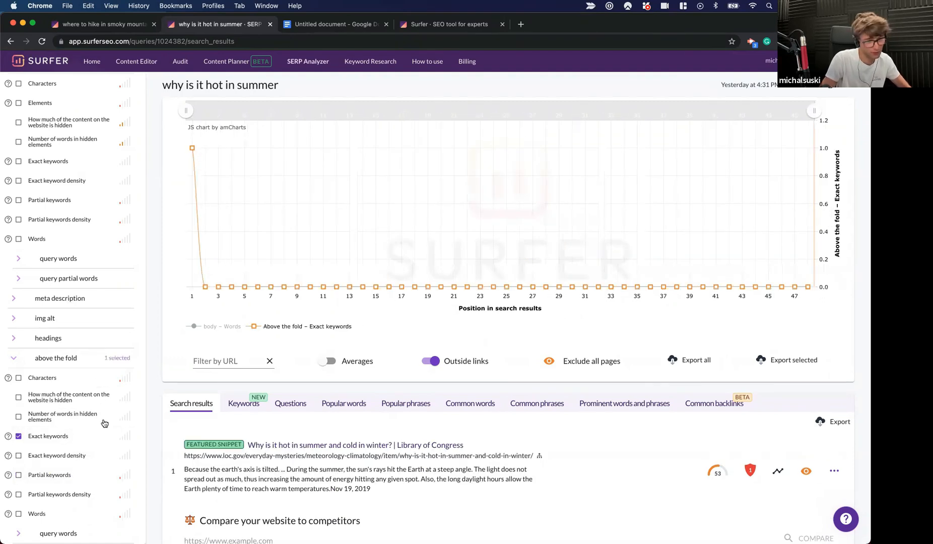
click(80, 439)
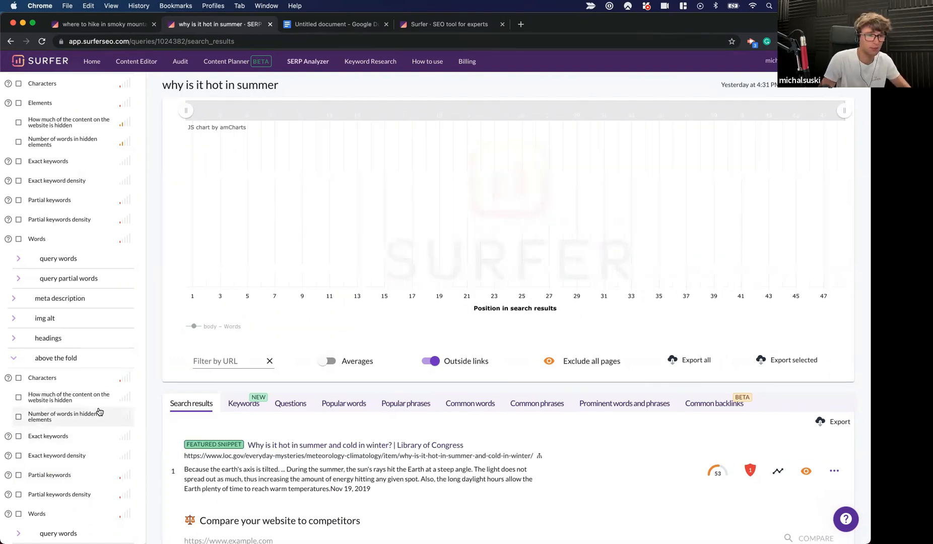
Look through the remaining structure and quality factors, expanding the page speed metrics and collapsing them after viewing.
scroll(104, 383, down, 5)
scroll(104, 364, down, 3)
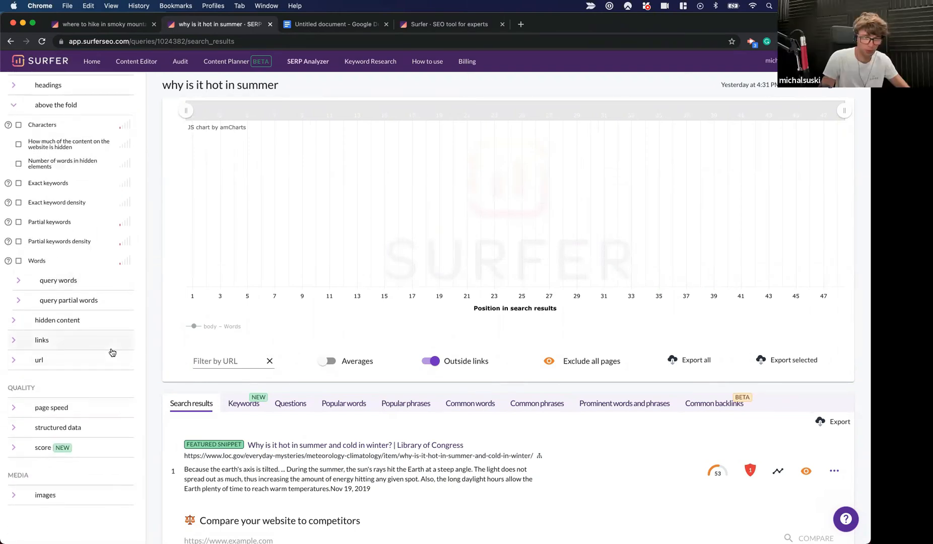
scroll(115, 260, up, 6)
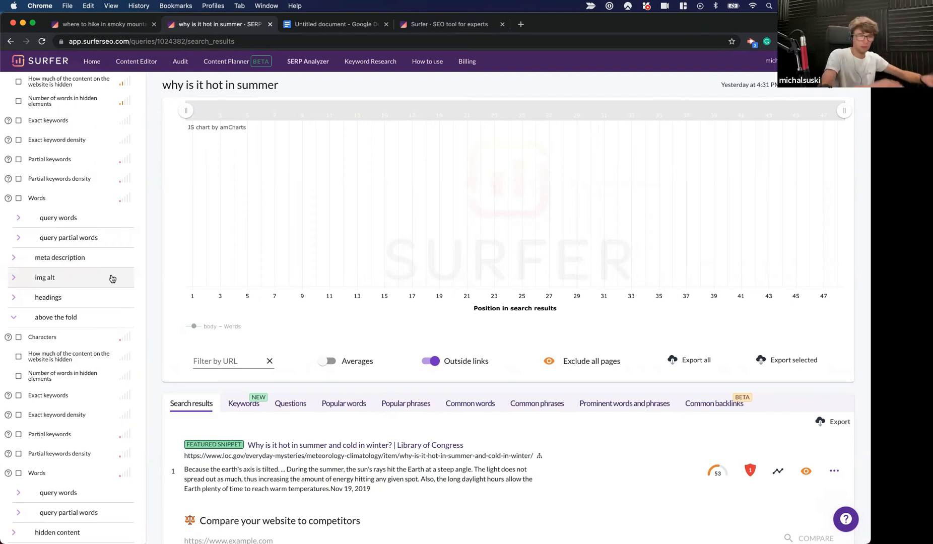
scroll(109, 303, down, 2)
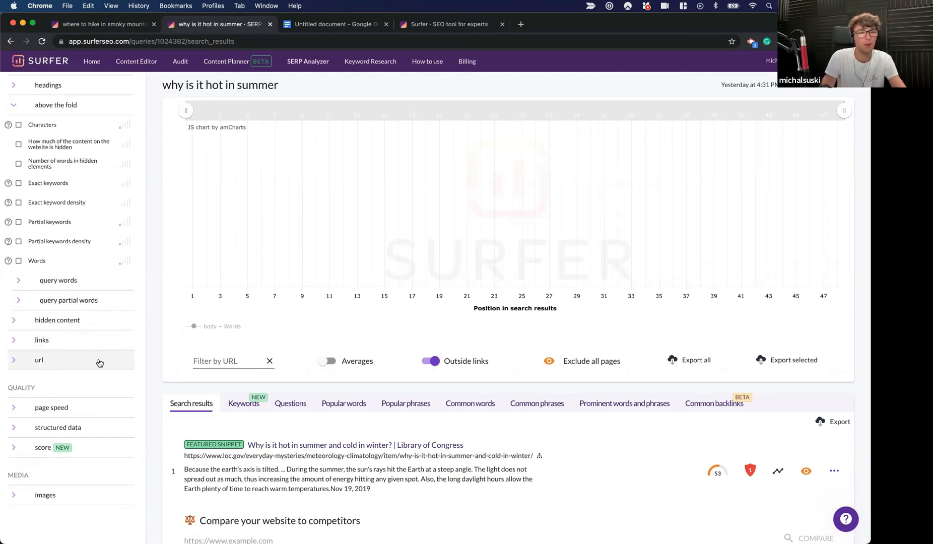
click(85, 416)
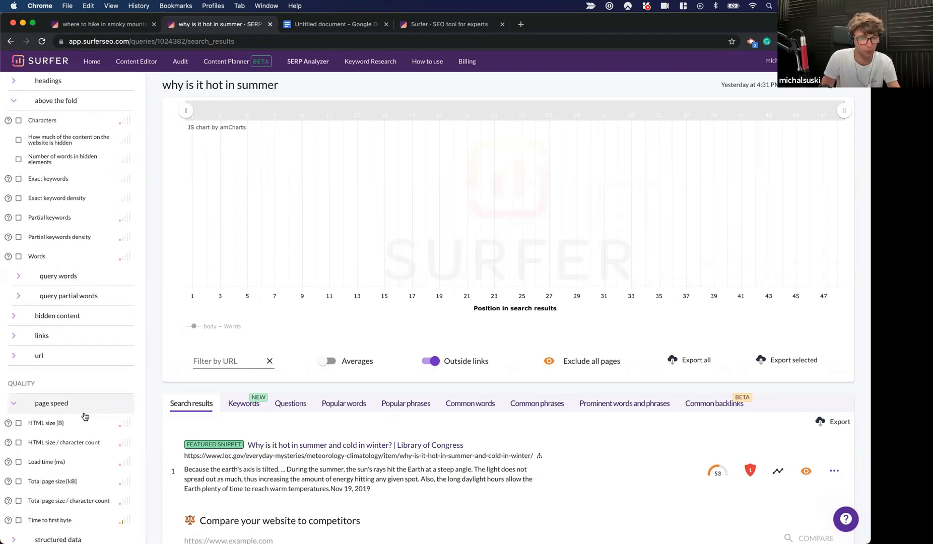
scroll(87, 352, down, 5)
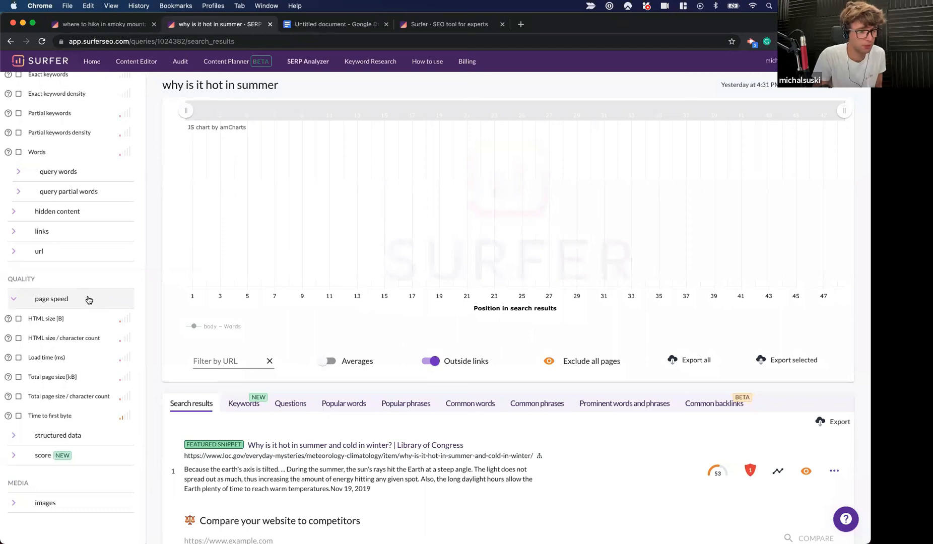
click(88, 300)
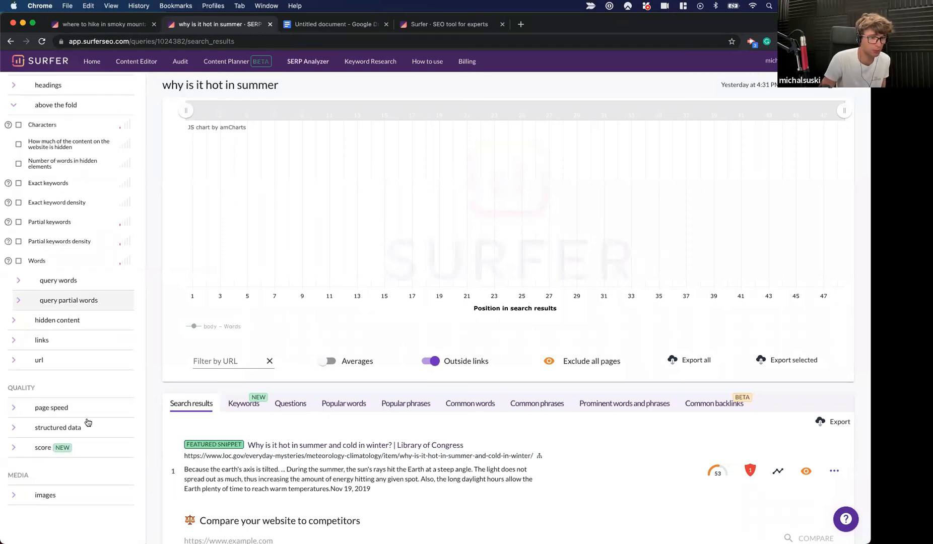
Plot the content score against position in search results and clear it after viewing.
click(85, 448)
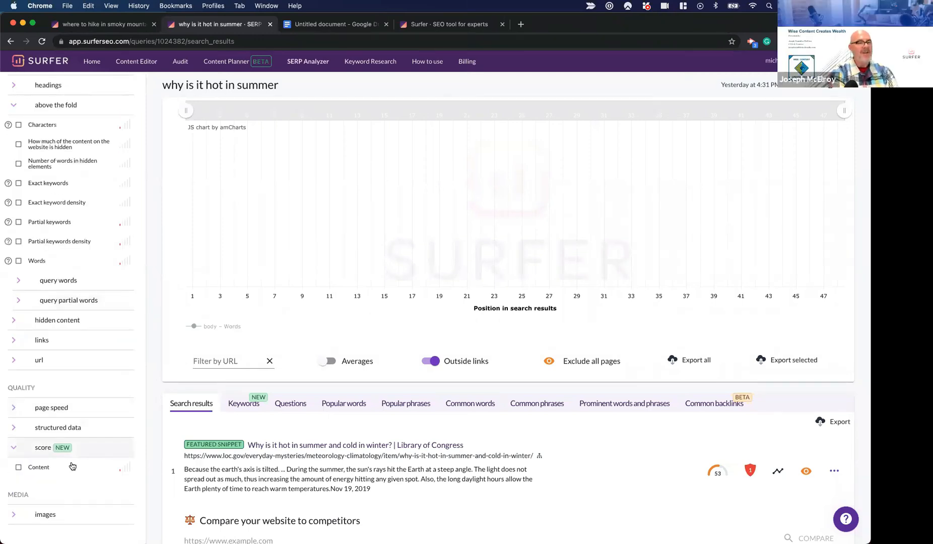
click(54, 471)
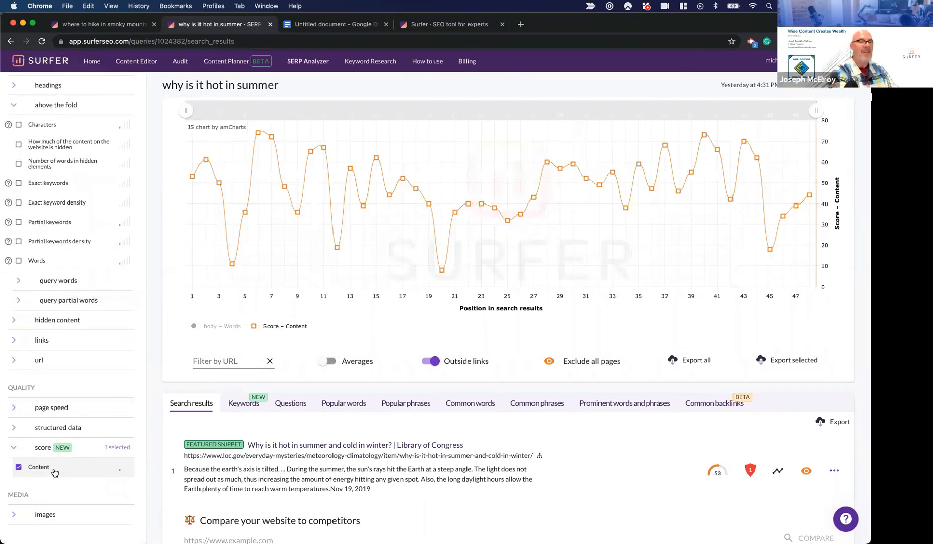
click(54, 472)
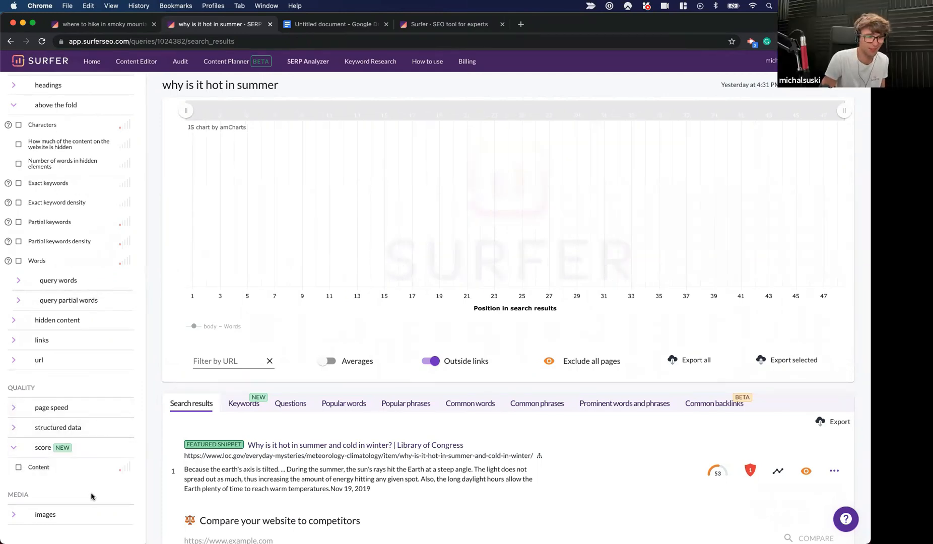
Plot the number of image elements from the media factors and clear it after viewing.
scroll(64, 514, down, 1)
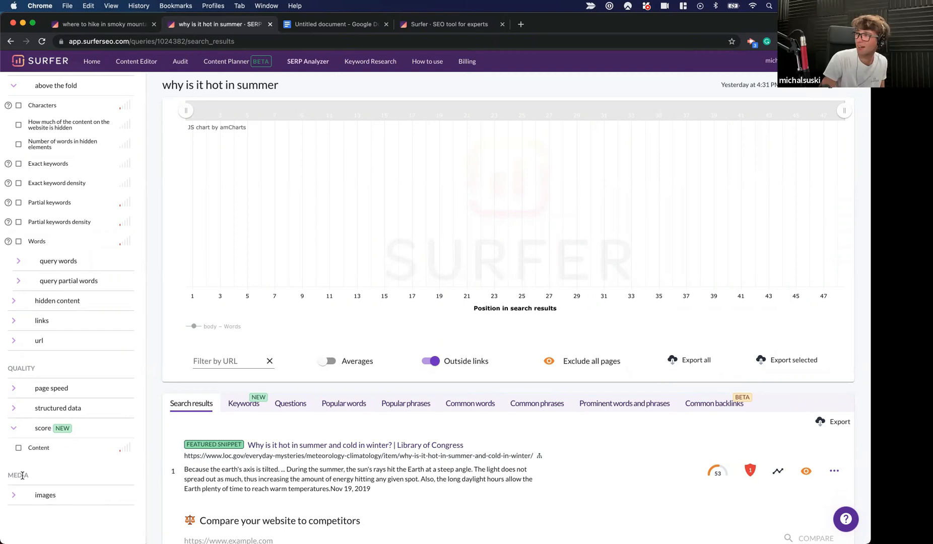
click(40, 494)
scroll(45, 498, down, 2)
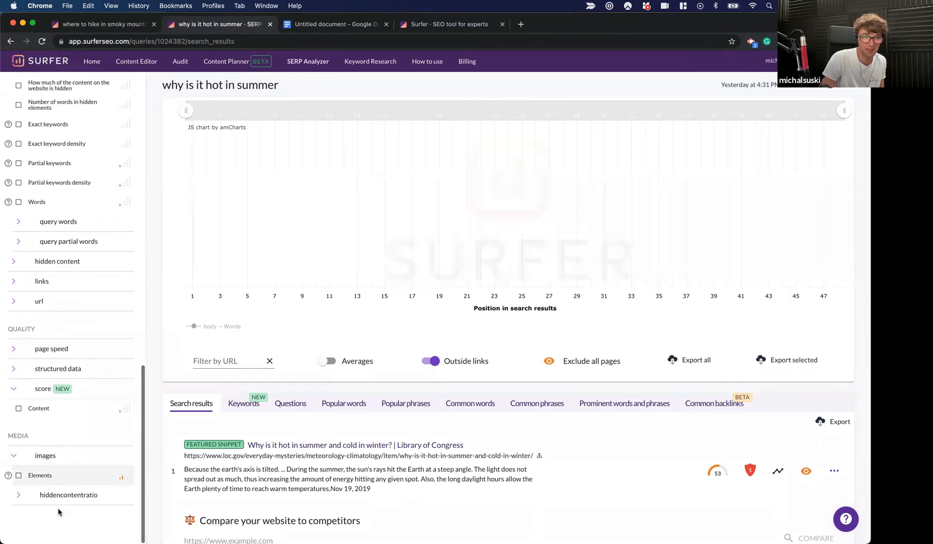
click(60, 480)
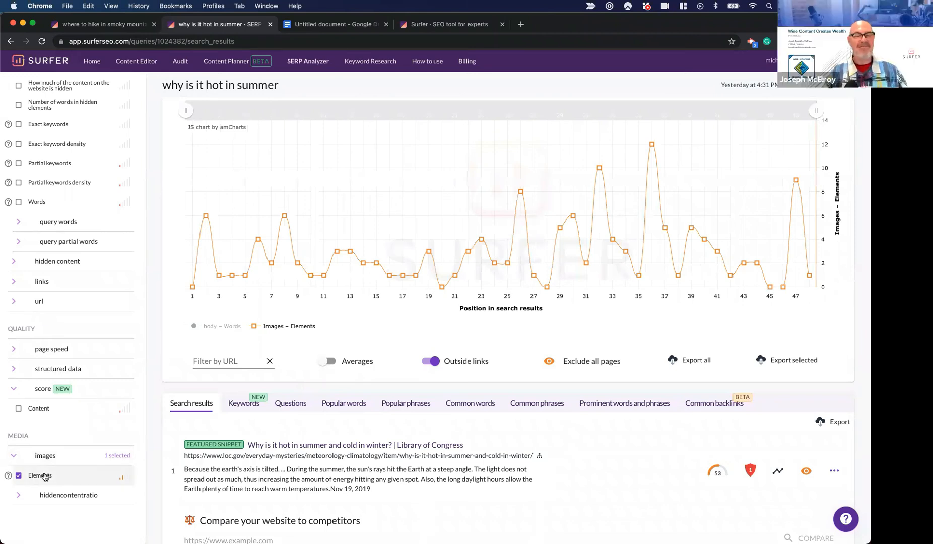
click(44, 476)
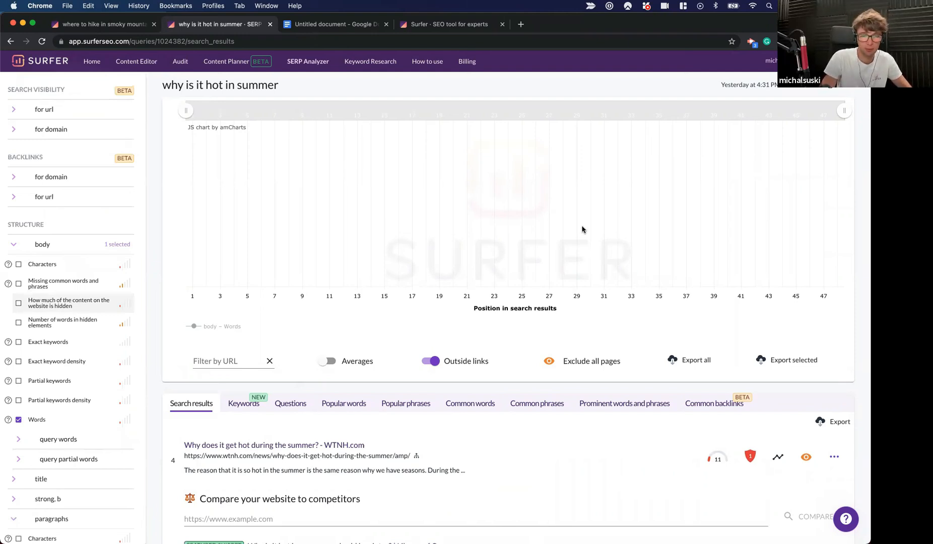
Open the content outline for the Quora result at position 3 and browse through the outlines of the following competitors.
scroll(591, 292, down, 10)
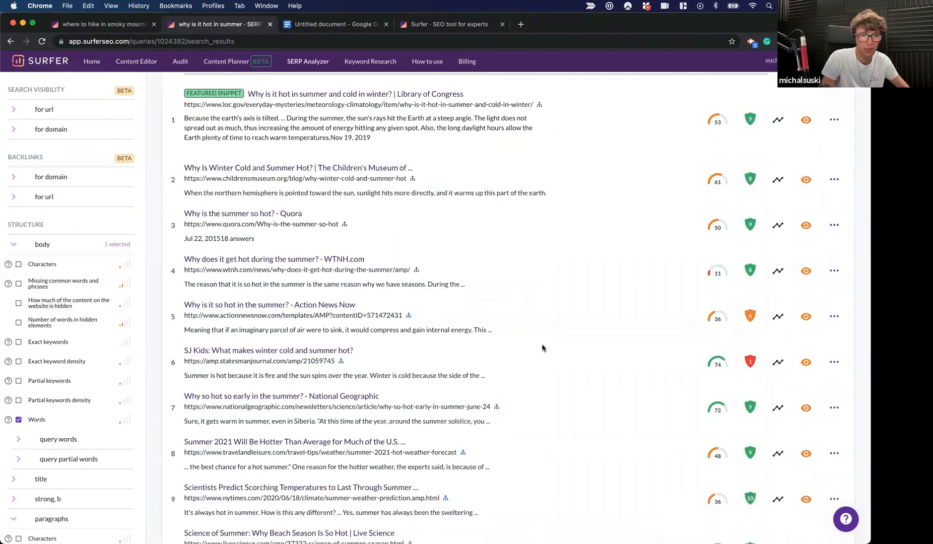
click(834, 225)
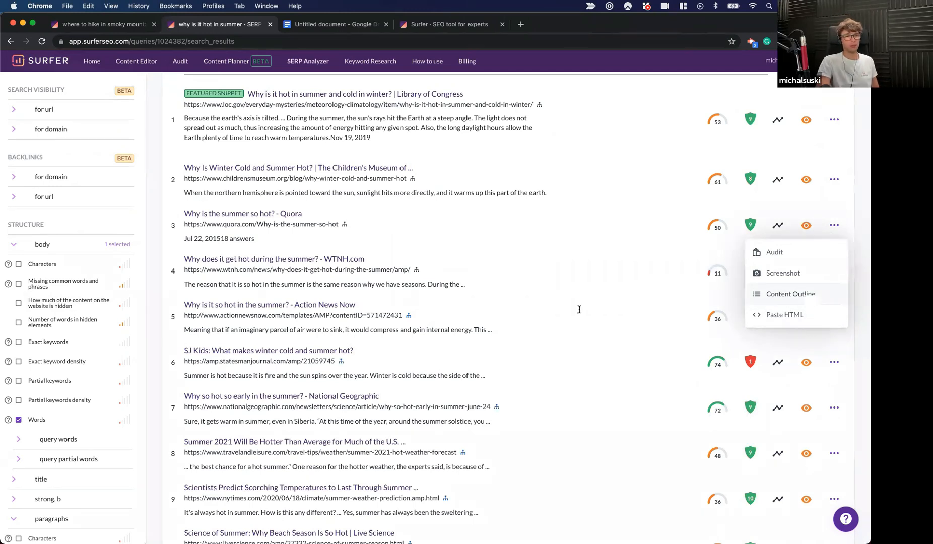
key(Right)
key(Right)
key(Right)
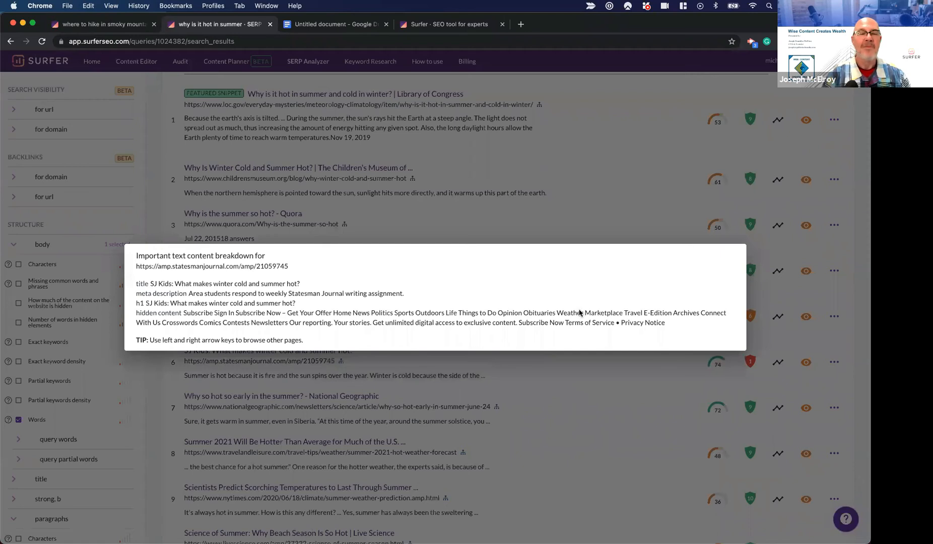
key(Right)
key(Right)
key(Right)
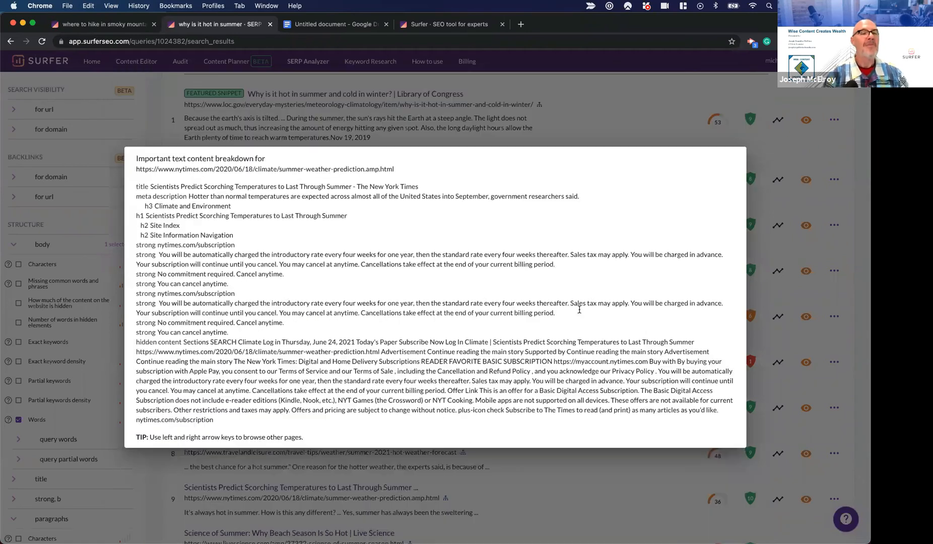
Browse the content outlines of the remaining competitors through the House Beautiful and Washington Post pages and close the breakdown.
key(Right)
key(Right)
key(Right)
key(Right)
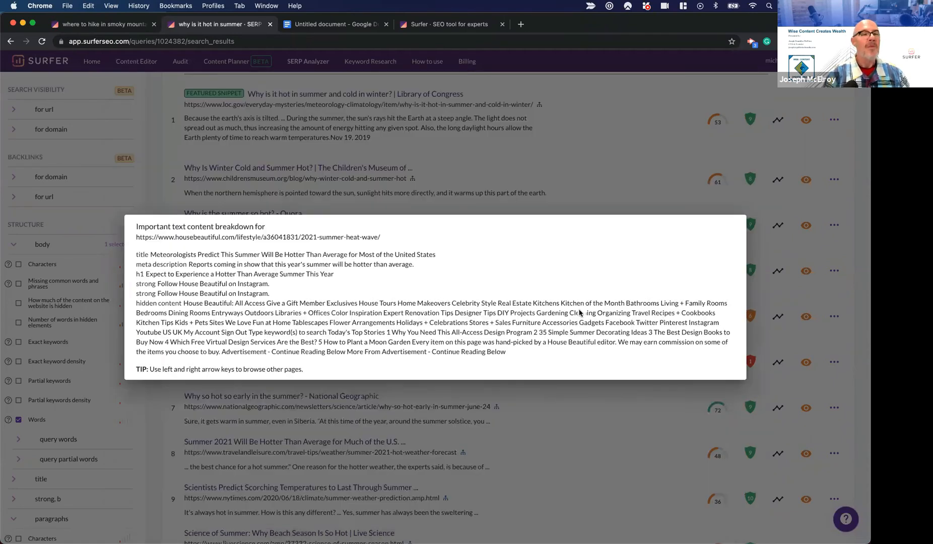
key(Right)
key(Right)
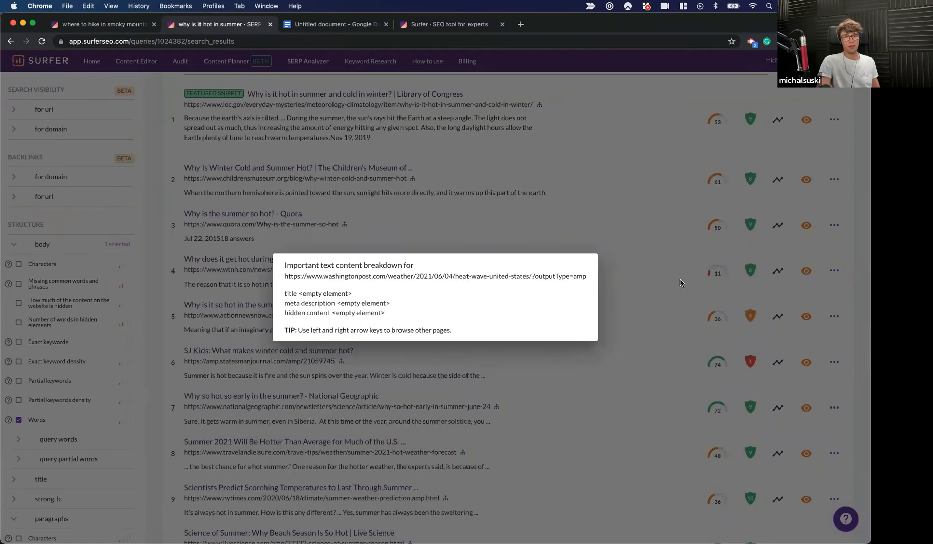
click(674, 325)
Look through the common ranked keywords and the similar questions for the analyzed query.
scroll(469, 251, down, 7)
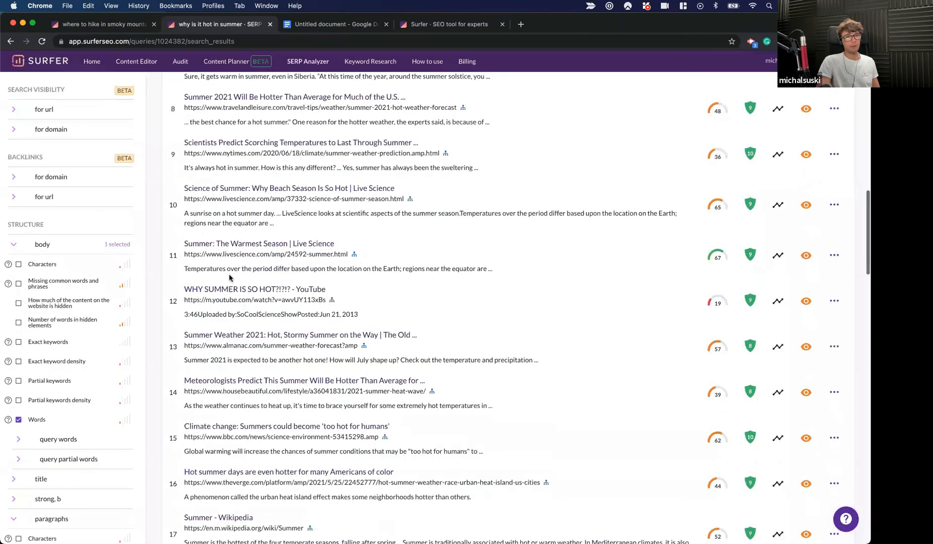
scroll(229, 276, up, 14)
scroll(317, 457, down, 12)
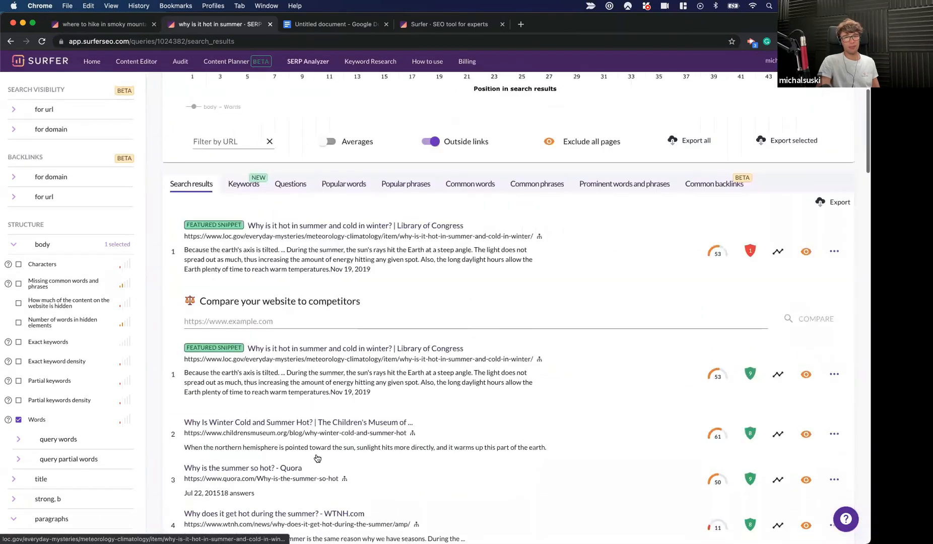
scroll(317, 458, up, 10)
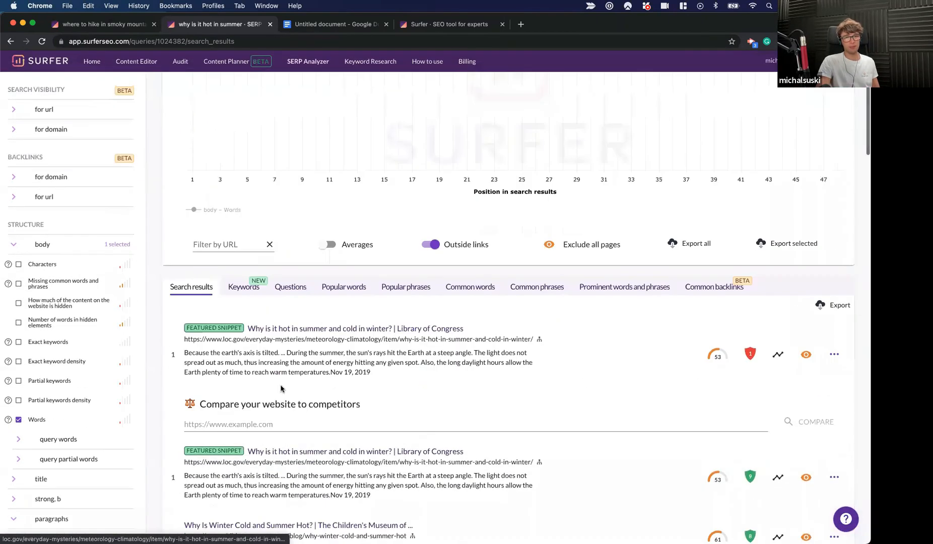
click(240, 288)
scroll(432, 378, down, 3)
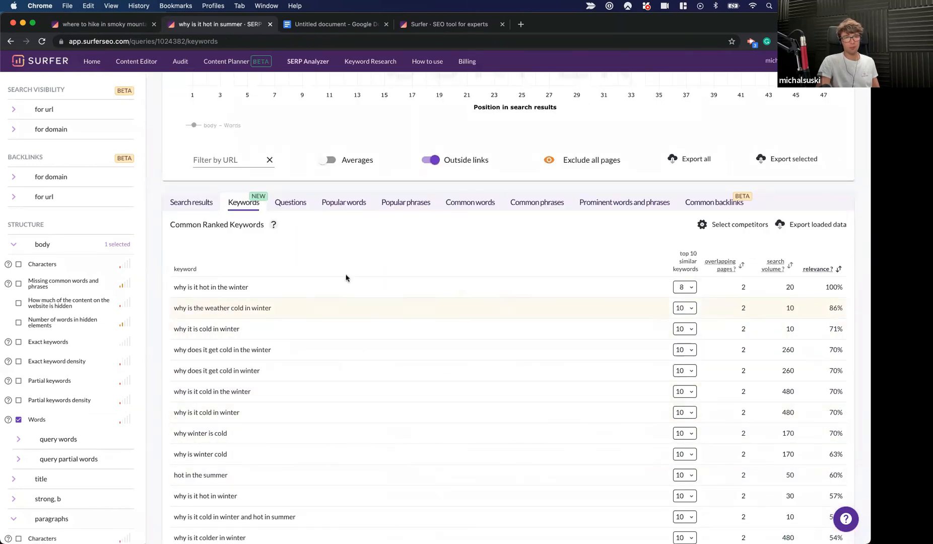
click(292, 204)
scroll(335, 273, down, 6)
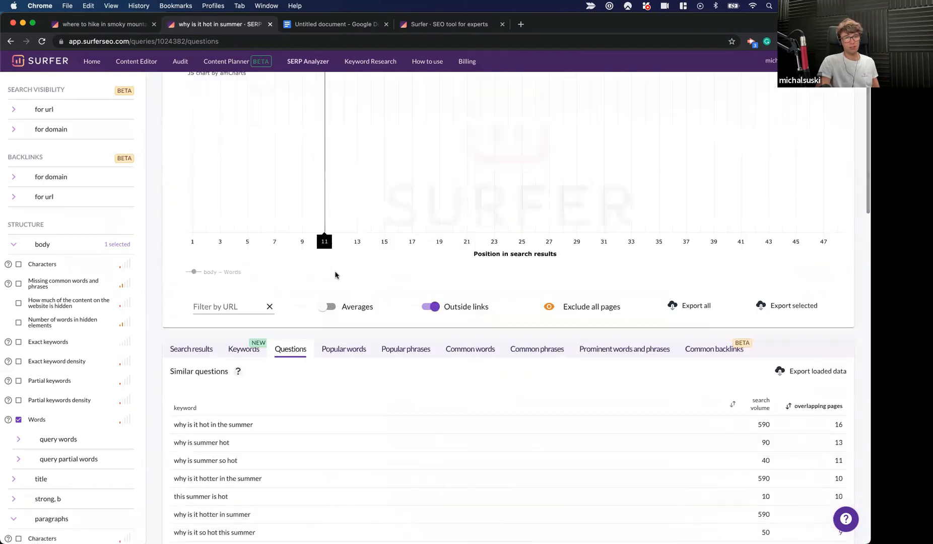
scroll(335, 274, up, 5)
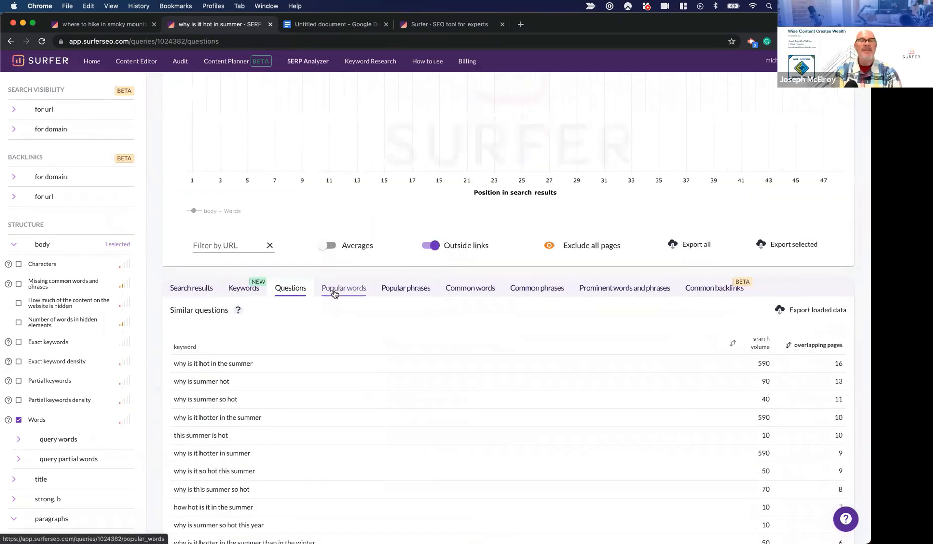
Return to the search results and inspect the structured data types of the pages ranked 5 to 8.
click(195, 288)
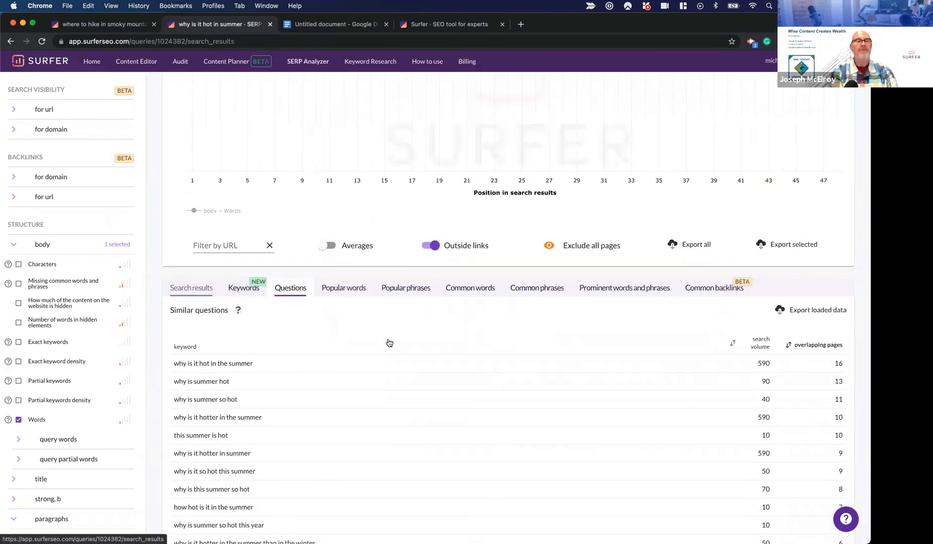
scroll(387, 340, down, 8)
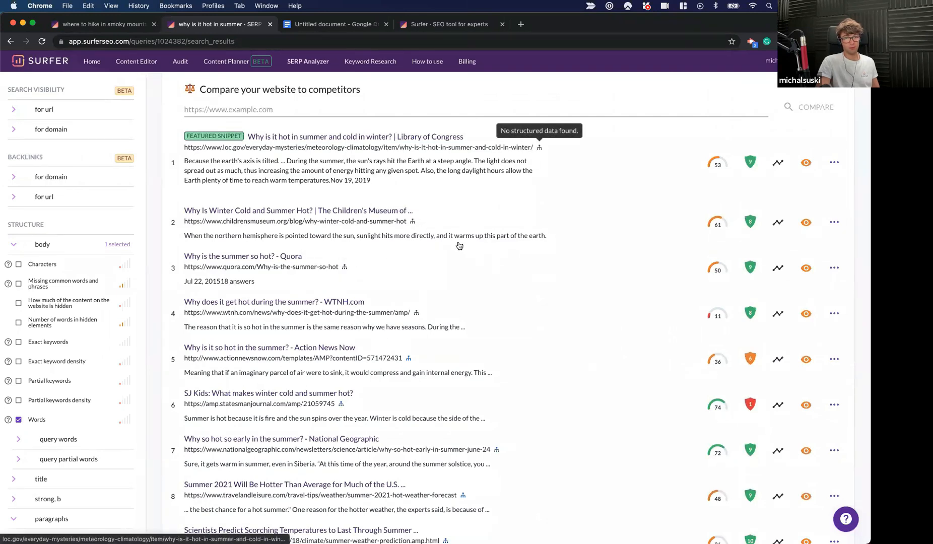
mouse_move(407, 359)
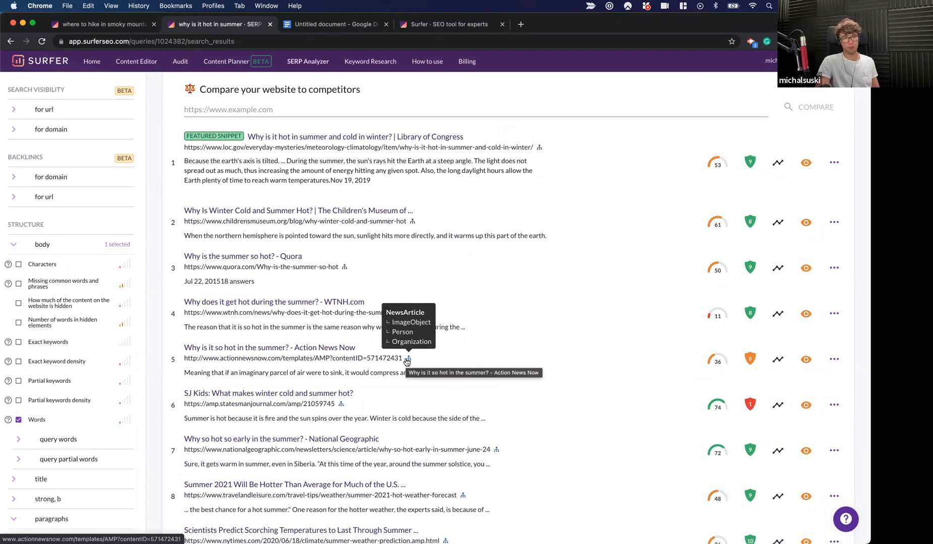
mouse_move(337, 407)
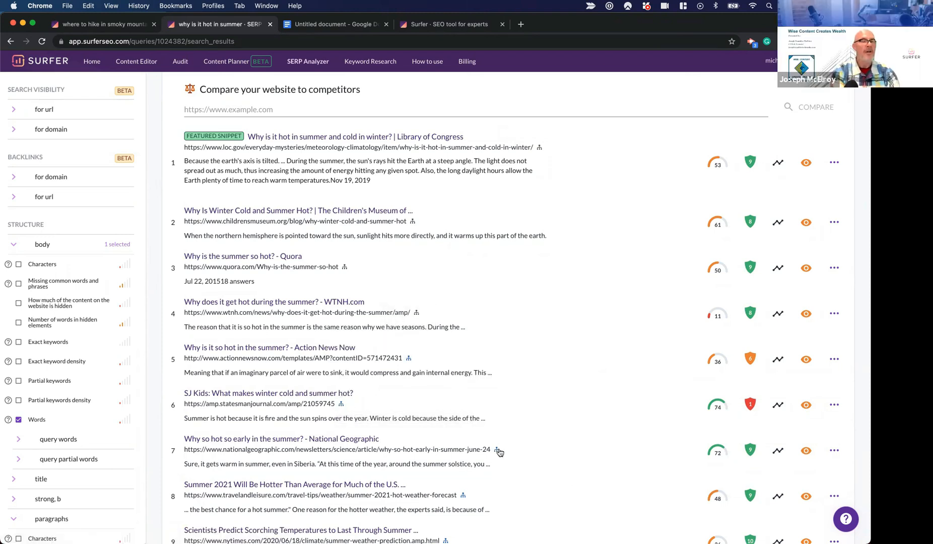
mouse_move(496, 451)
mouse_move(463, 497)
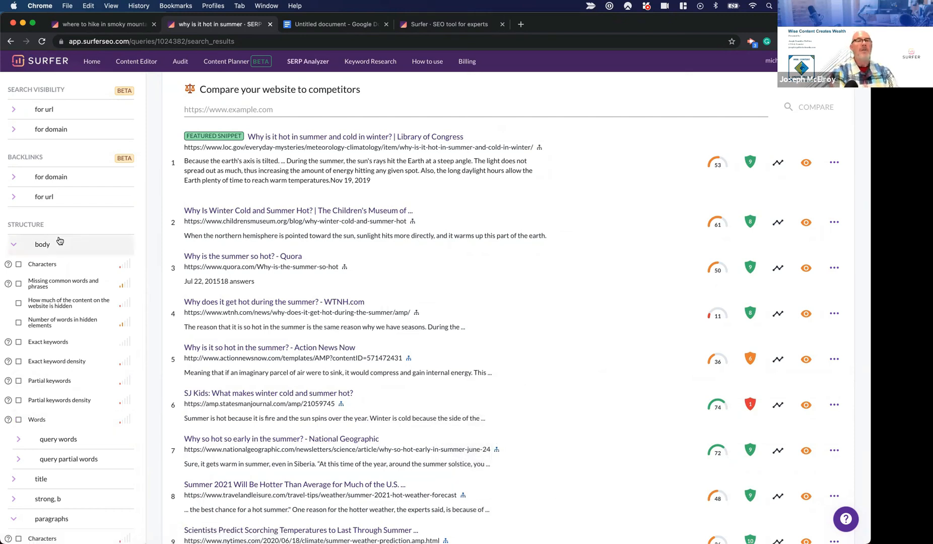
Collapse the body factors, plot the total structured data types against position in search results and examine the curve.
click(60, 246)
scroll(80, 313, down, 10)
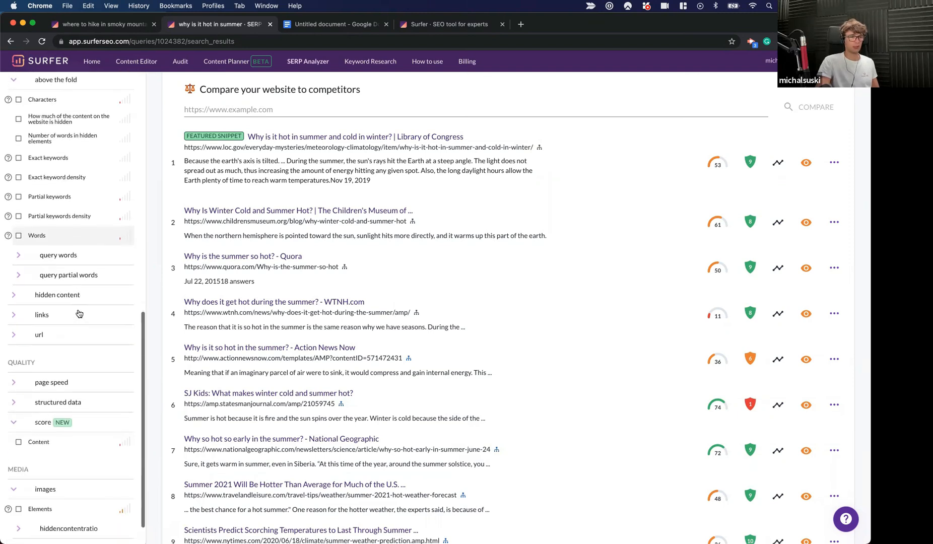
click(57, 368)
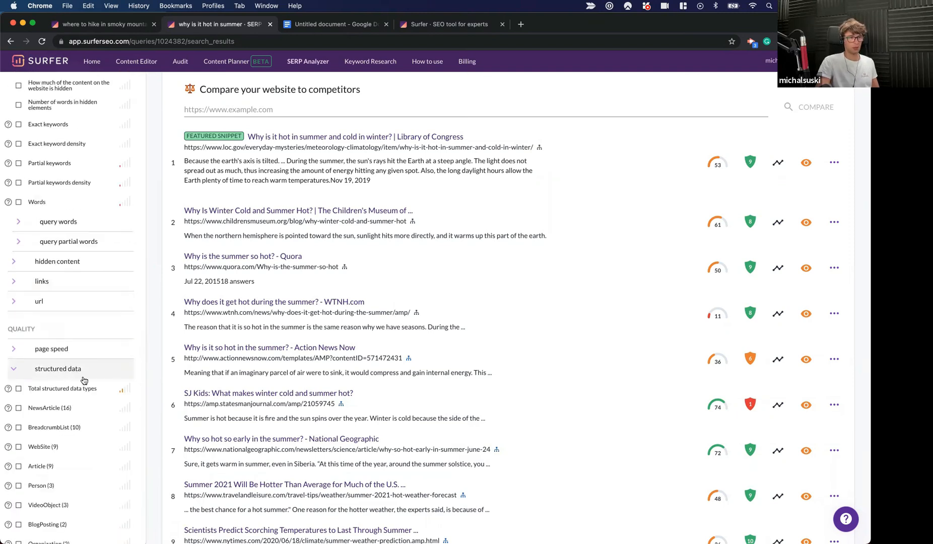
scroll(316, 334, up, 5)
scroll(316, 334, up, 3)
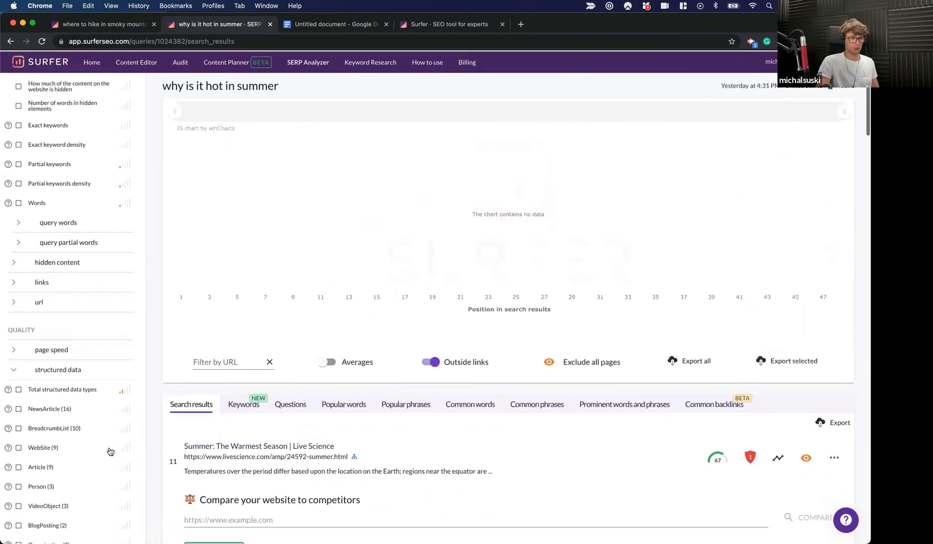
click(86, 388)
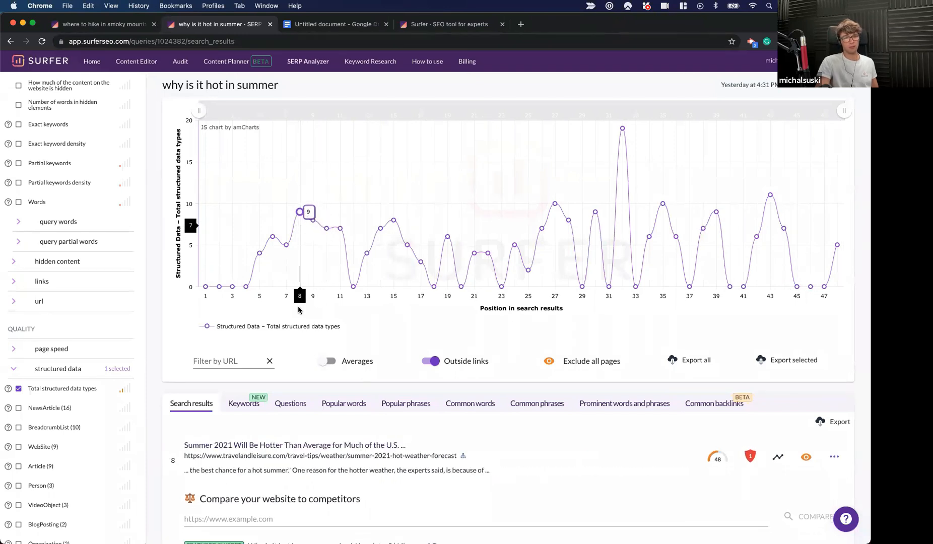
mouse_move(464, 456)
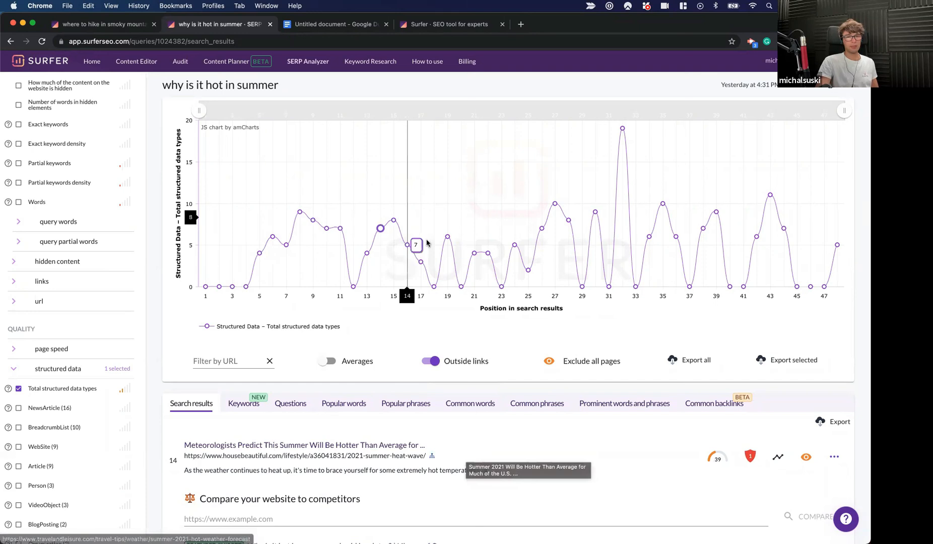
scroll(482, 374, down, 1)
scroll(482, 374, up, 1)
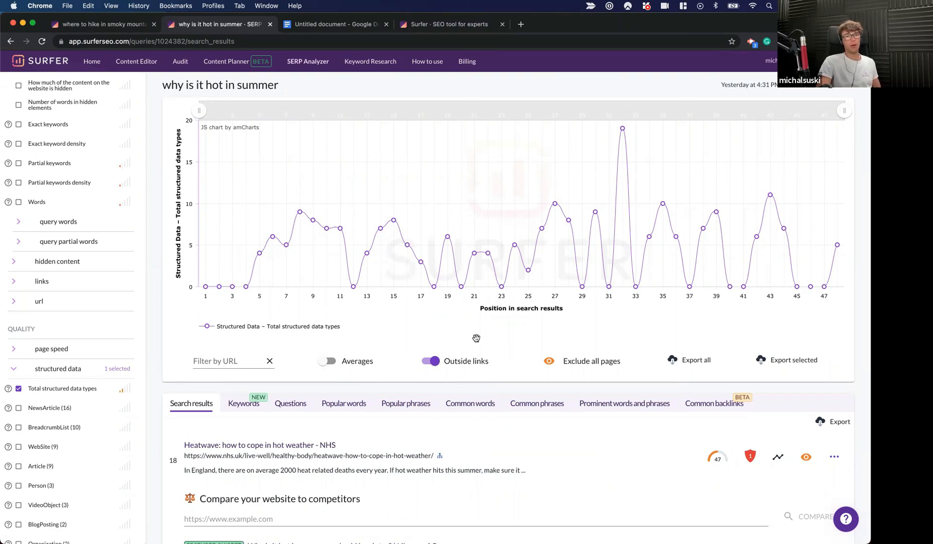
Open the past keyword research on "what to get your boyfriend for valentine's day" and look through its similar keywords.
click(366, 62)
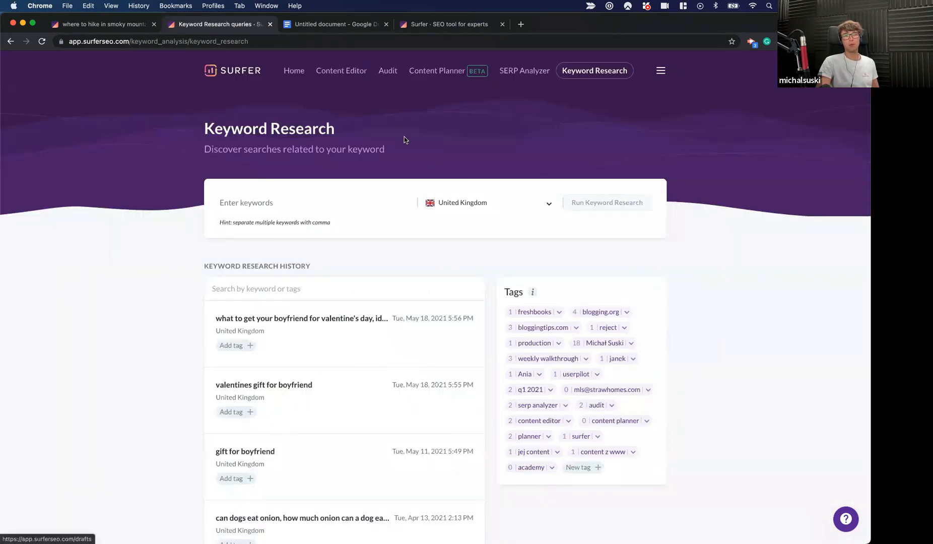
click(348, 342)
scroll(421, 407, down, 10)
scroll(420, 409, up, 5)
scroll(420, 408, up, 6)
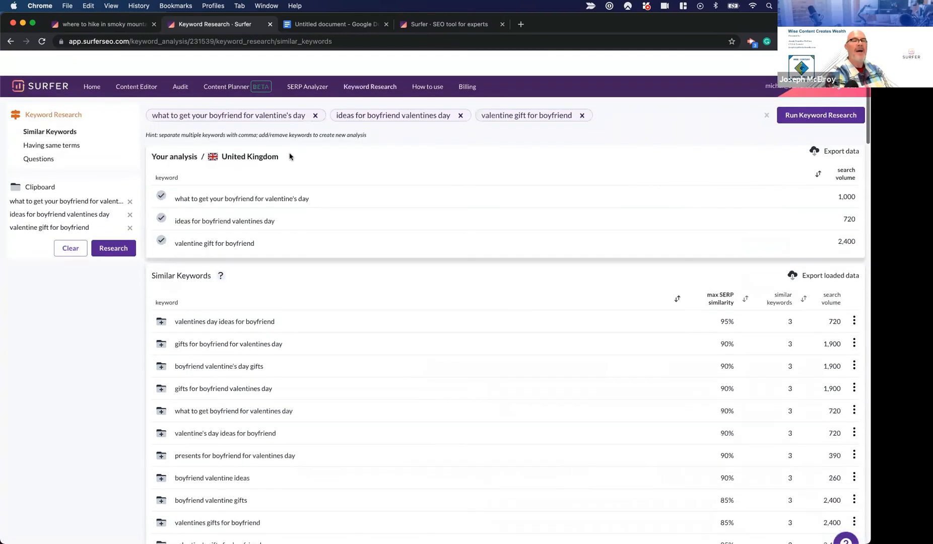
Open the "where to hike in smoky mountains" content plan and look through its topic clusters.
click(226, 62)
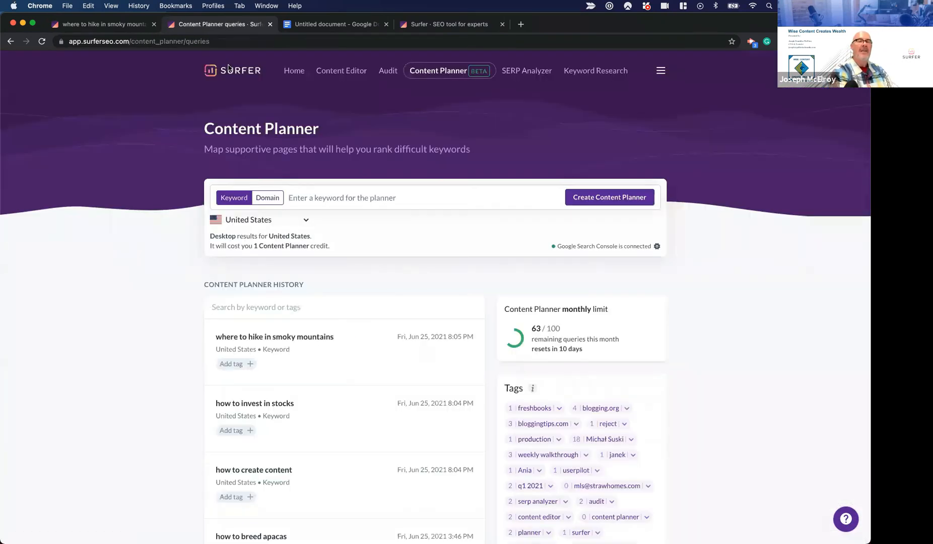
click(325, 339)
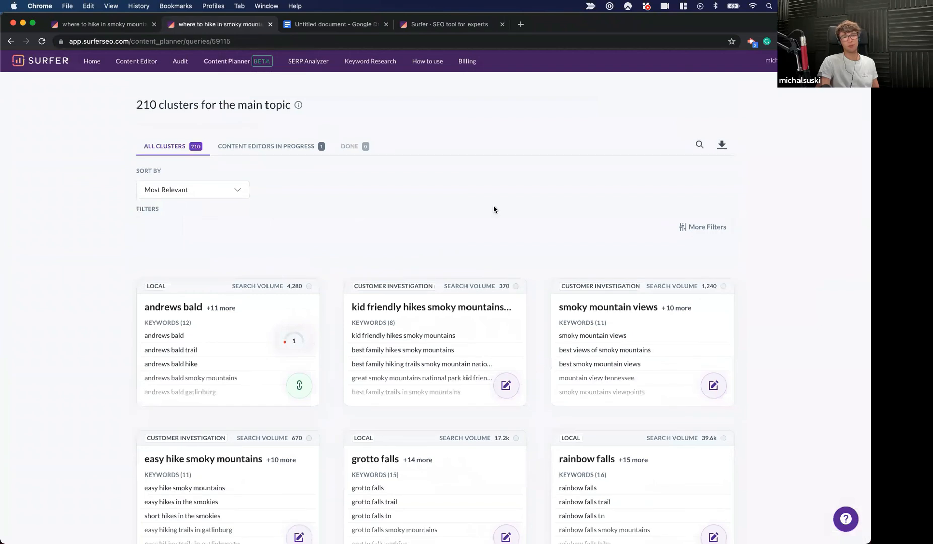
scroll(436, 228, down, 3)
scroll(461, 222, down, 10)
scroll(461, 222, up, 15)
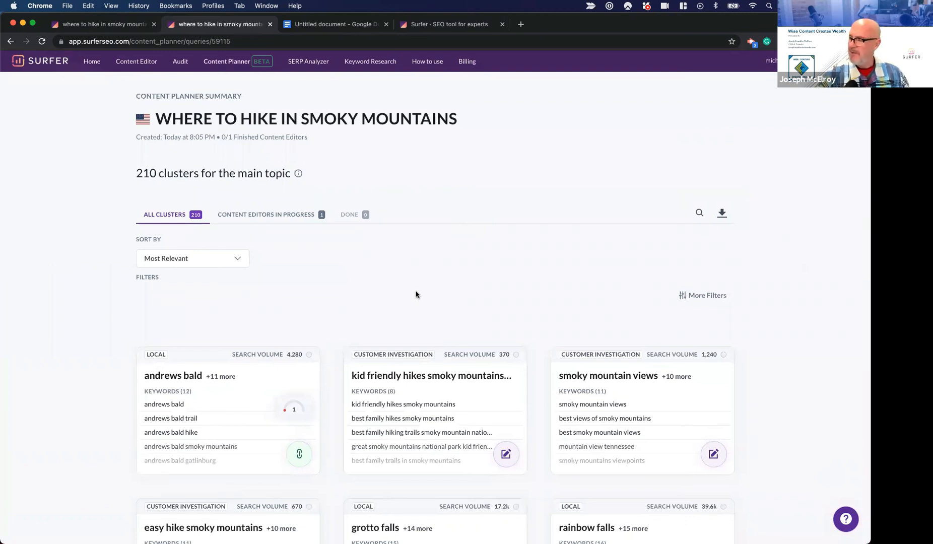
Search Google for "content marketing" in a new browser tab and review the search metrics and Keyword Surfer ideas.
click(520, 25)
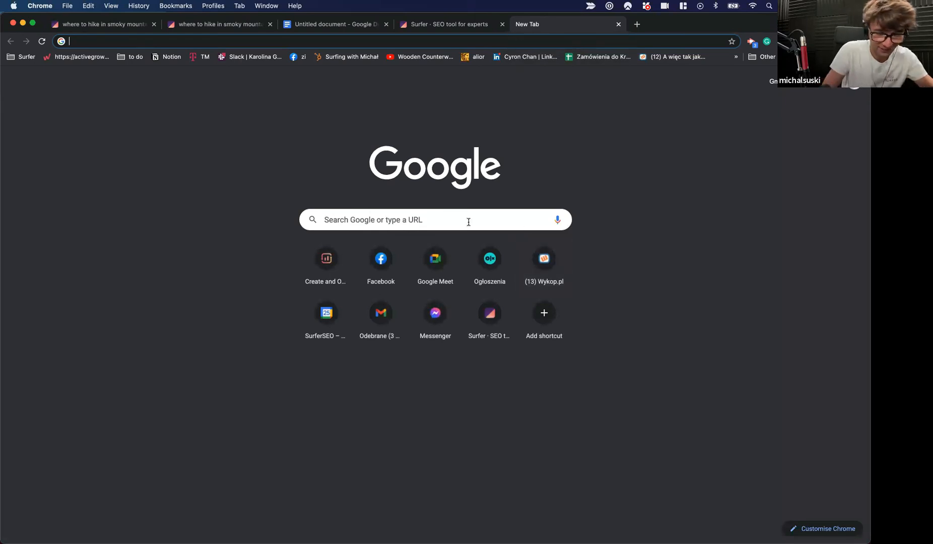
text(content marke)
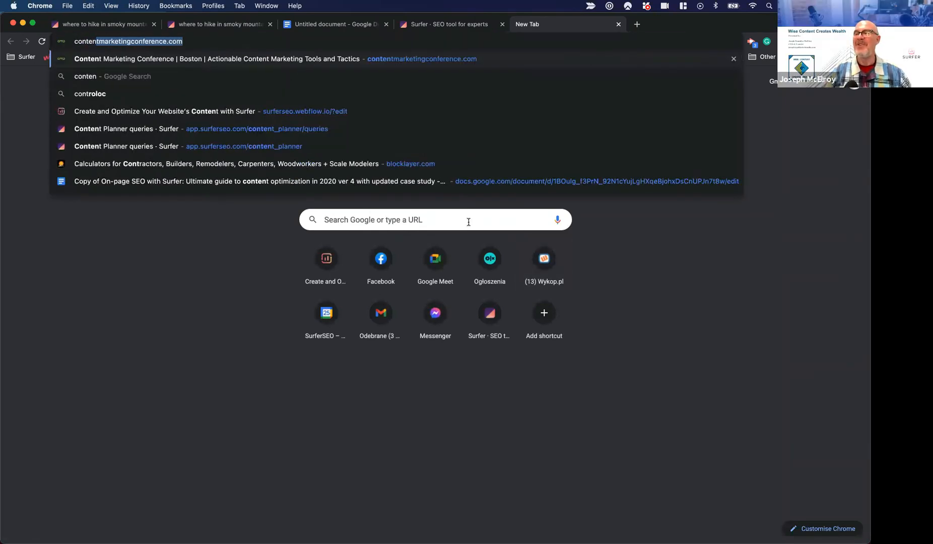
text(ting)
key(Return)
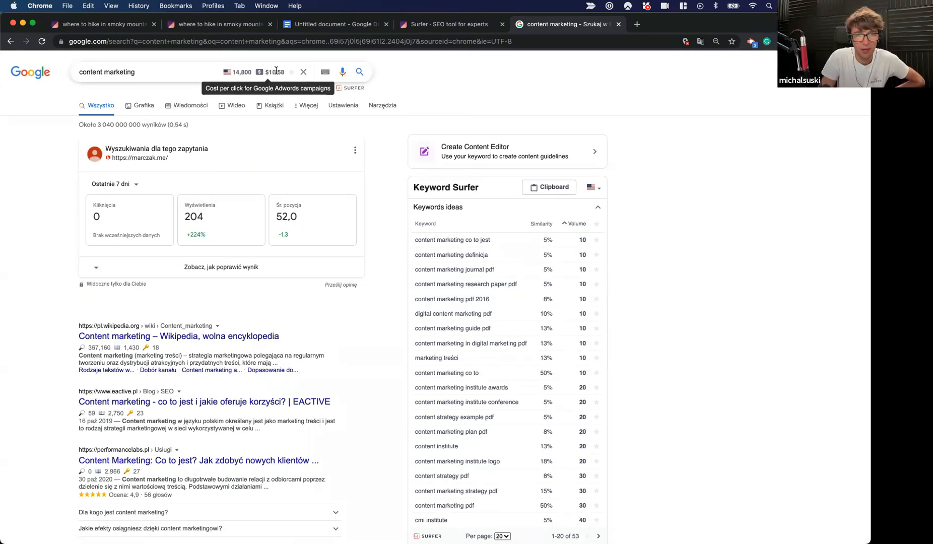
scroll(527, 260, down, 1)
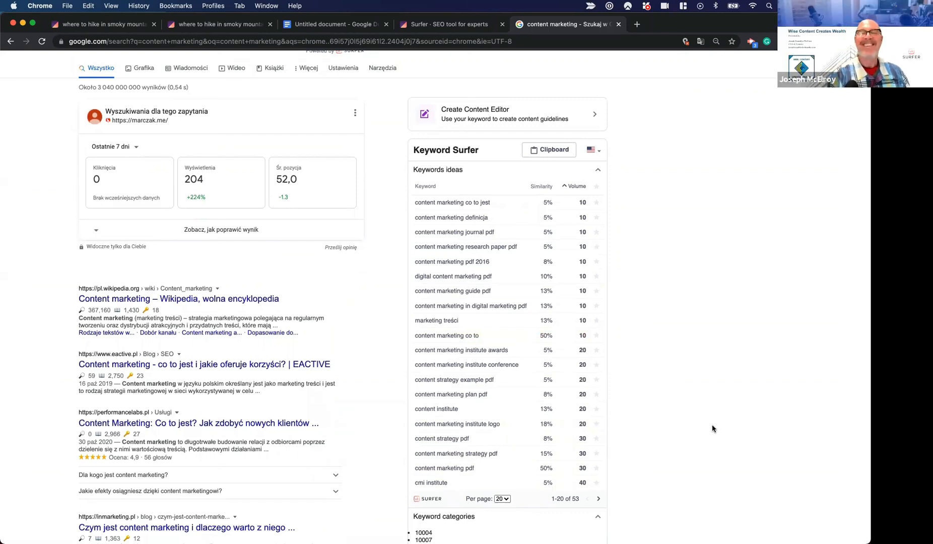
scroll(710, 431, up, 2)
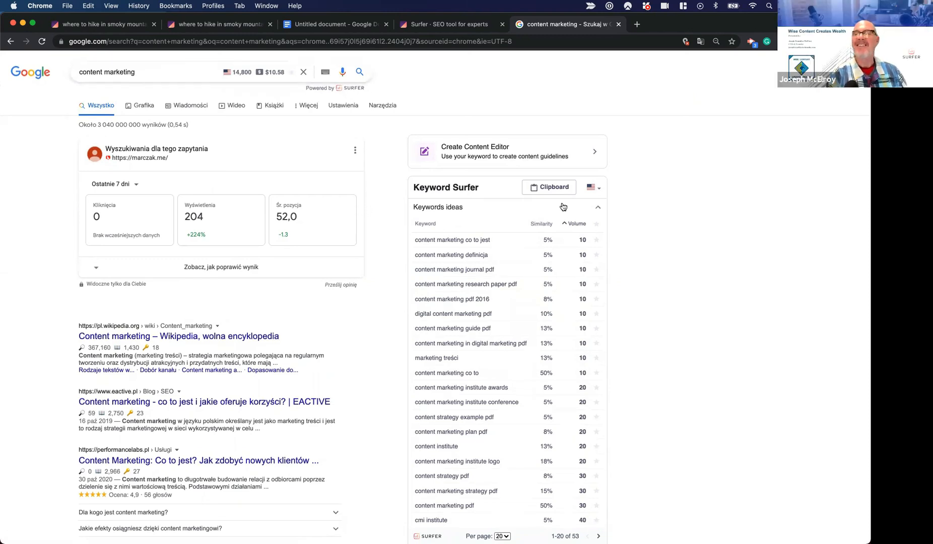
Create a free Content Editor for "content marketing" from the search results and examine its guidelines and terms to use.
click(523, 154)
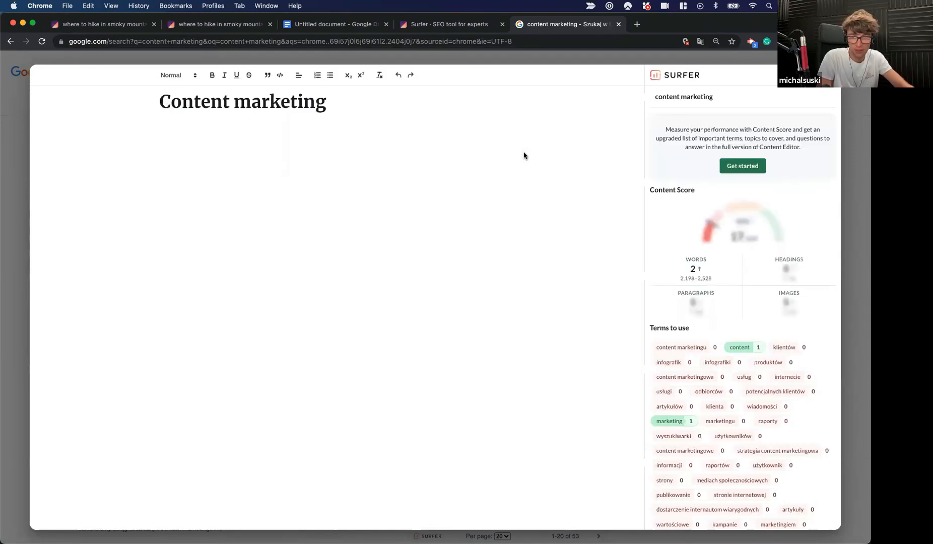
scroll(737, 245, down, 2)
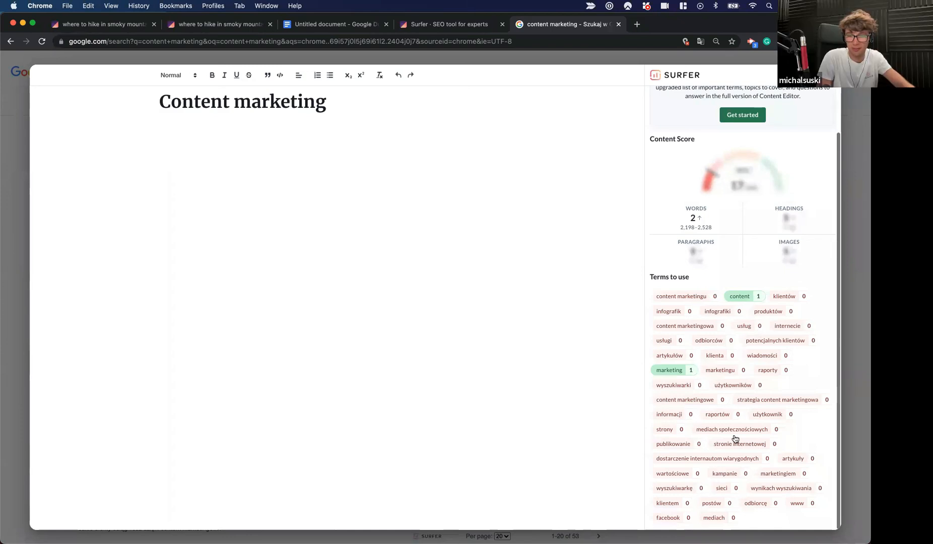
scroll(735, 439, up, 2)
mouse_move(732, 302)
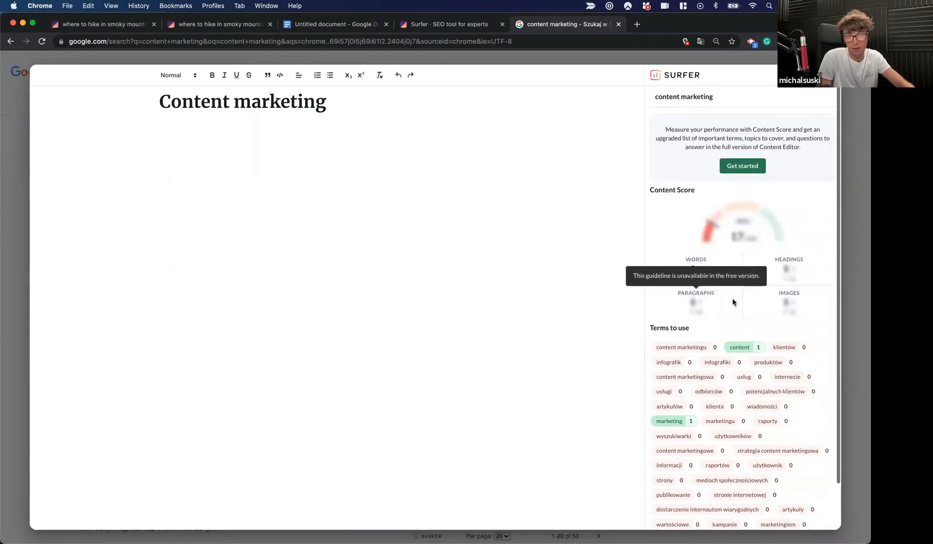
click(481, 192)
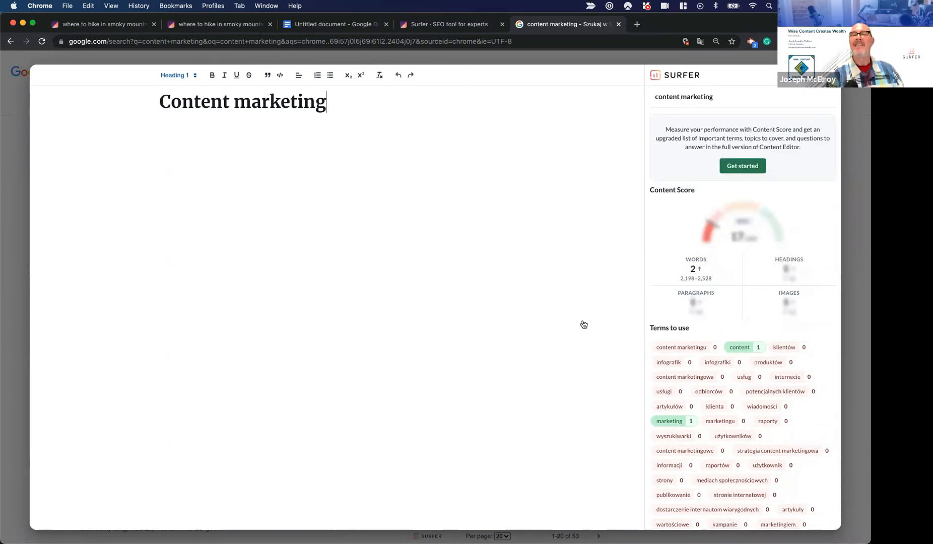
scroll(758, 449, down, 2)
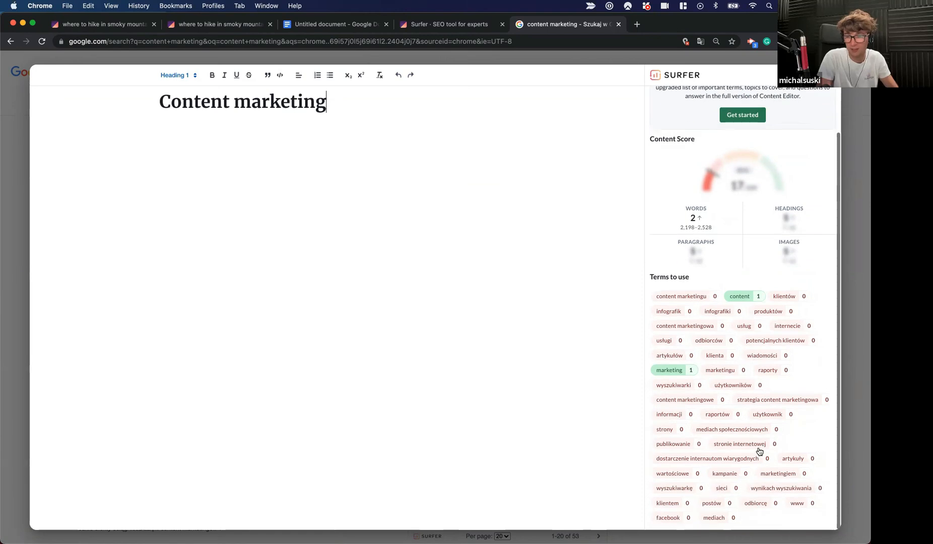
mouse_move(759, 451)
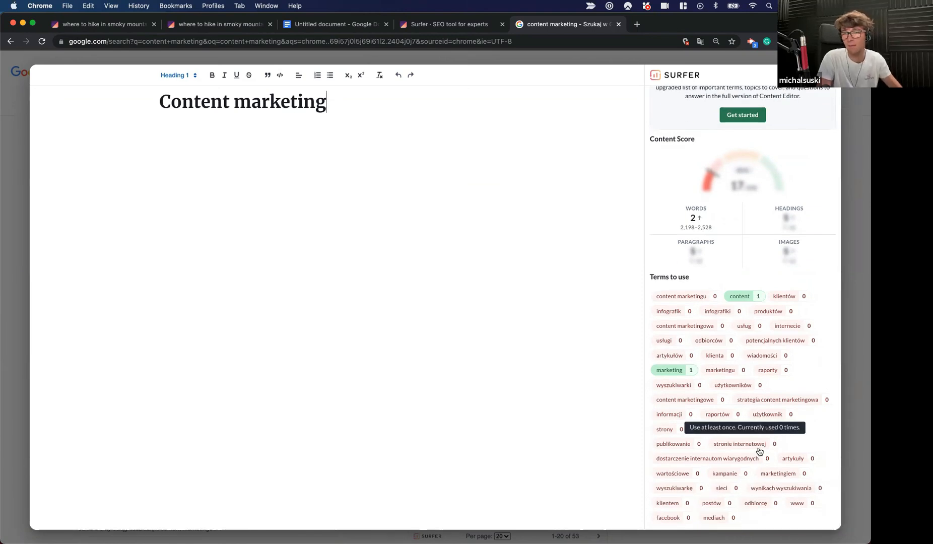
Close the free "content marketing" Content Editor and look through the tool history on Surfer's home dashboard.
scroll(759, 451, up, 2)
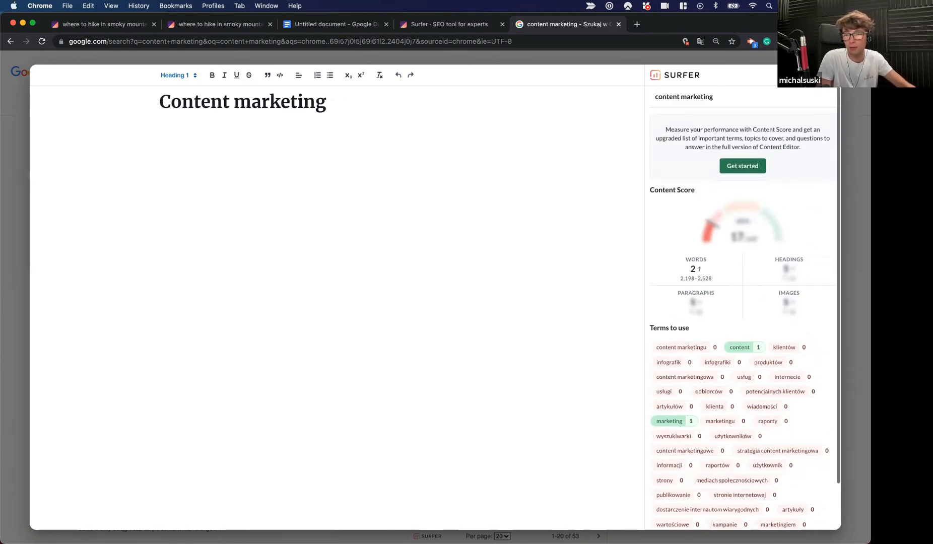
key(Escape)
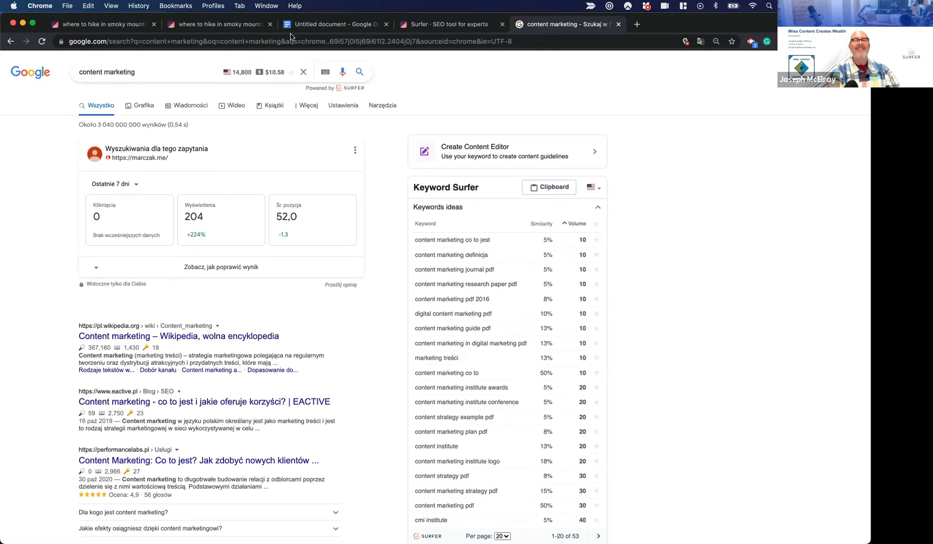
click(184, 25)
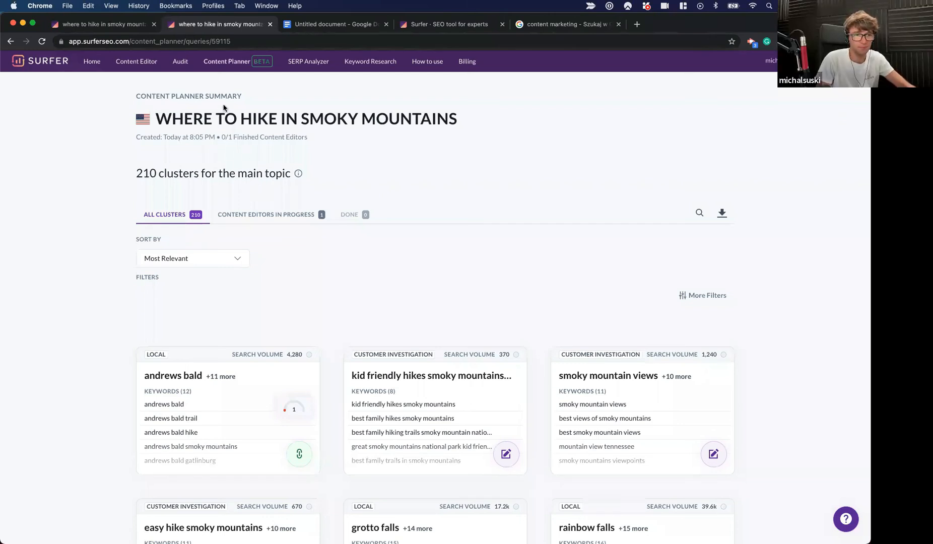
click(42, 61)
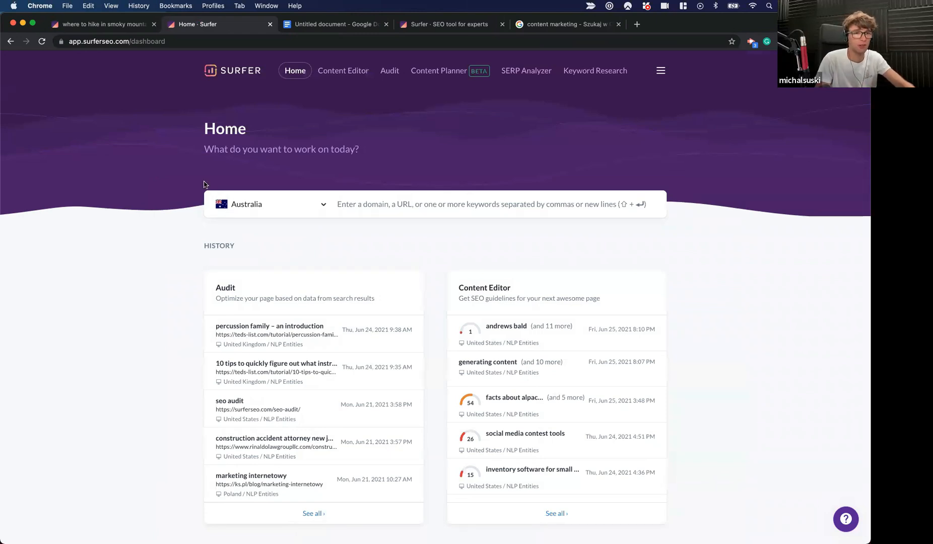
scroll(381, 277, down, 10)
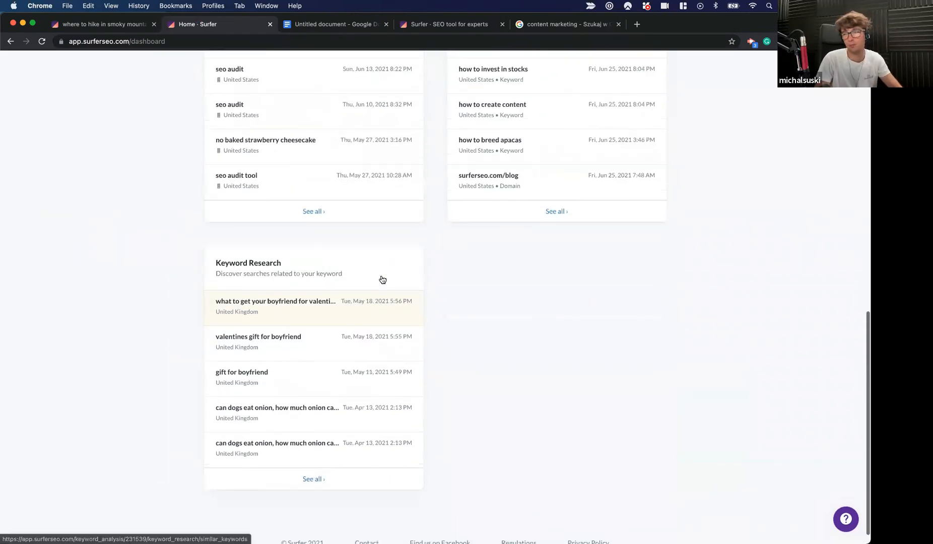
scroll(382, 280, up, 10)
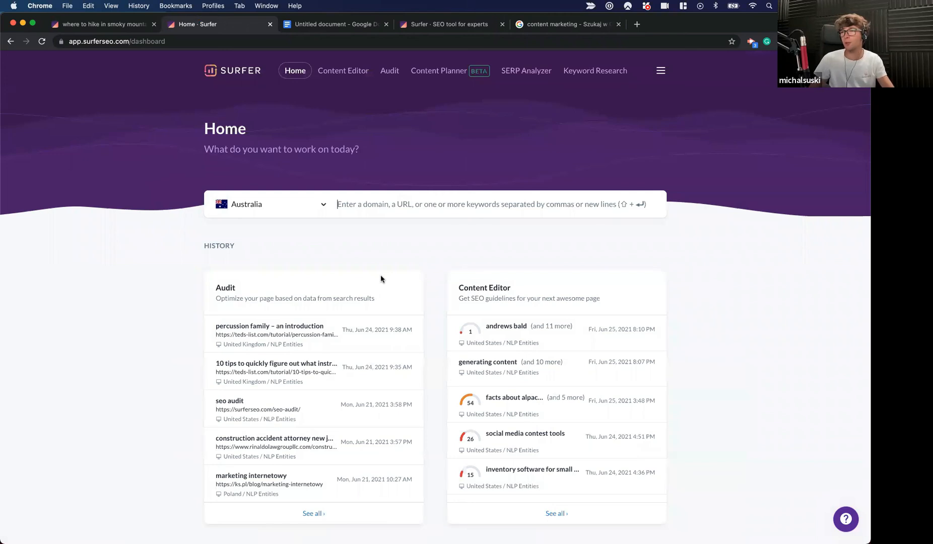